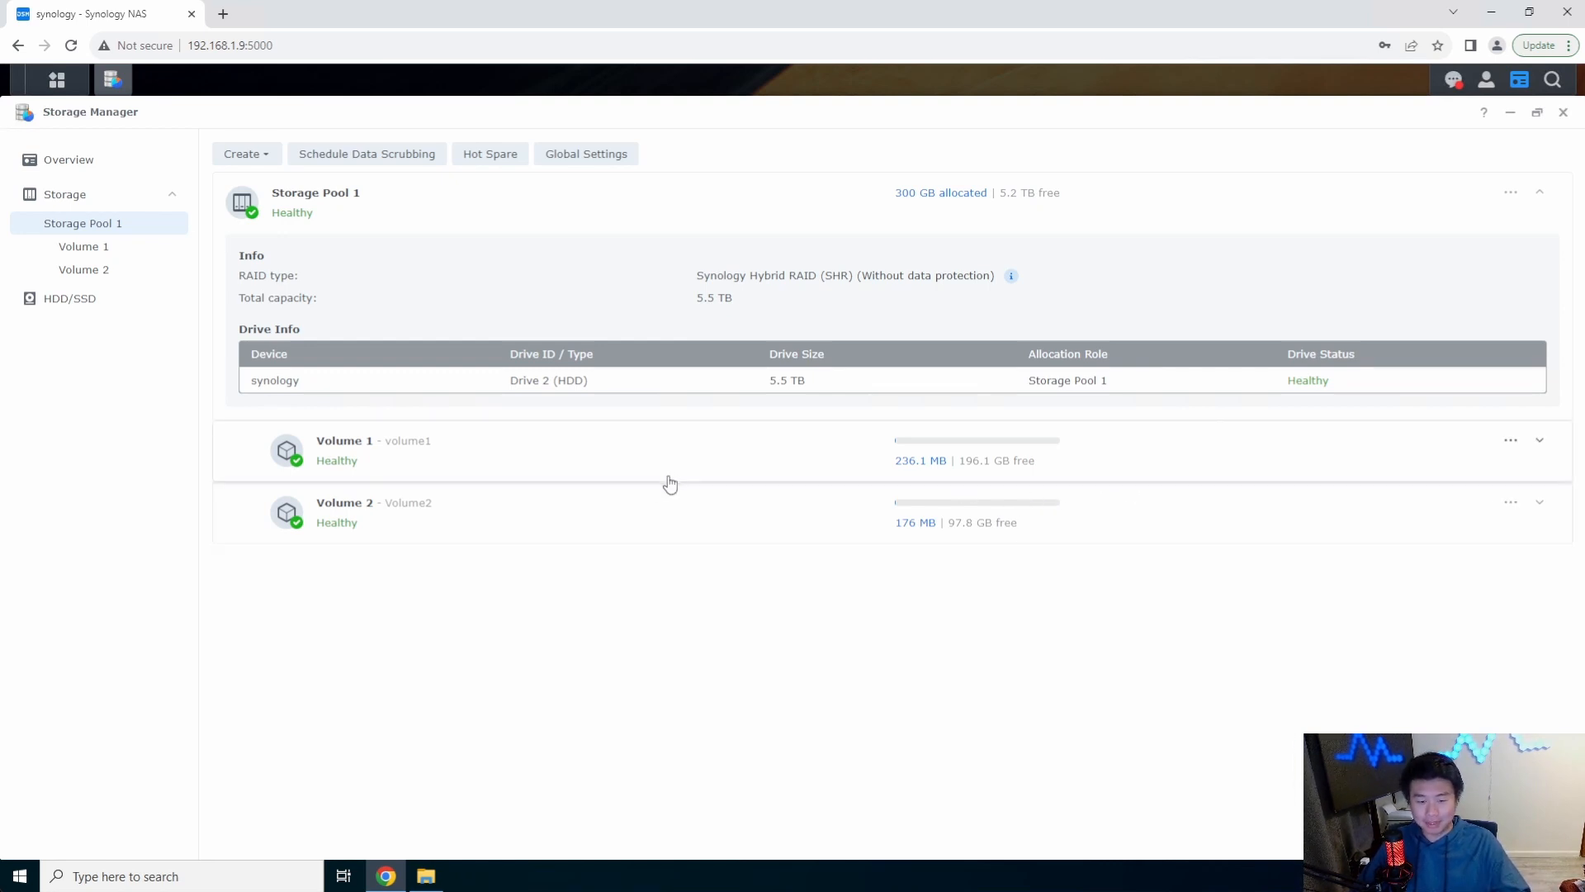
# Start creating a shared folder in Control Panel and name it volume1
pyautogui.click(56, 80)
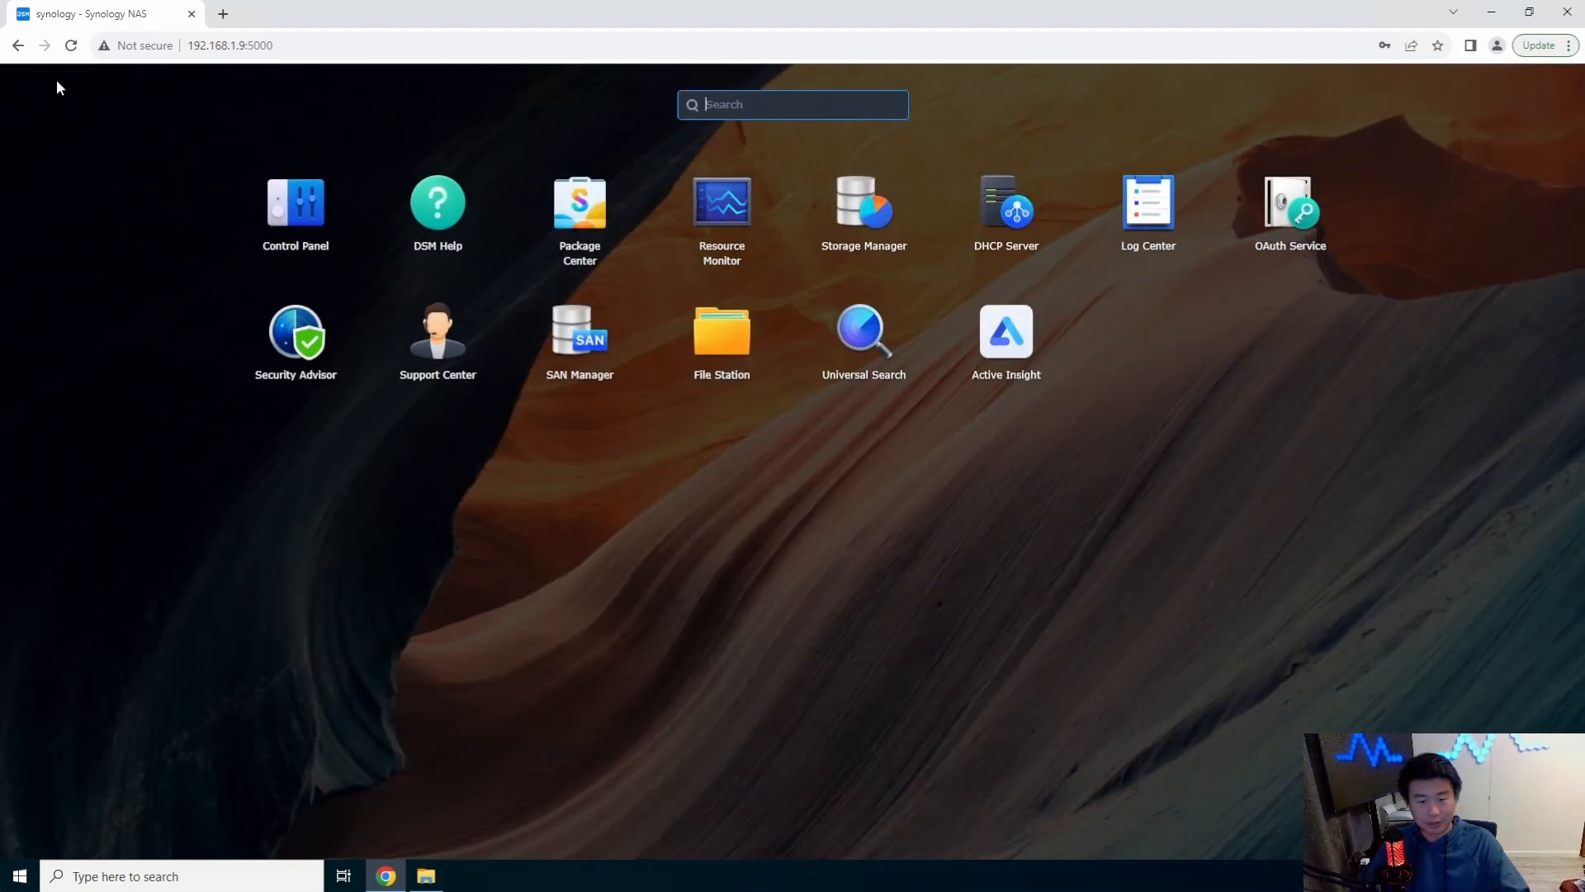
pyautogui.click(295, 204)
pyautogui.click(184, 263)
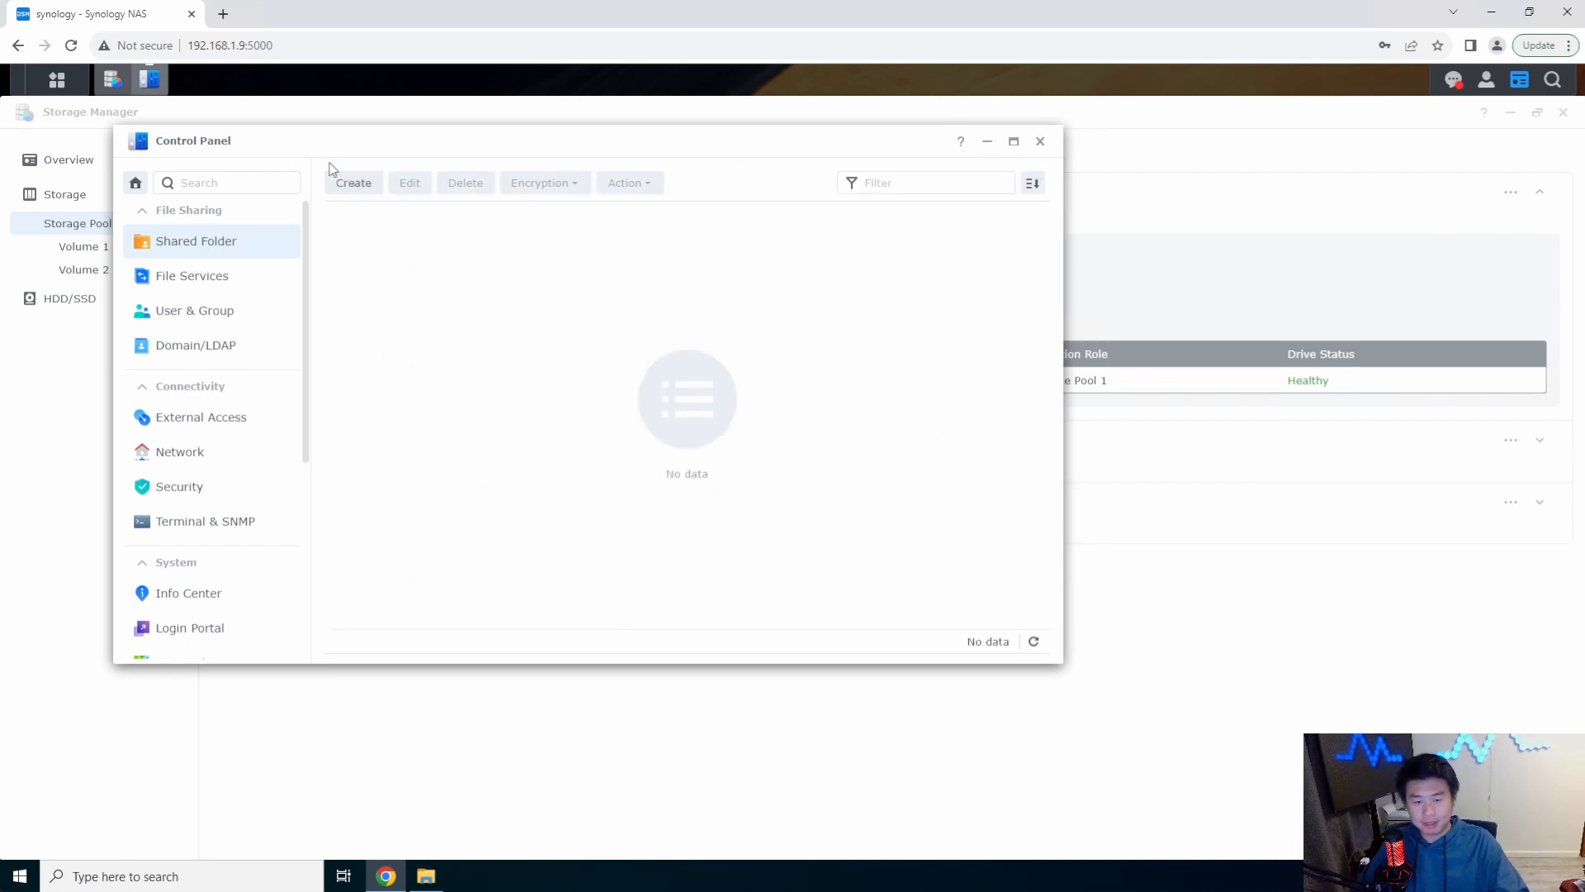
pyautogui.click(354, 184)
pyautogui.click(485, 264)
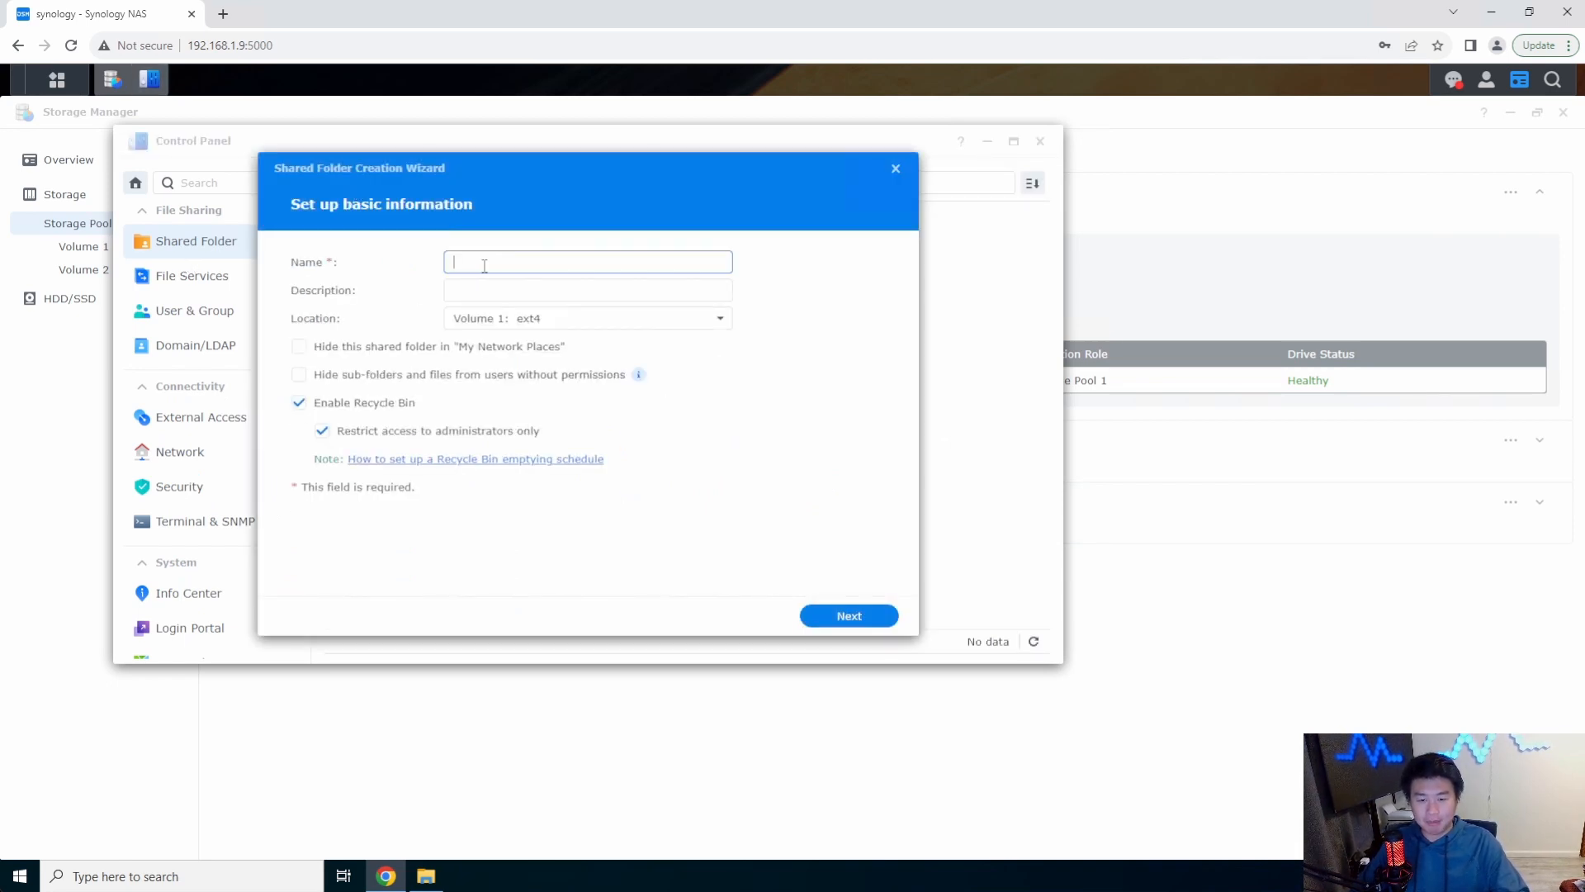
pyautogui.write('volume1')
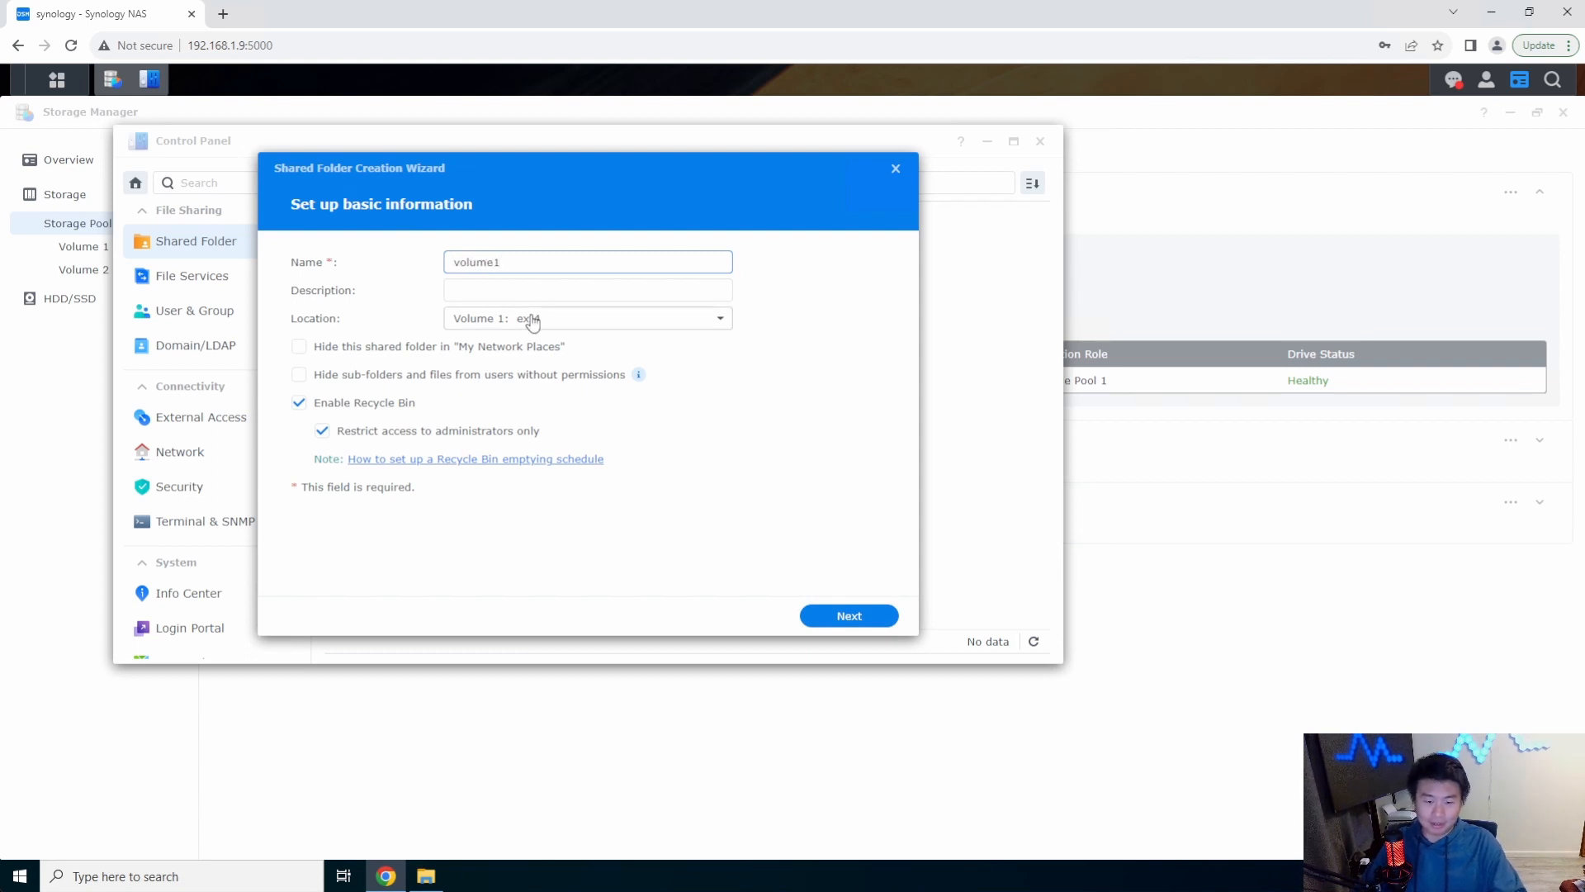
# Keep Volume 1 as the shared folder's location, disable its Recycle Bin and continue to the security options
pyautogui.click(529, 320)
pyautogui.click(547, 352)
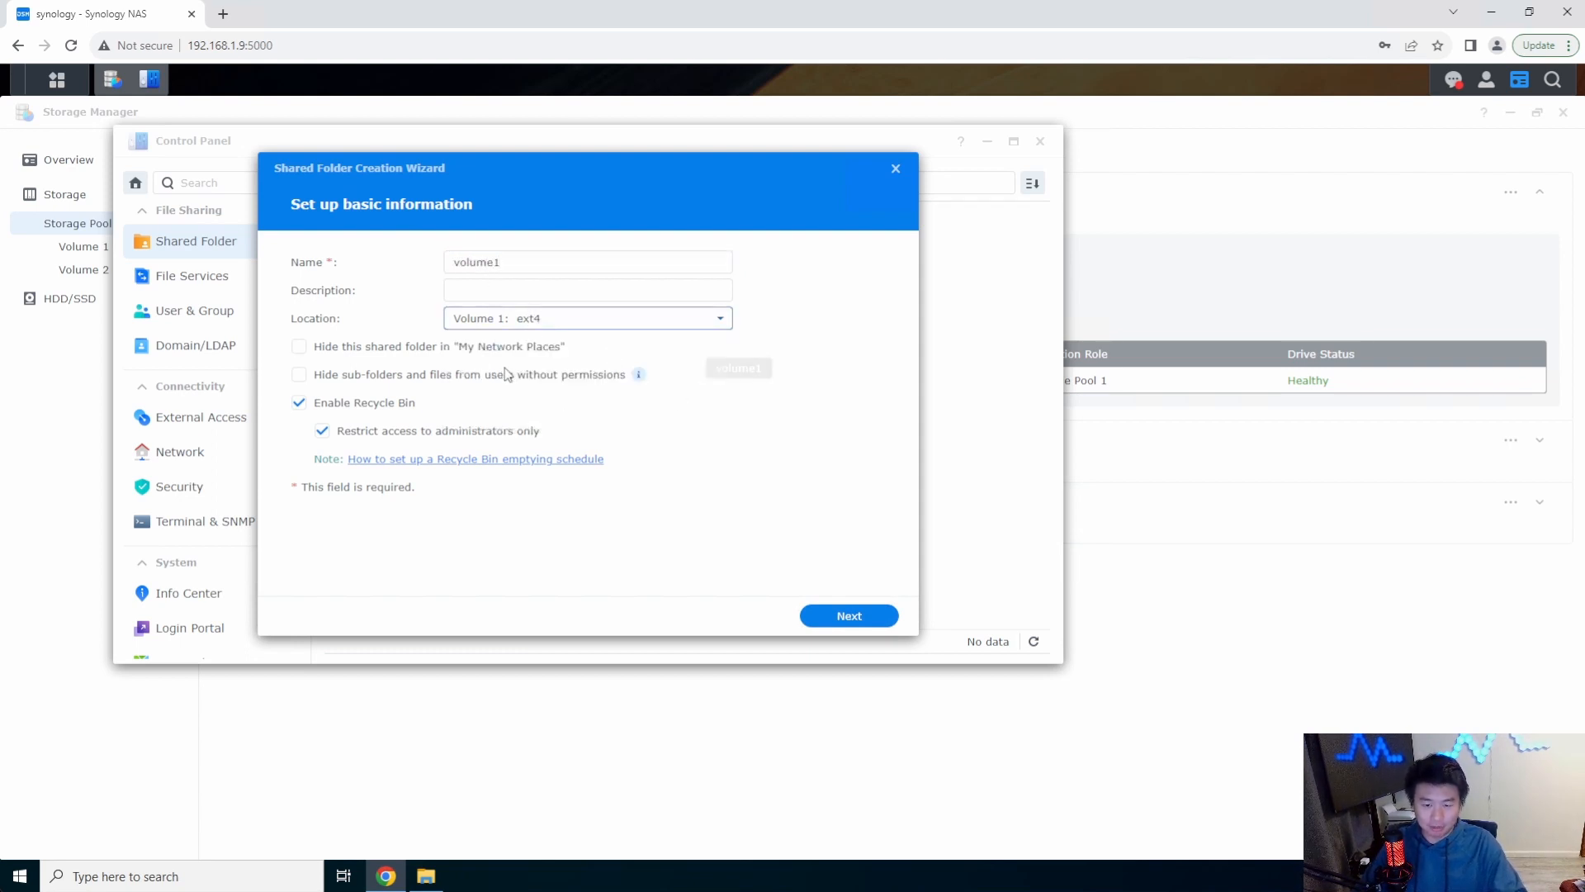
pyautogui.click(565, 323)
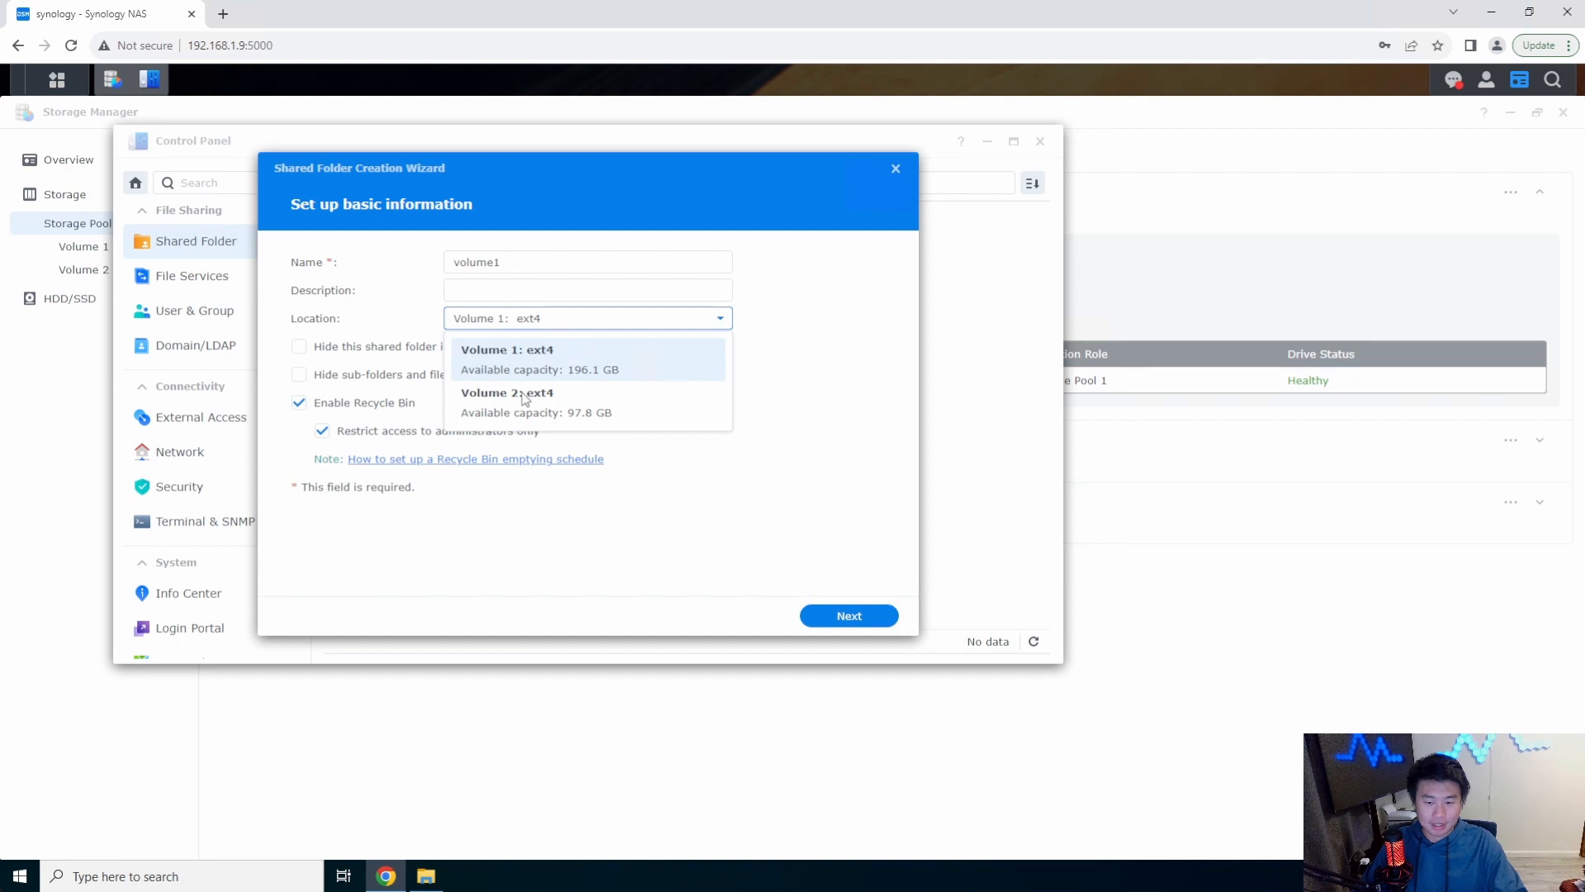
pyautogui.click(620, 354)
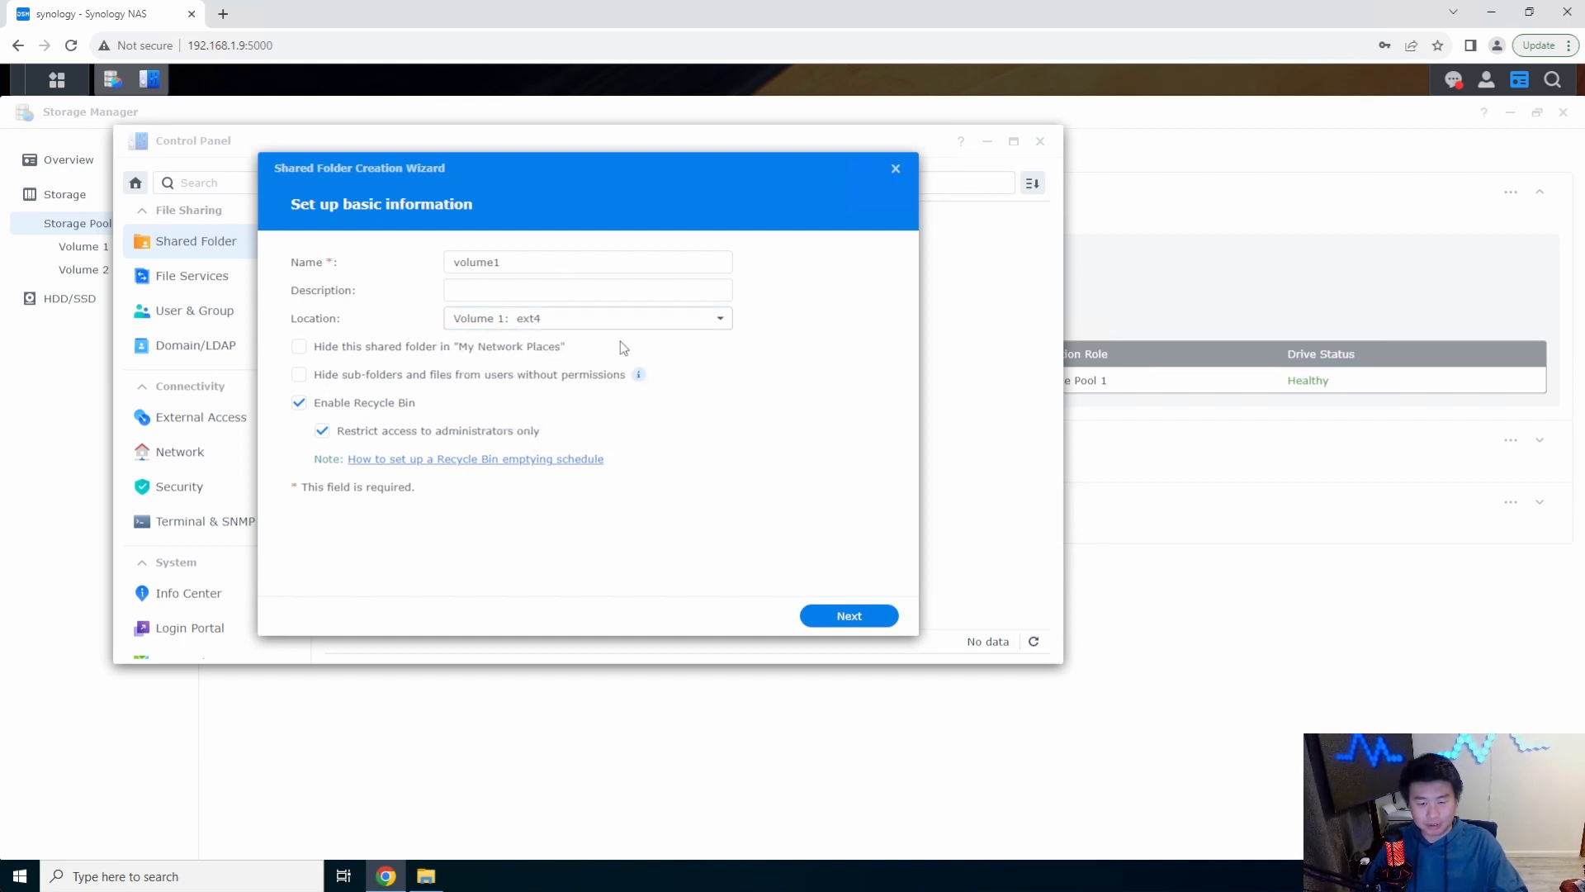
pyautogui.click(299, 403)
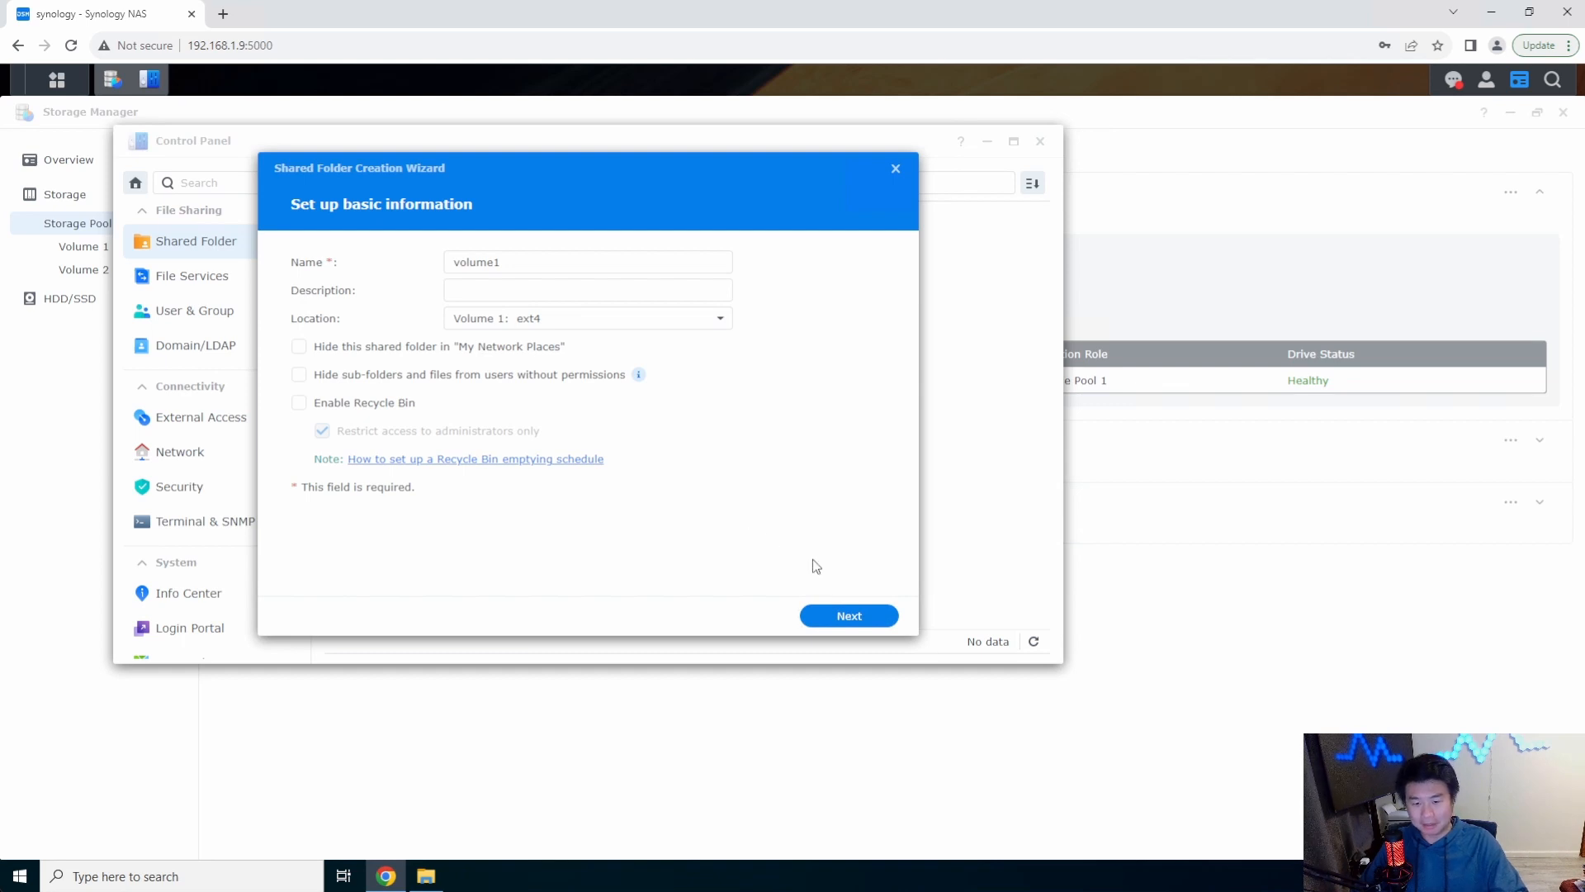
pyautogui.click(851, 611)
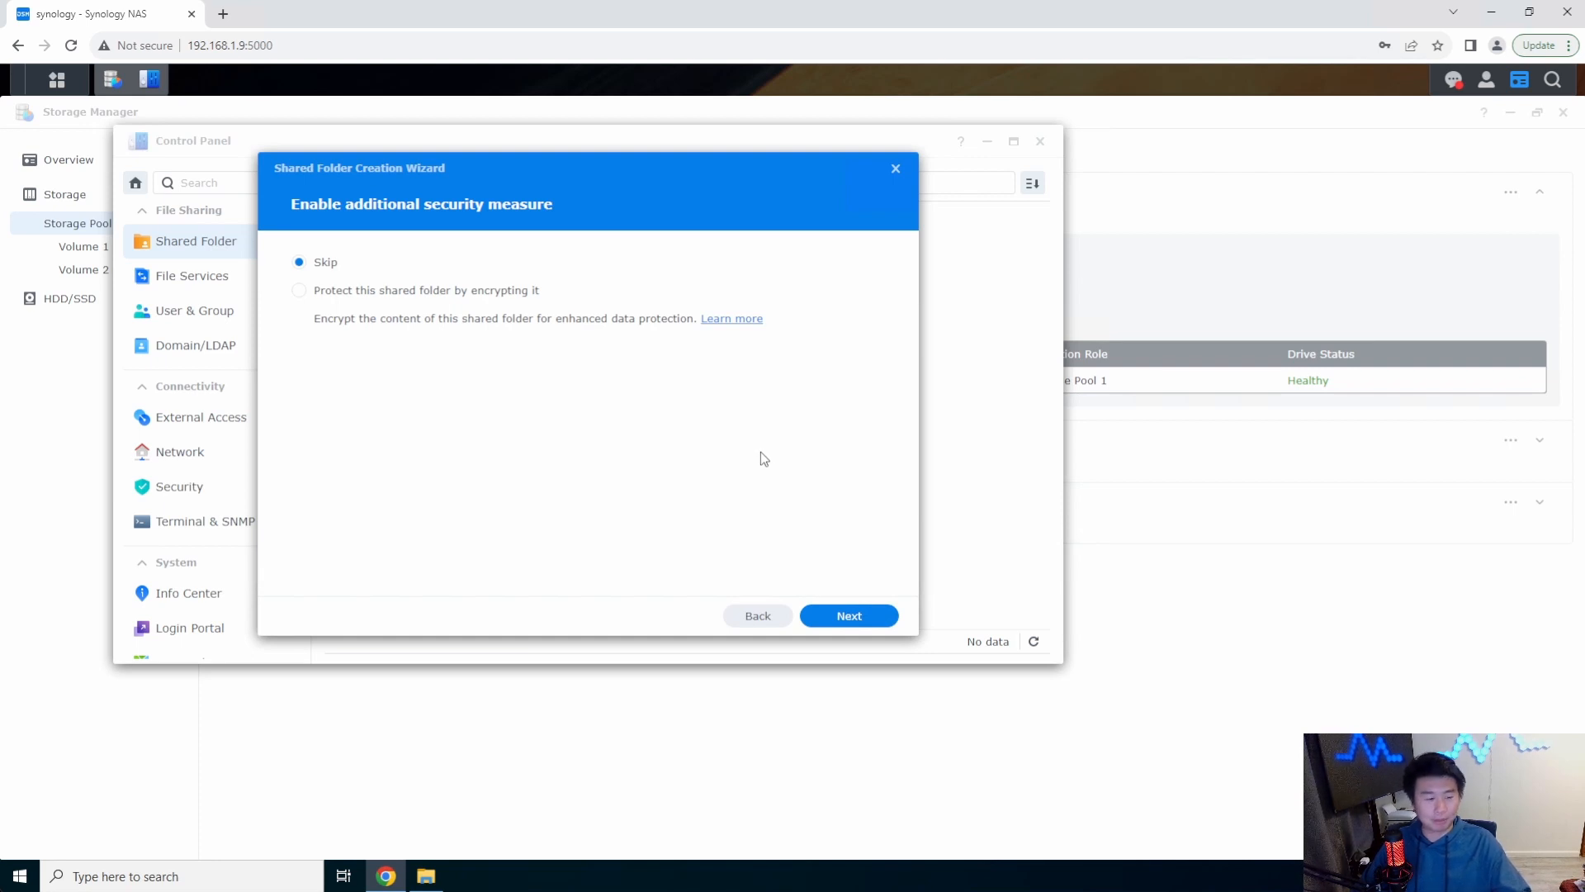
# Skip encryption, create the shared folder and grant the personal local user account Read/Write permission
pyautogui.click(836, 618)
pyautogui.click(836, 618)
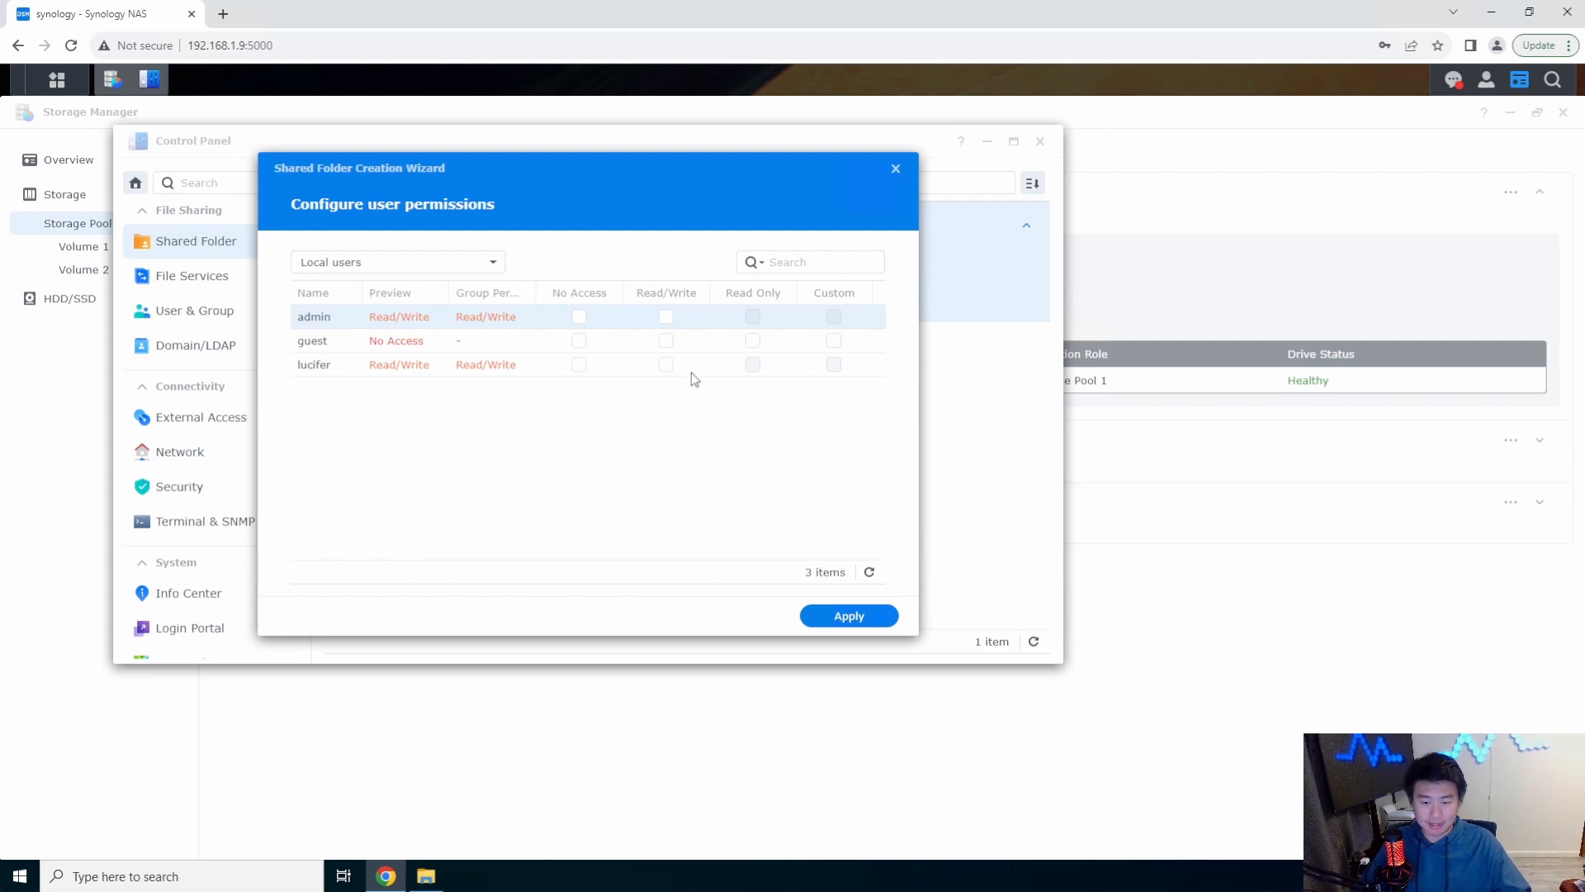
pyautogui.click(666, 365)
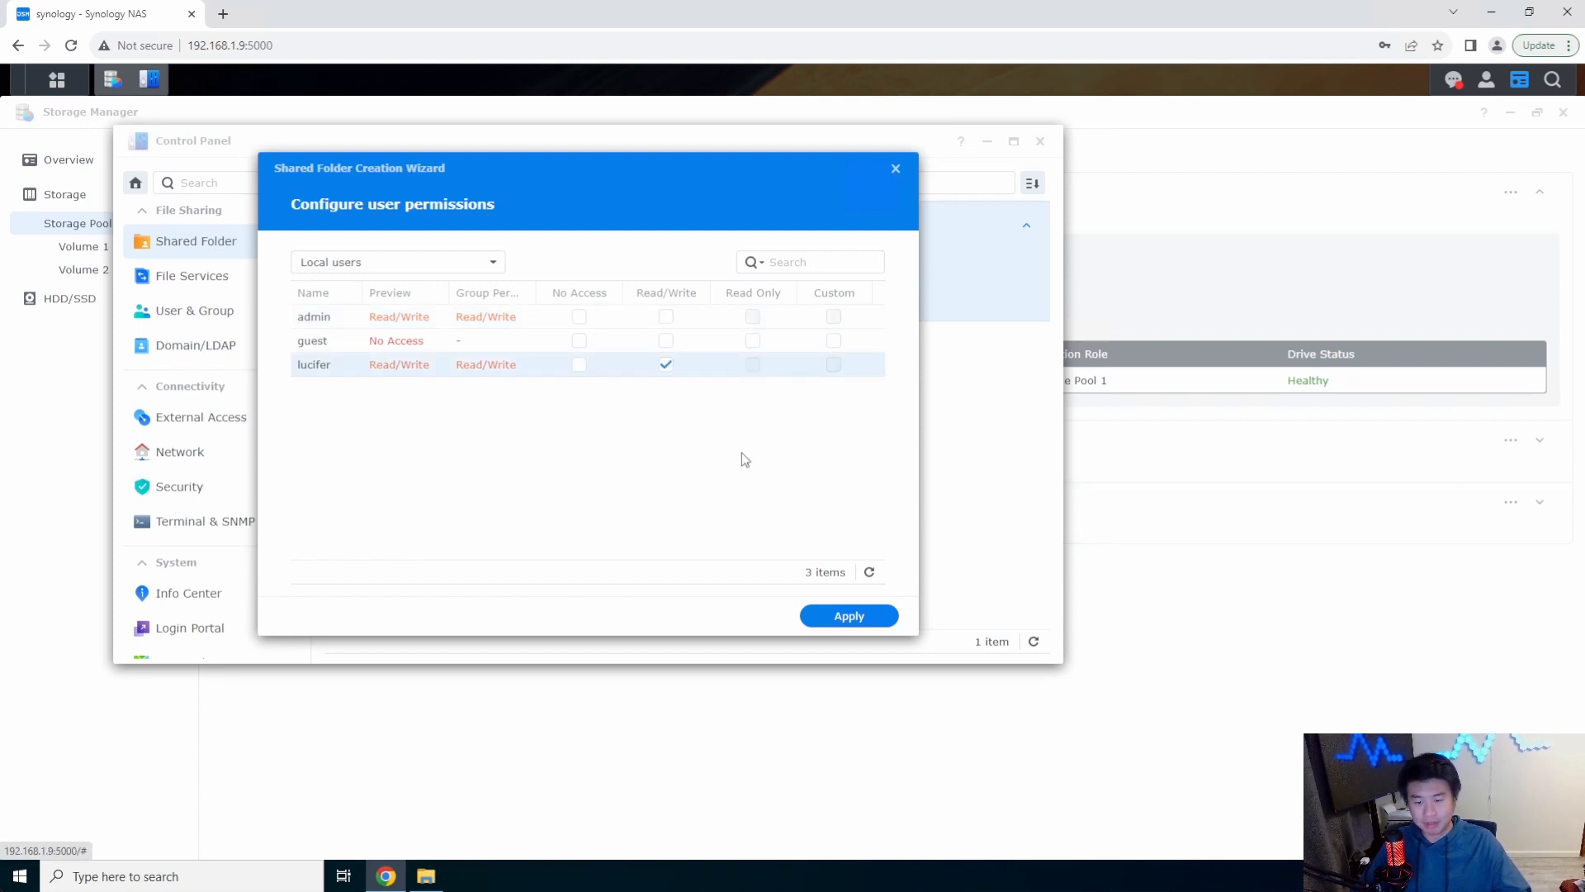
pyautogui.click(856, 623)
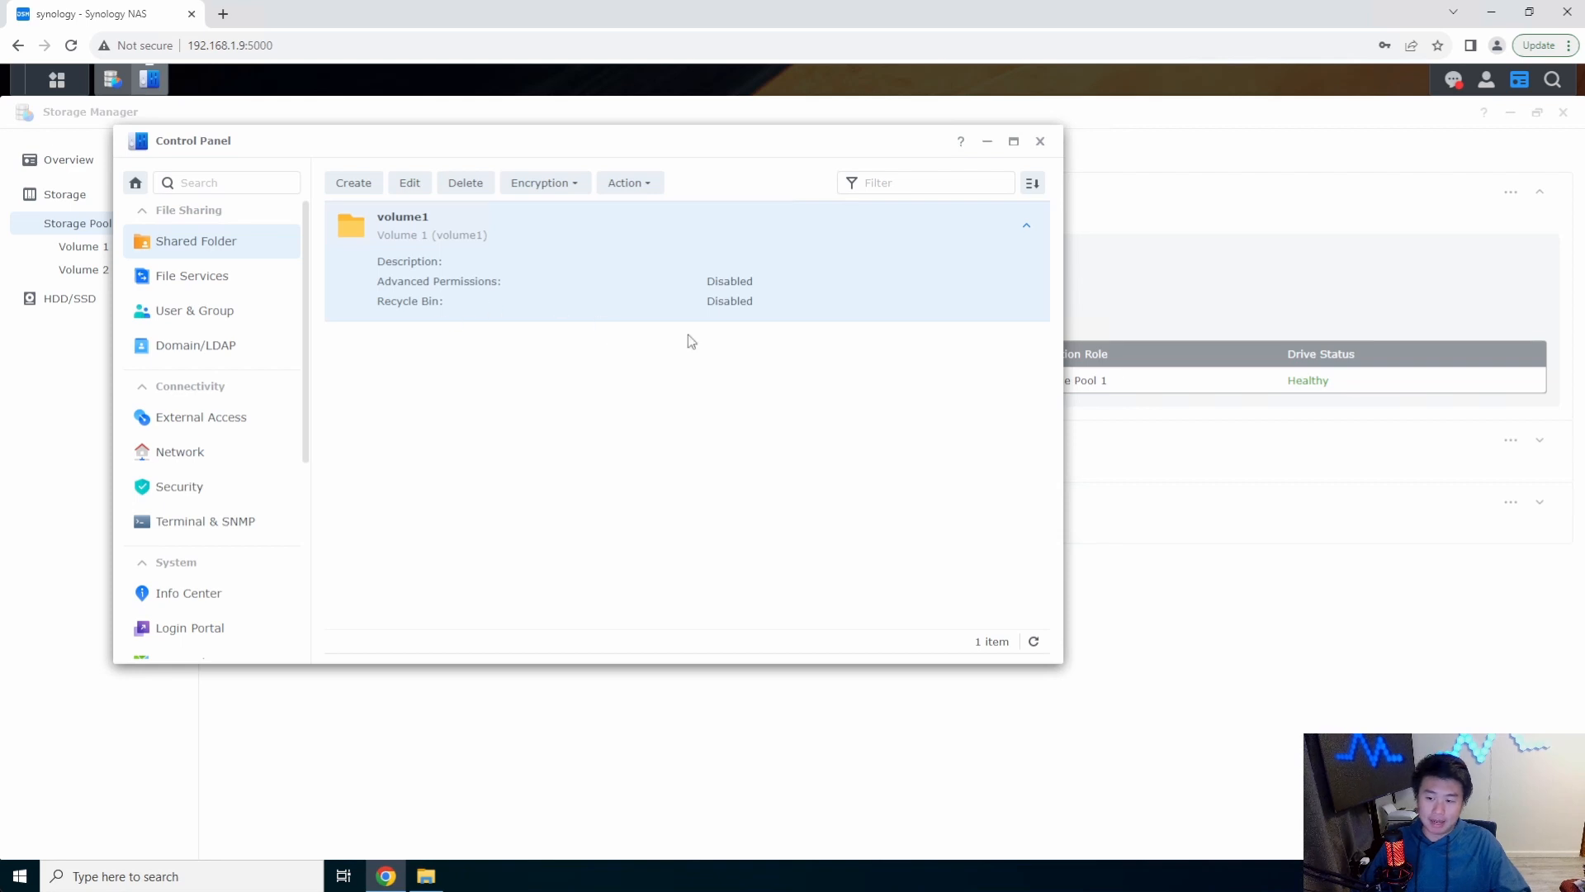
# Switch to File Explorer and connect to the network share \\192.168.1.9\volume1
pyautogui.click(1178, 452)
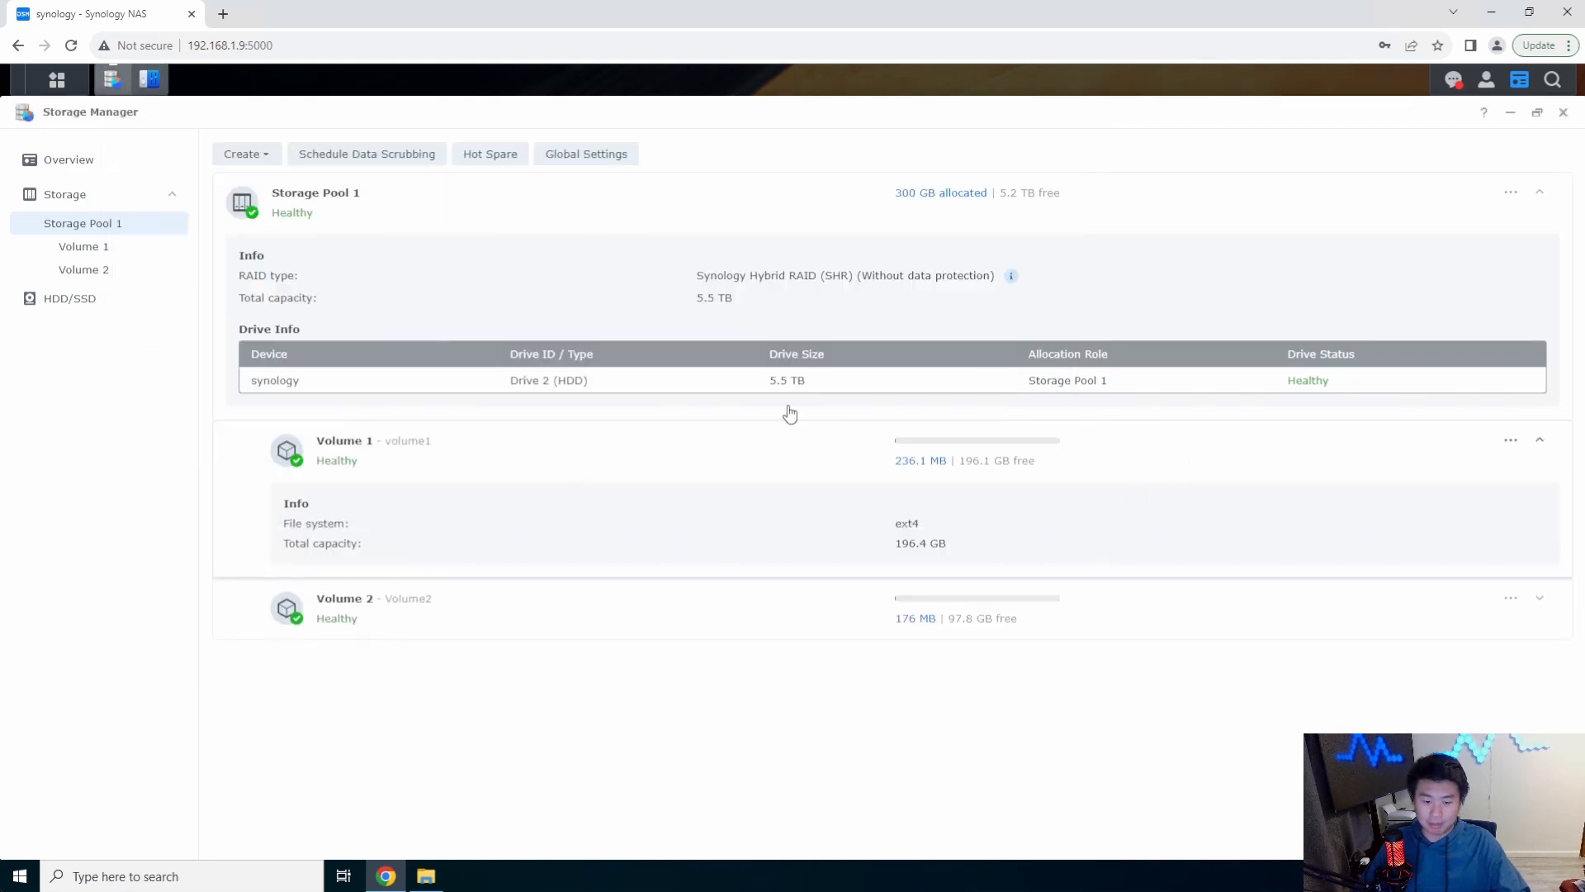
pyautogui.click(602, 466)
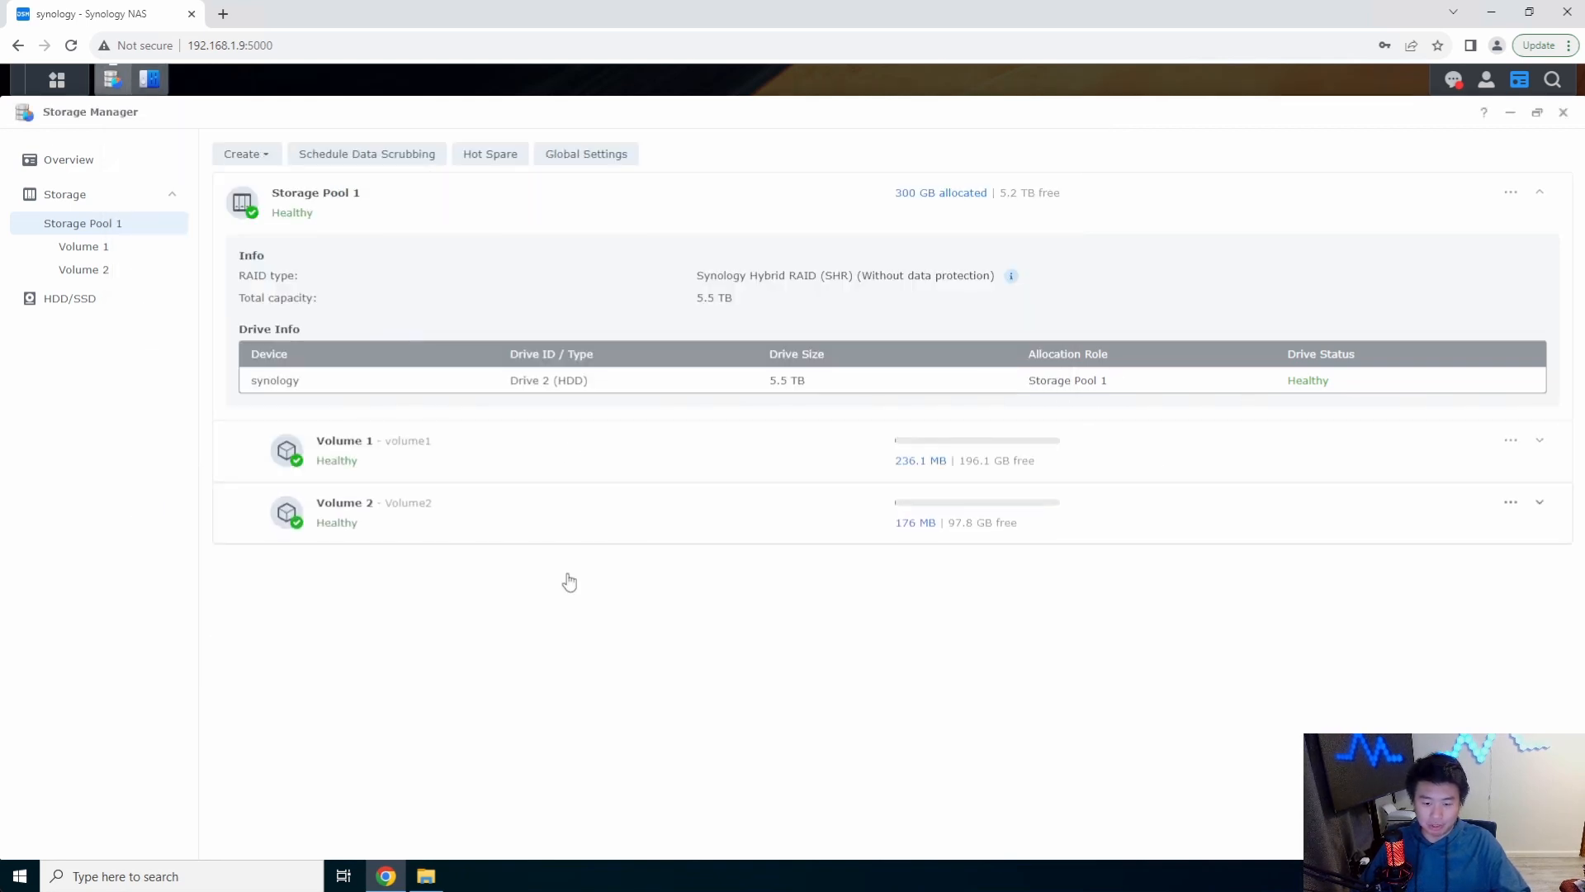
pyautogui.click(423, 878)
pyautogui.click(722, 201)
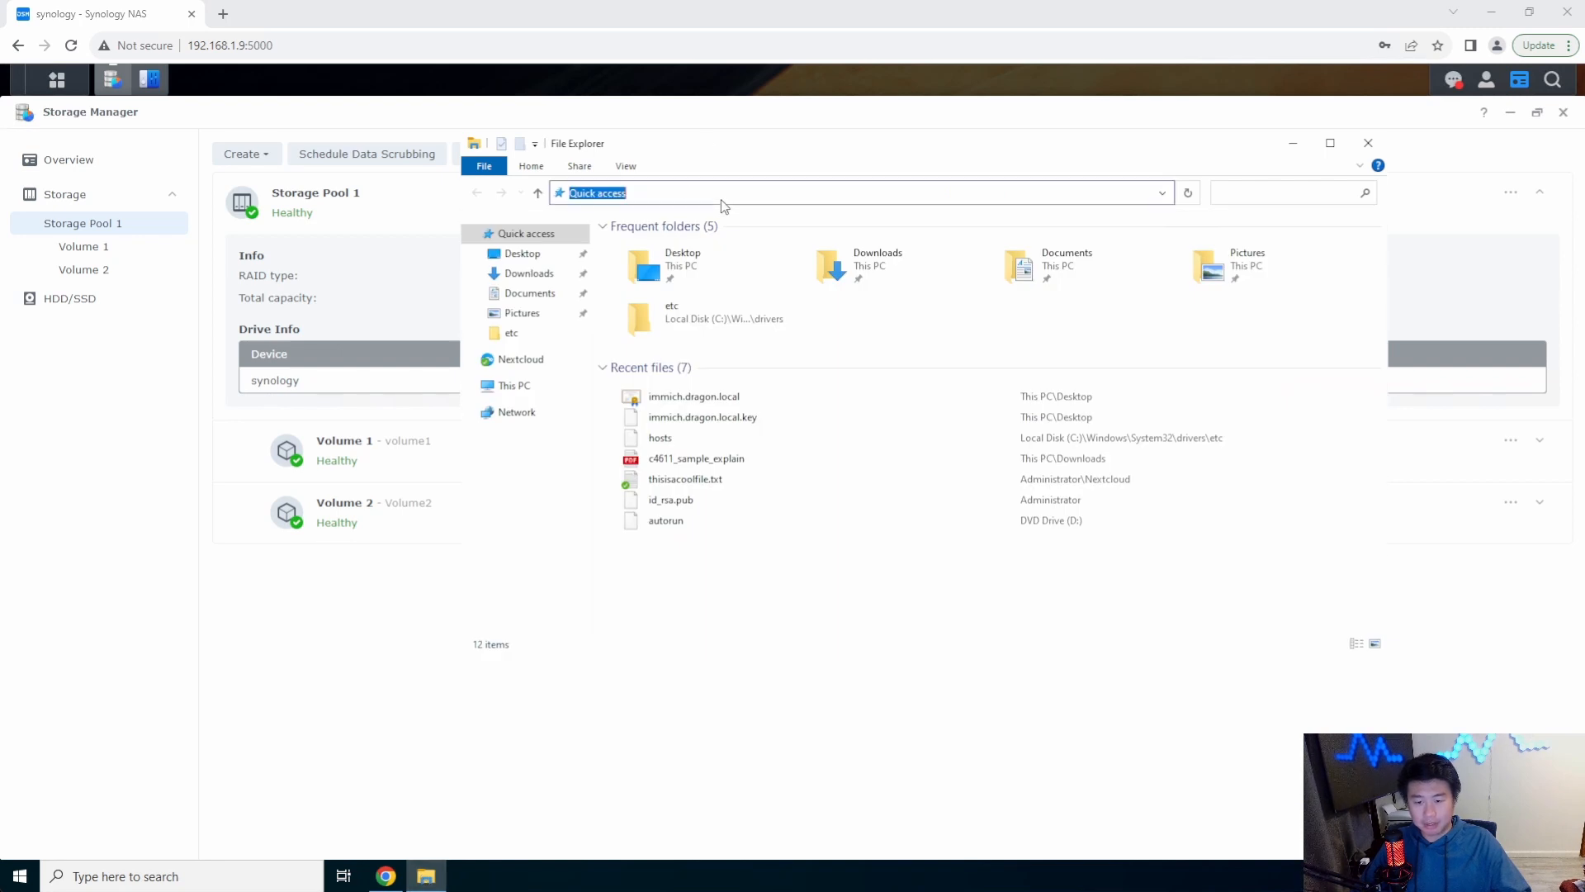
pyautogui.write('\\192.168.1.9\\volume1')
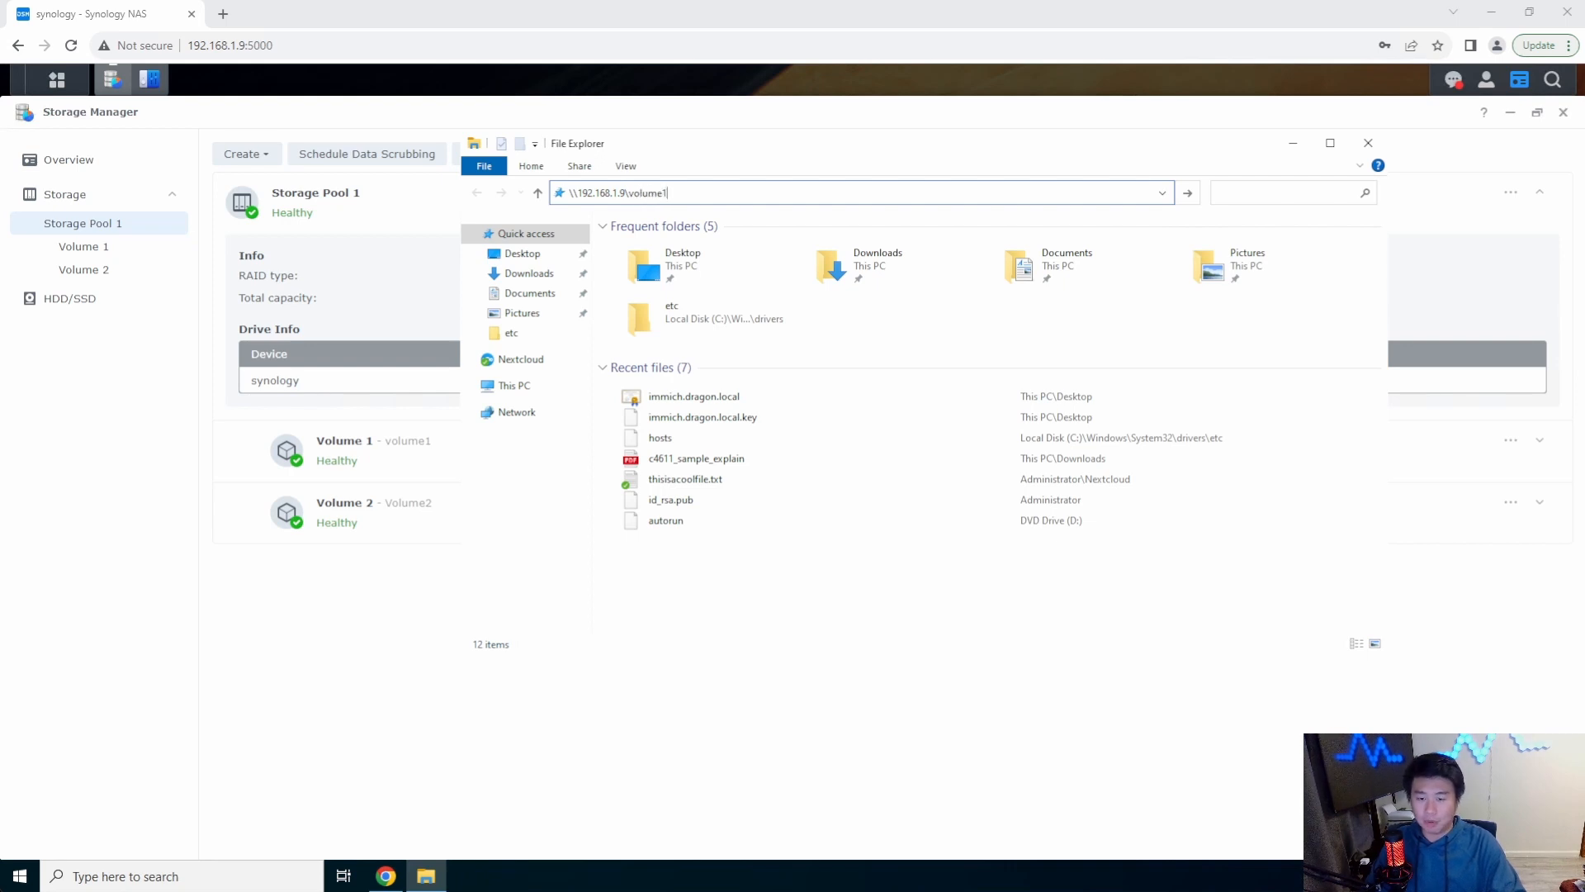
pyautogui.press('Return')
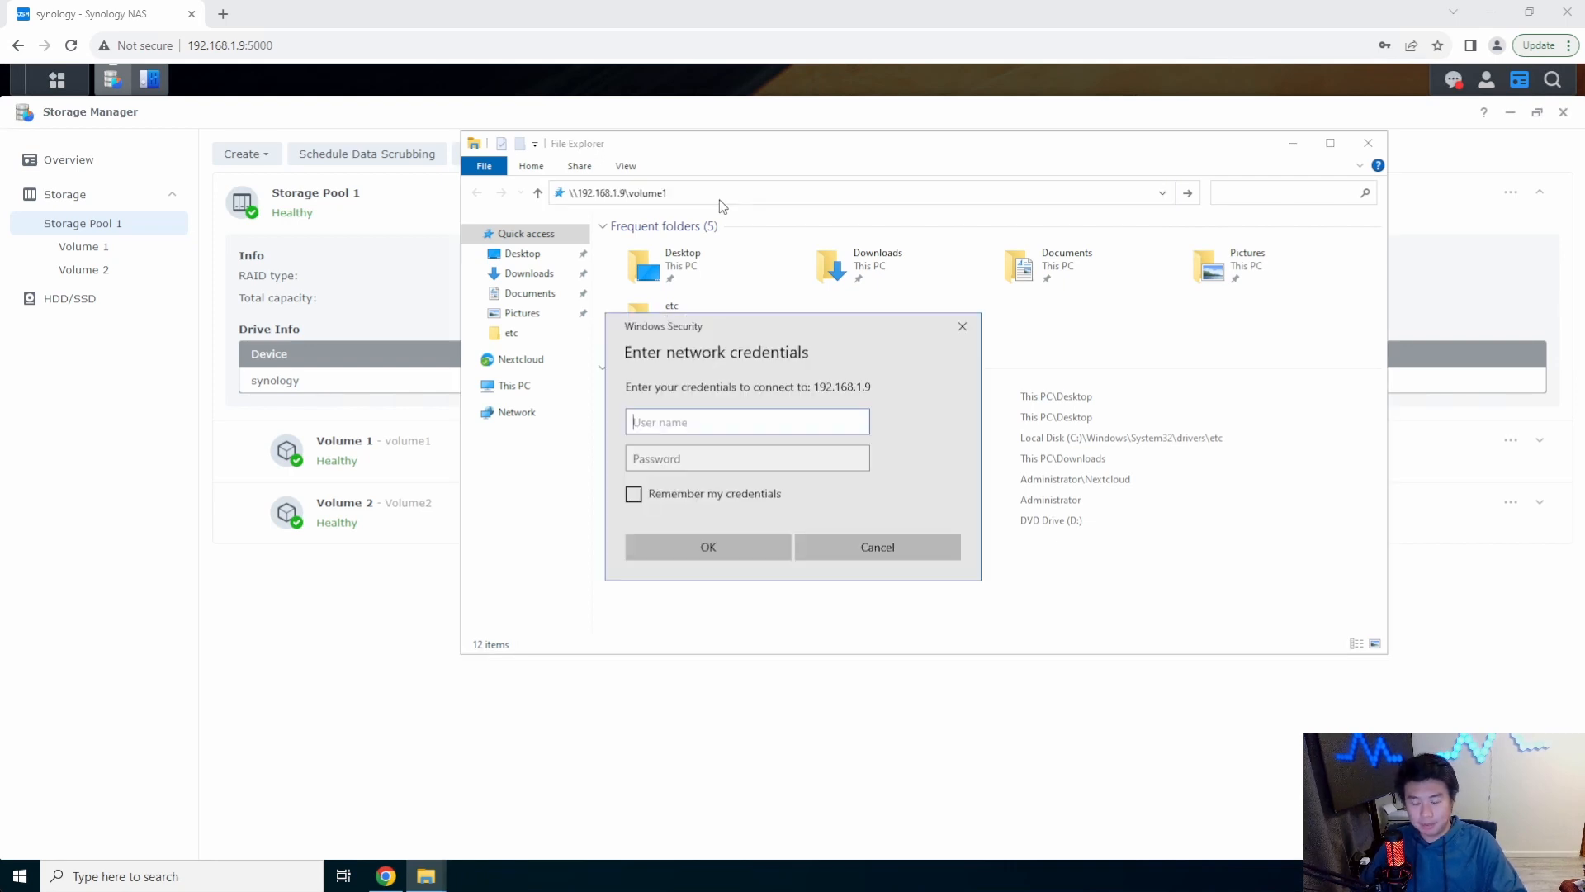
# Sign in to the network share with the account's user name and password
pyautogui.write('lucifer')
pyautogui.press('Tab')
pyautogui.write('•••••••••••••')
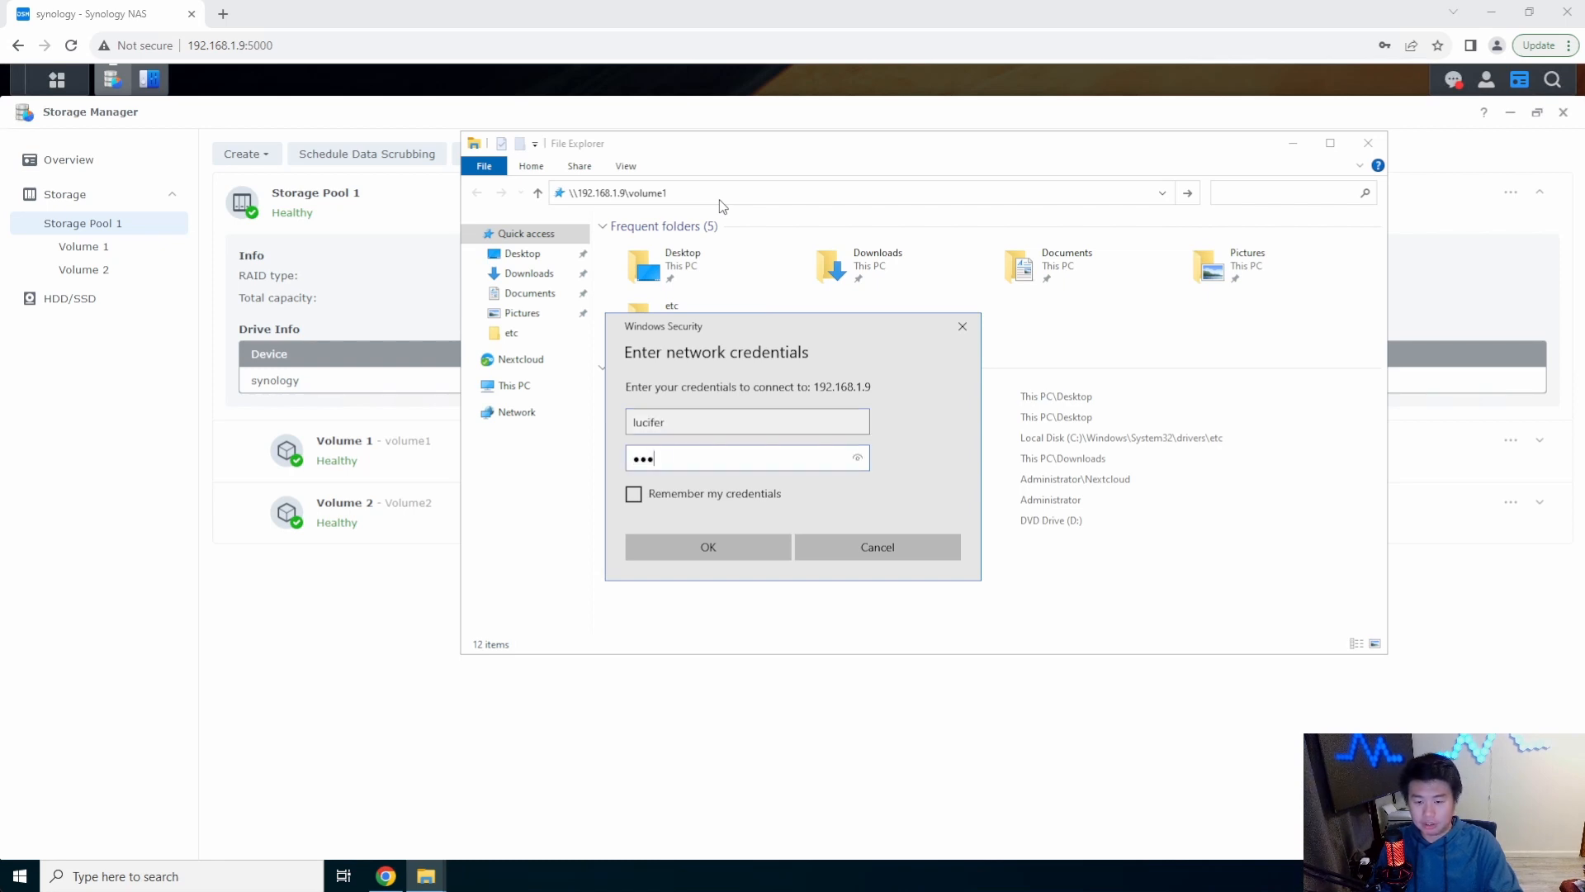
pyautogui.press('Return')
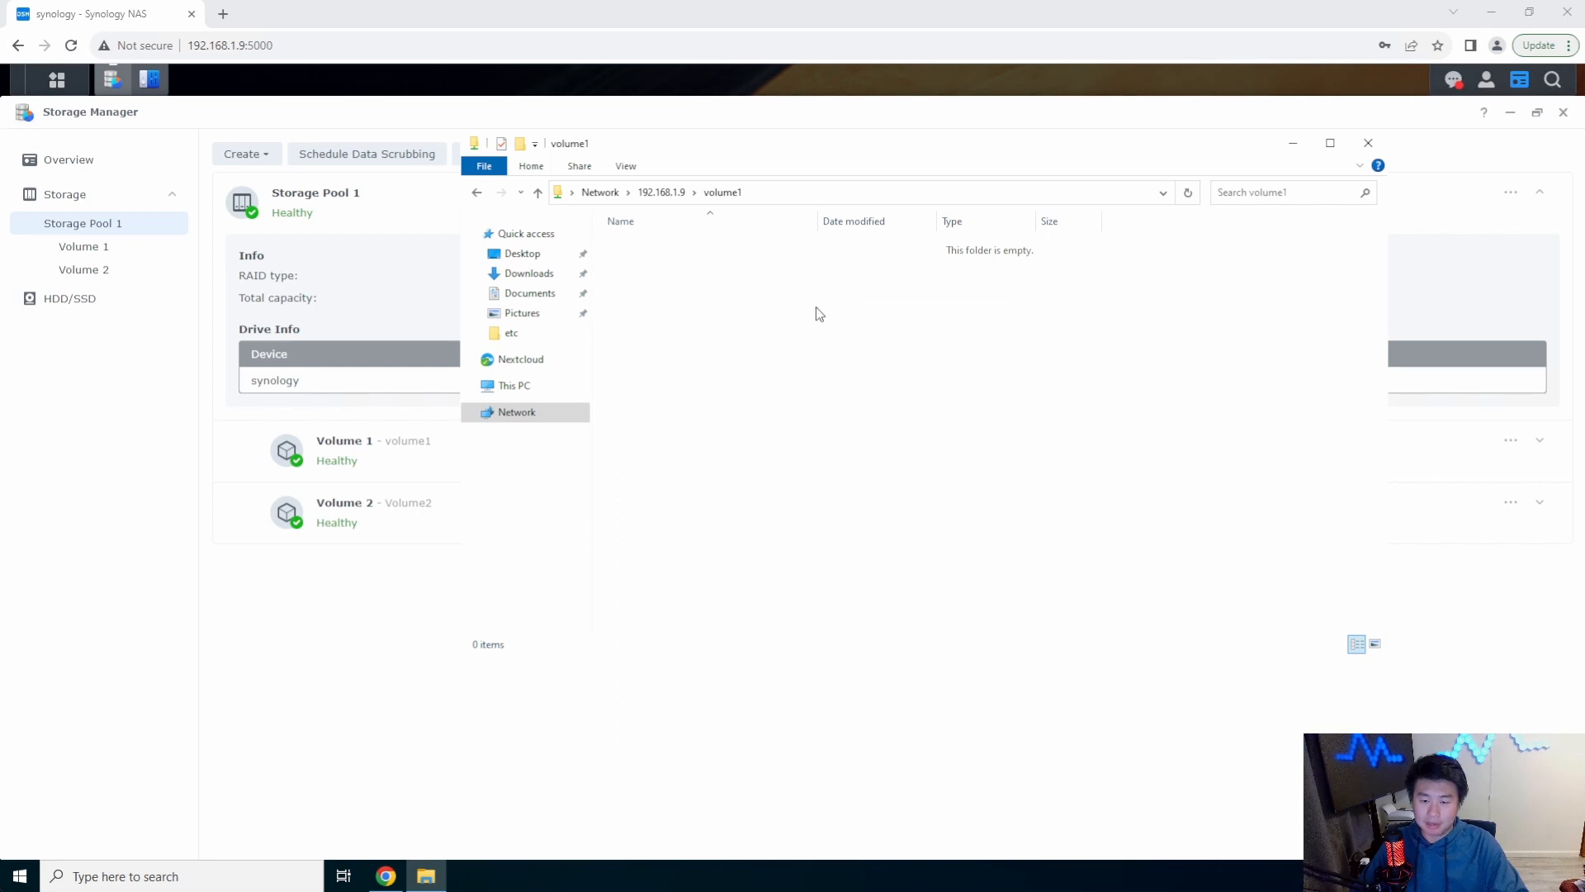
# Create a new text document named test.txt in the volume1 share
pyautogui.rightClick(815, 307)
pyautogui.moveTo(905, 517)
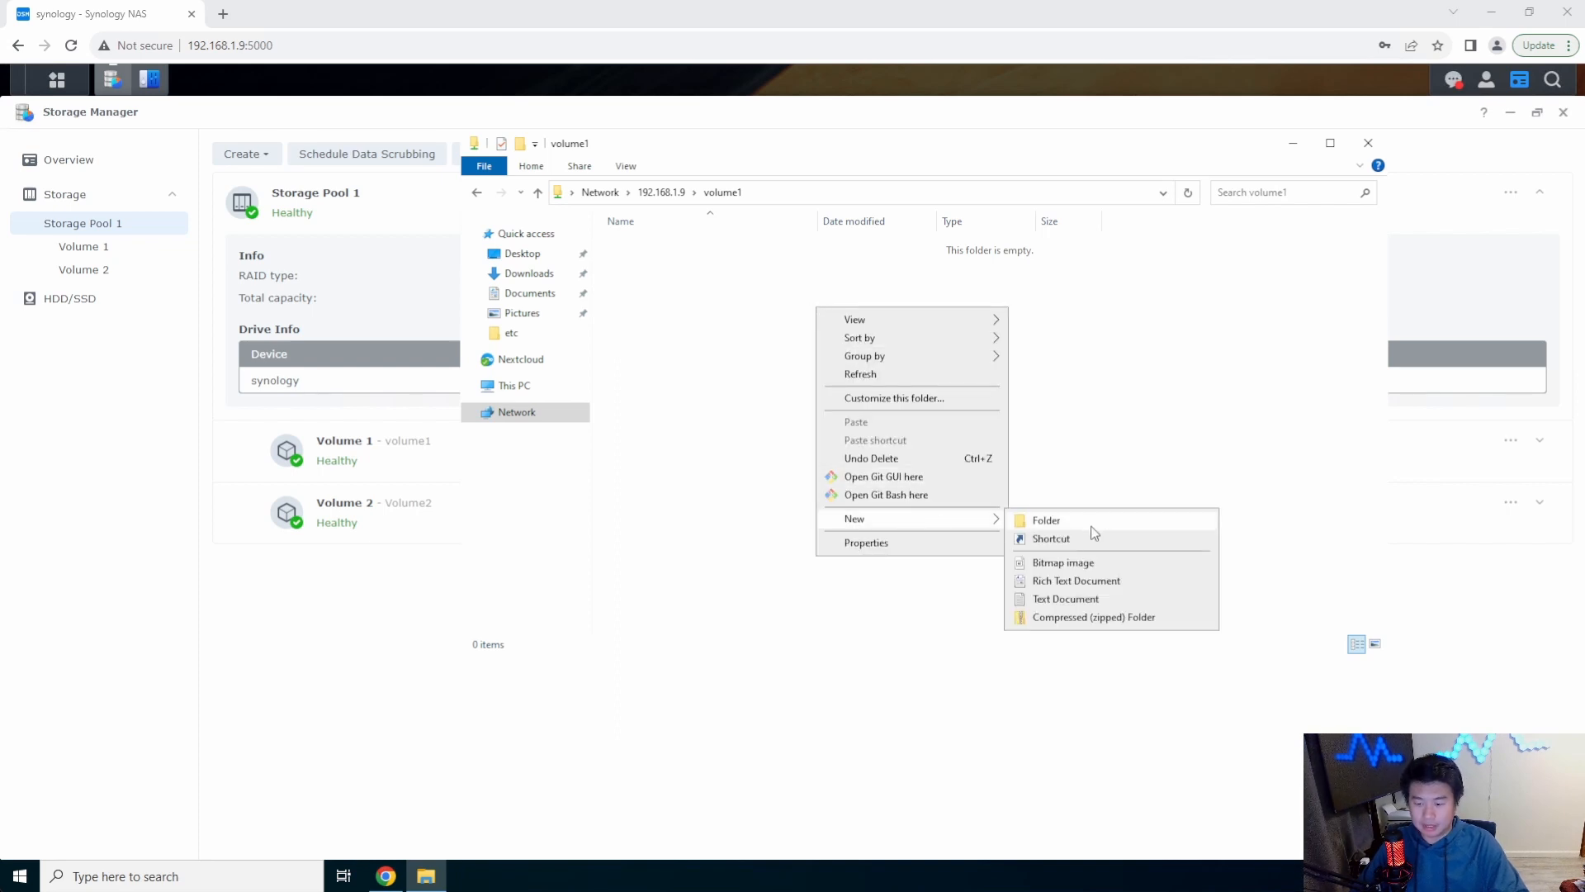
pyautogui.click(1078, 600)
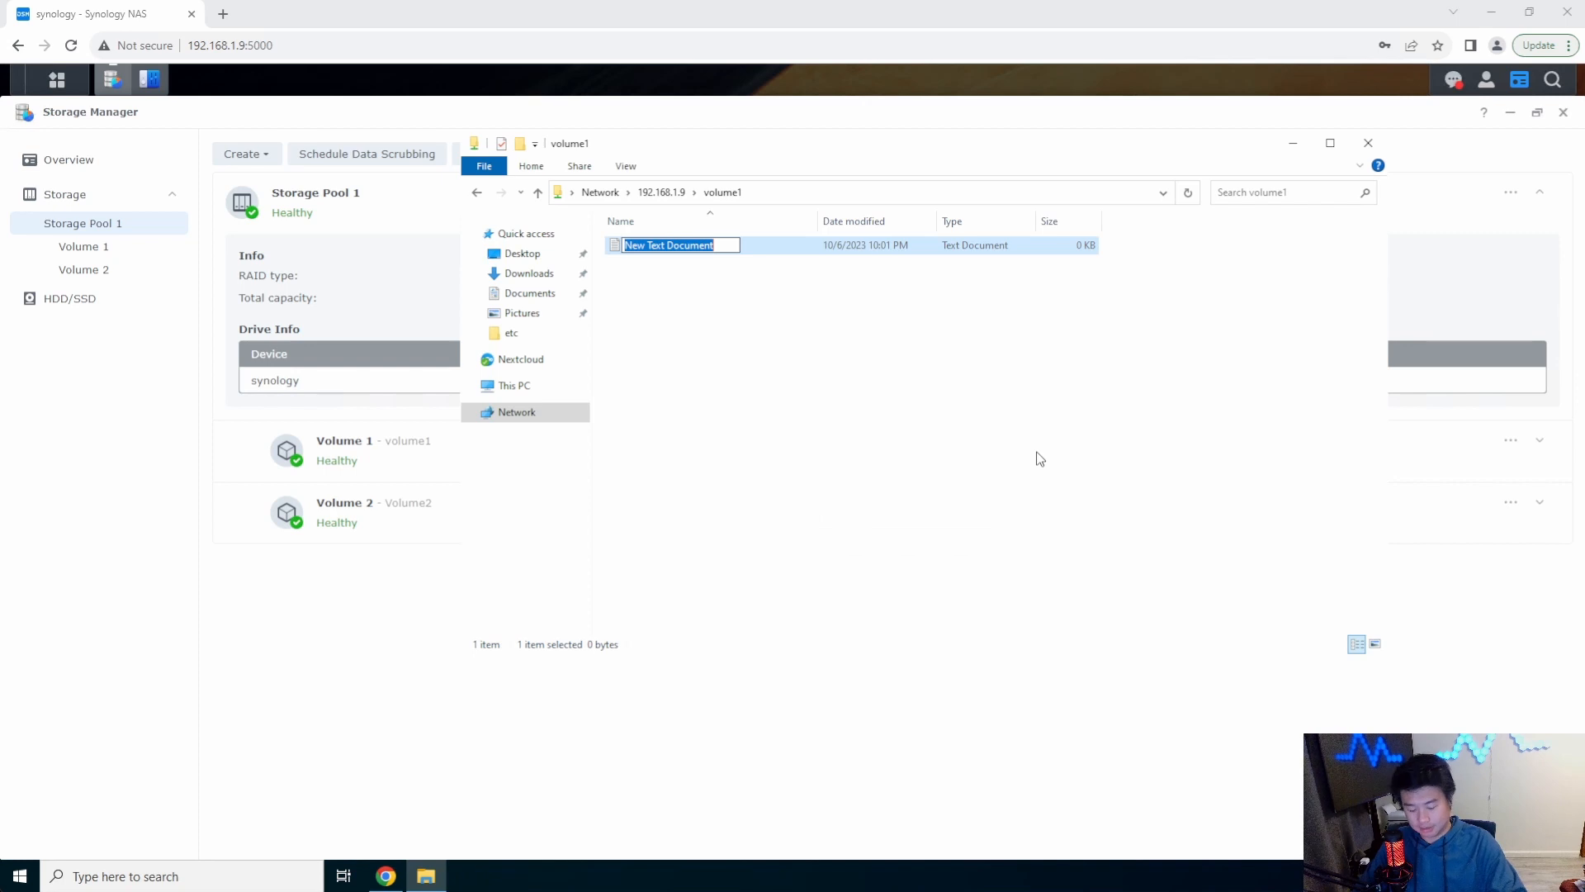
pyautogui.write('test.txt')
pyautogui.press('Return')
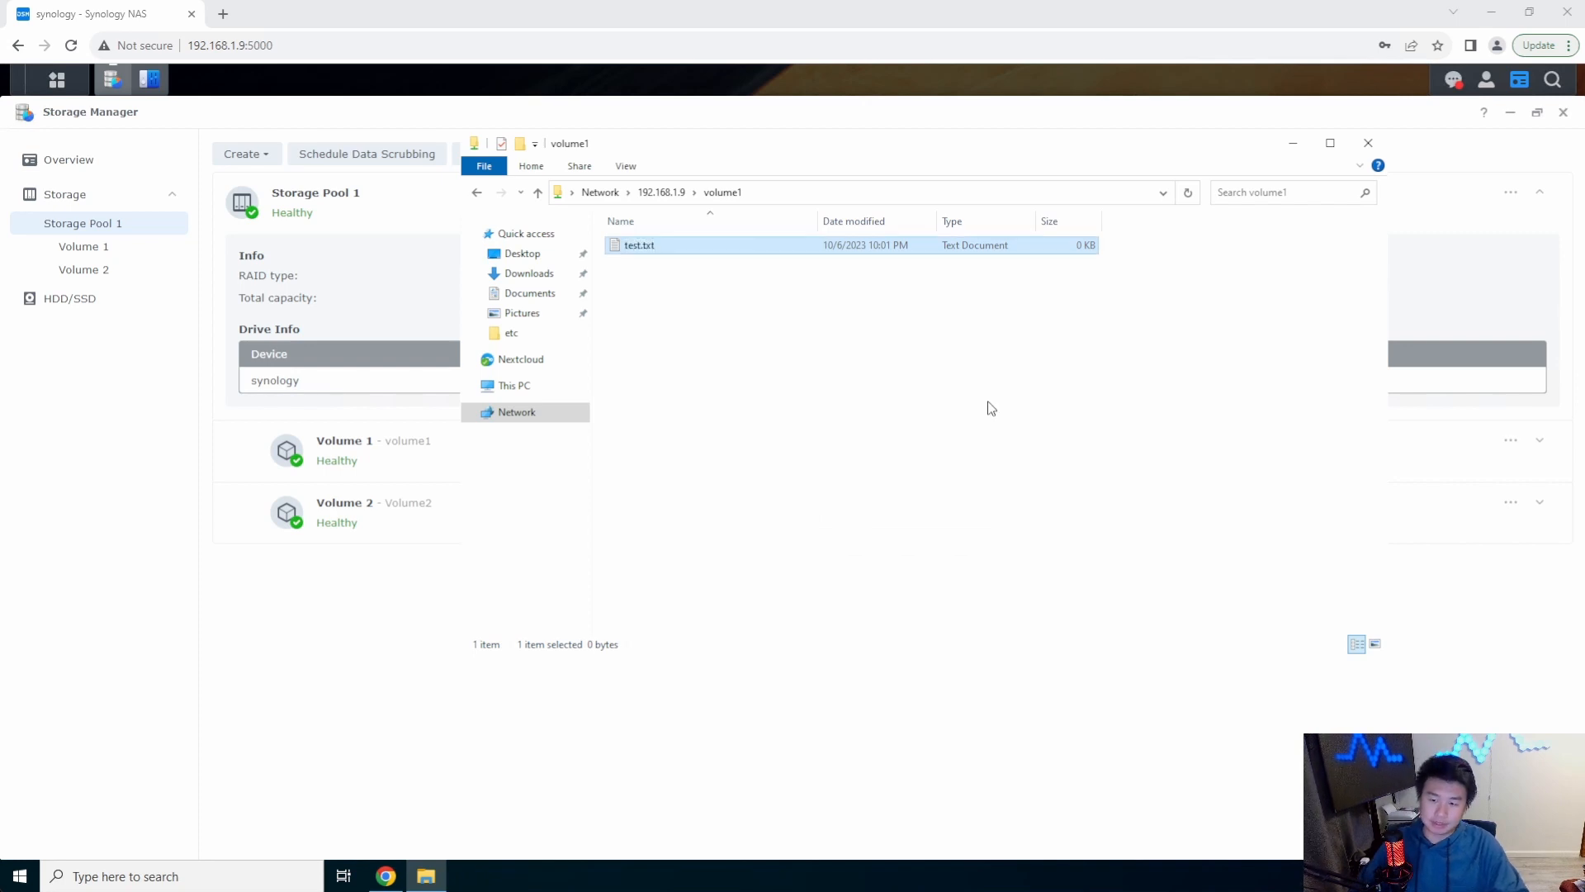
# Switch back to Synology DSM and check the contents of the volume1 folder in File Station
pyautogui.click(364, 658)
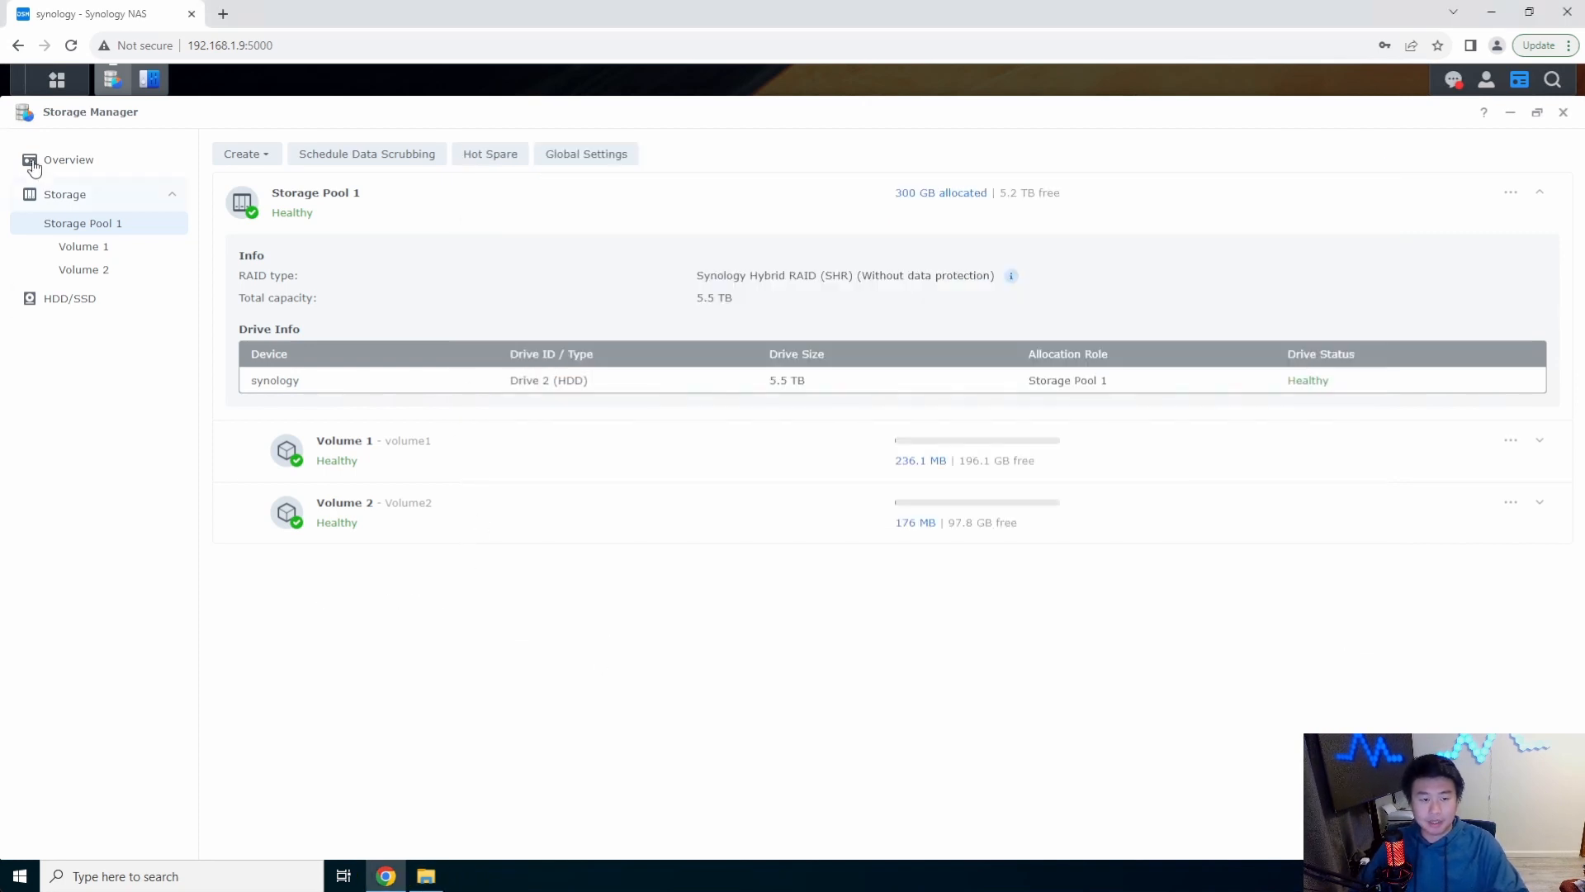
pyautogui.click(56, 79)
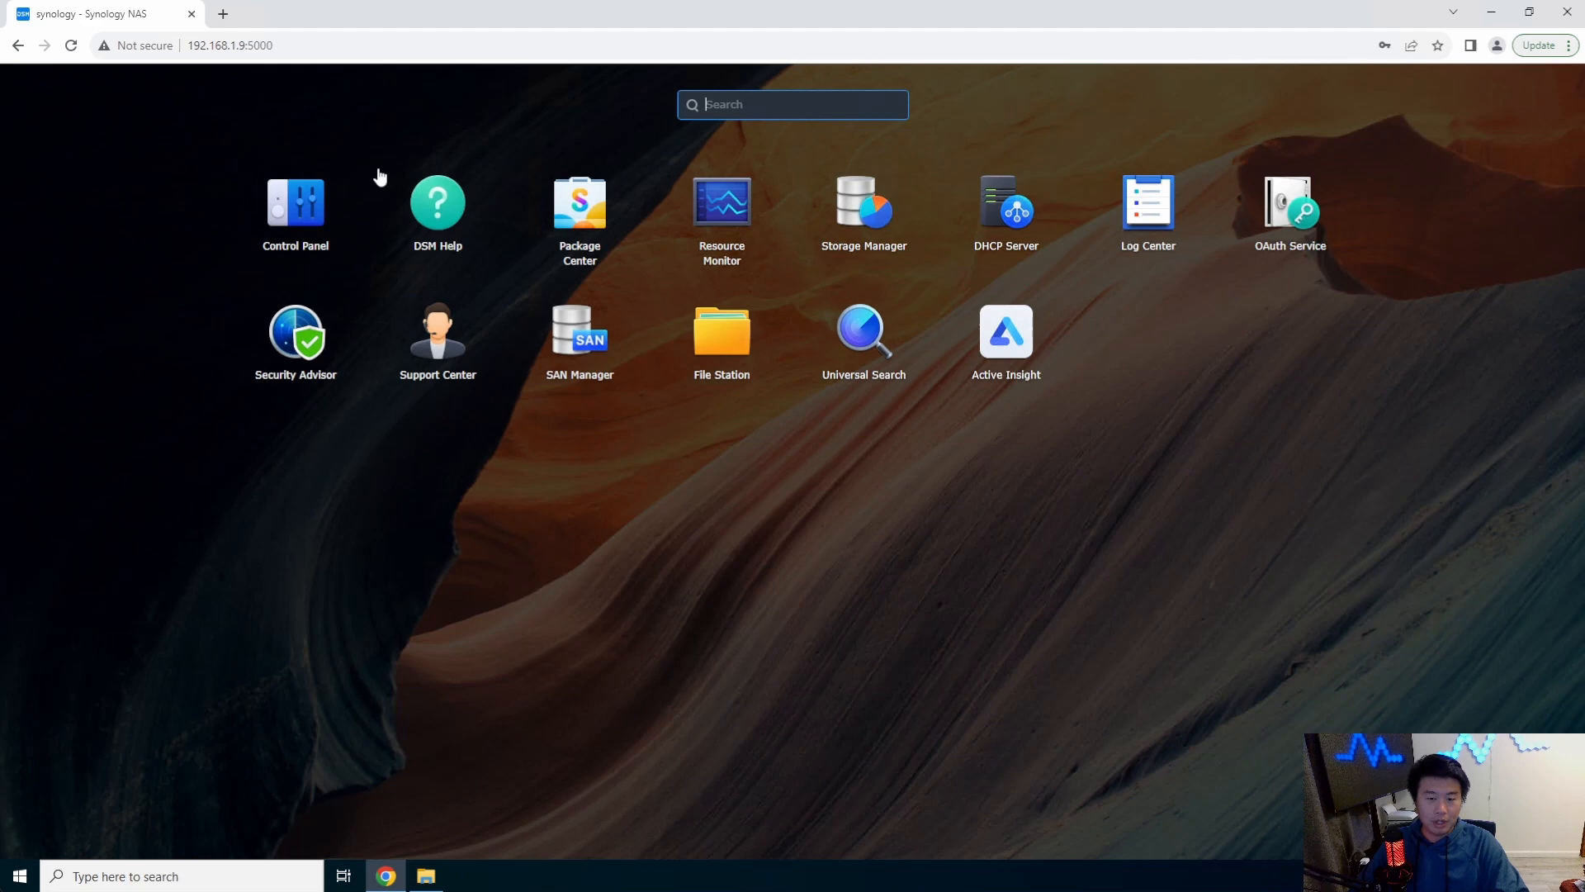
pyautogui.click(730, 342)
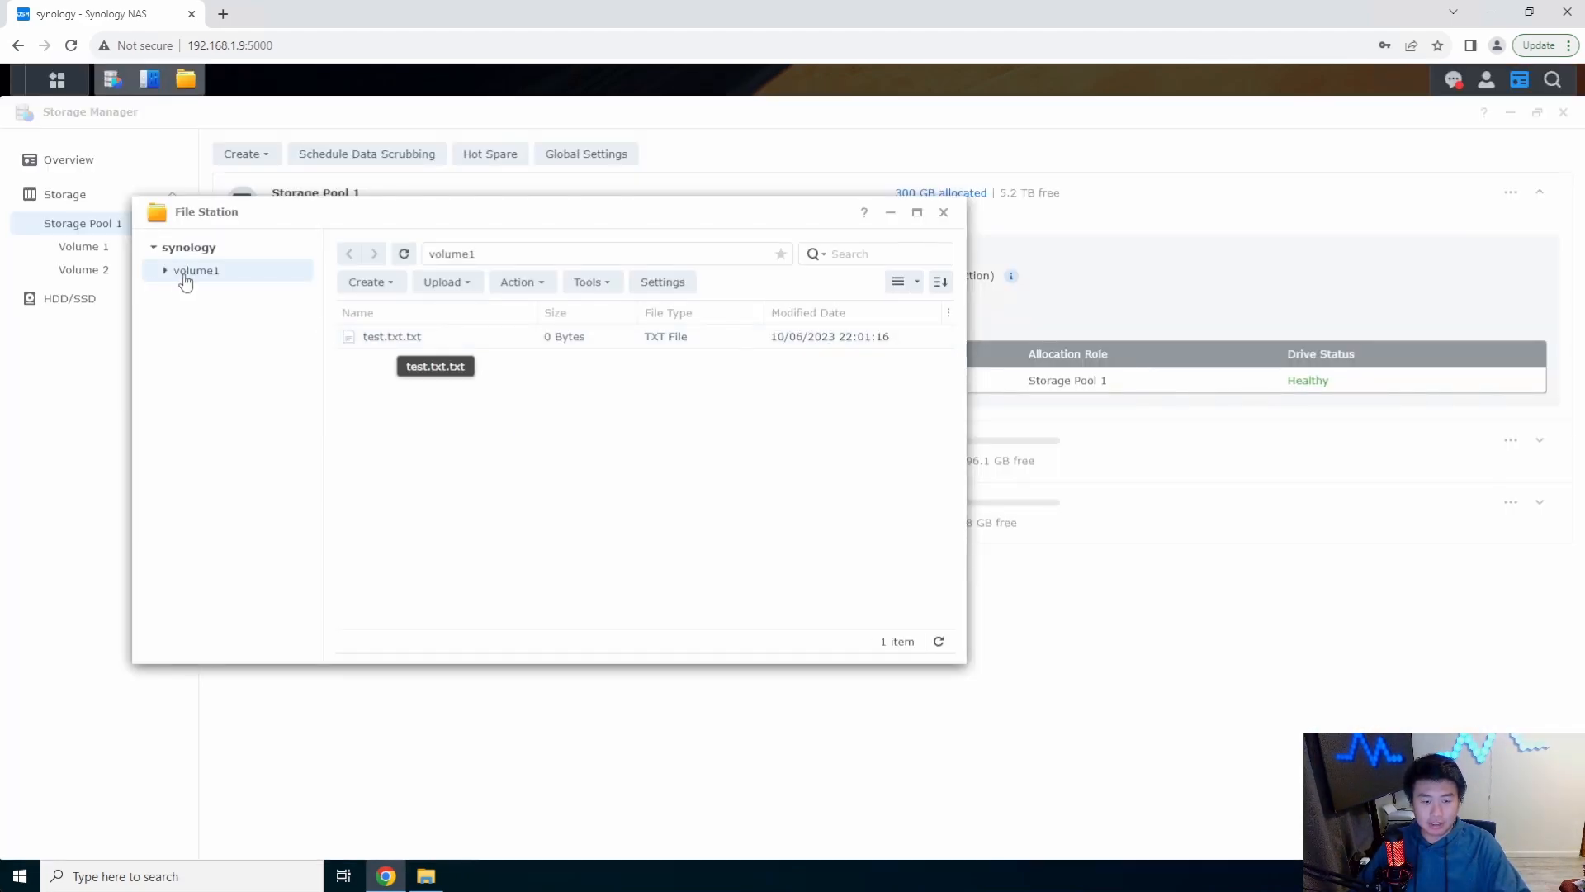
pyautogui.click(166, 269)
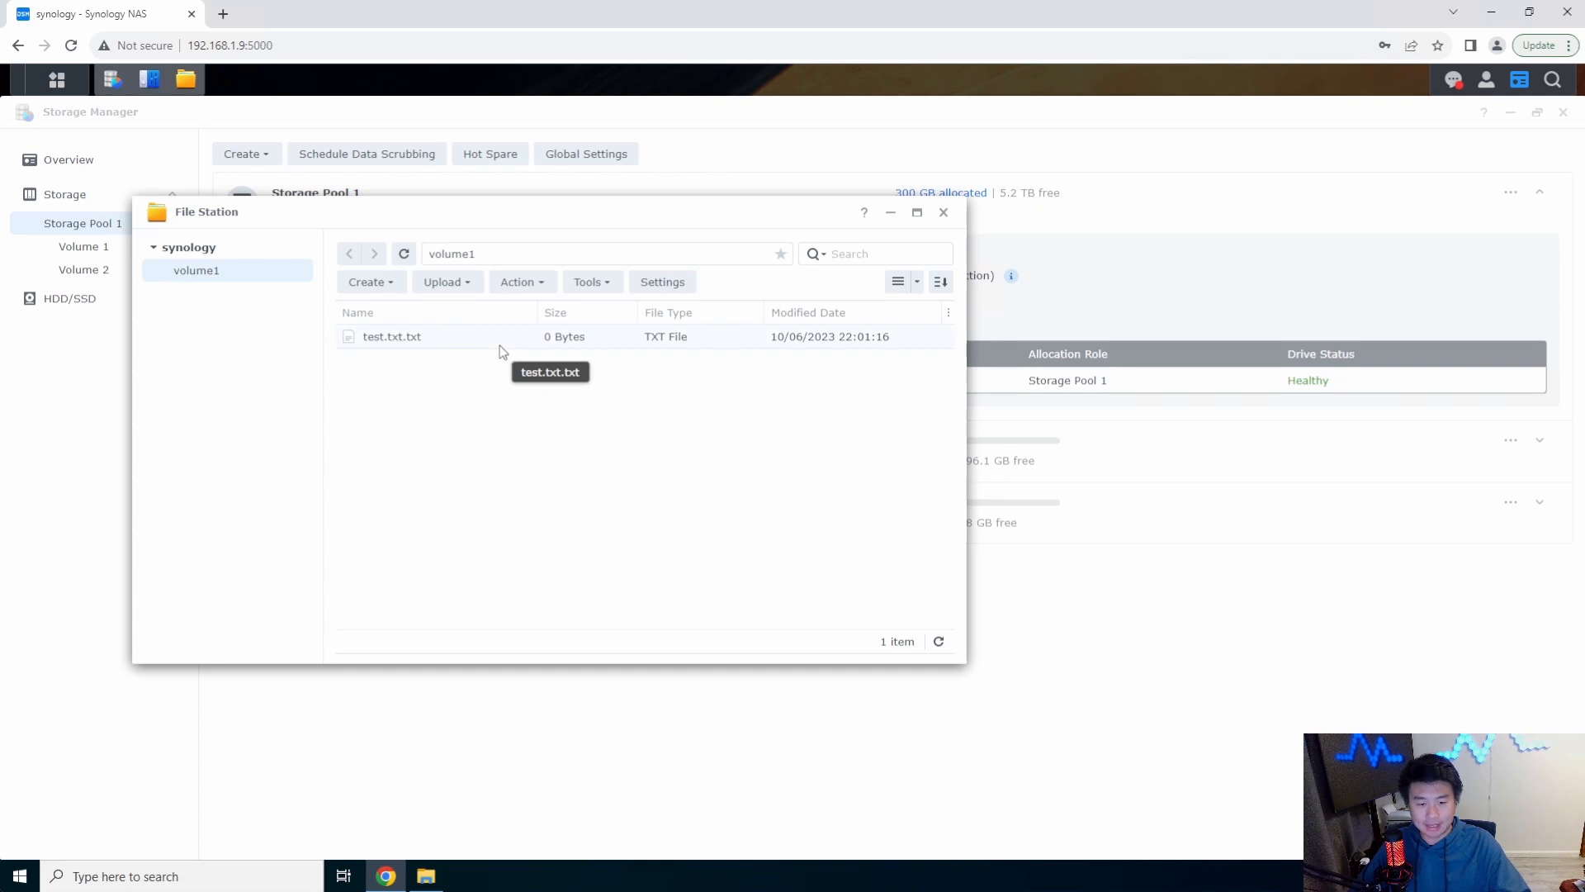
# Review the SMB and NFS service settings under File Services in Control Panel
pyautogui.click(150, 83)
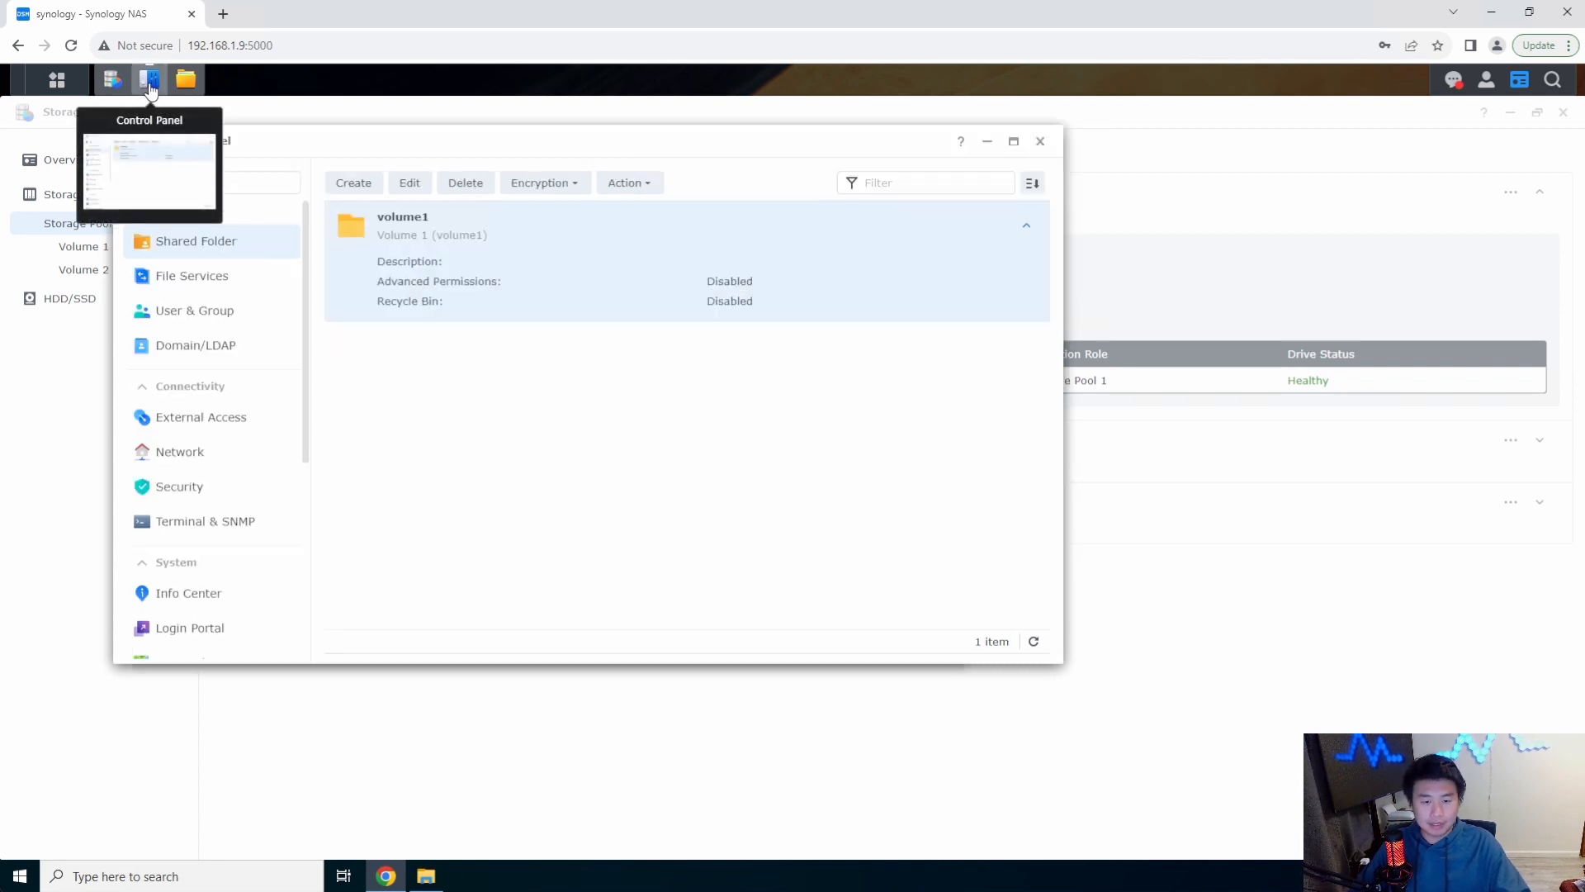
pyautogui.click(199, 283)
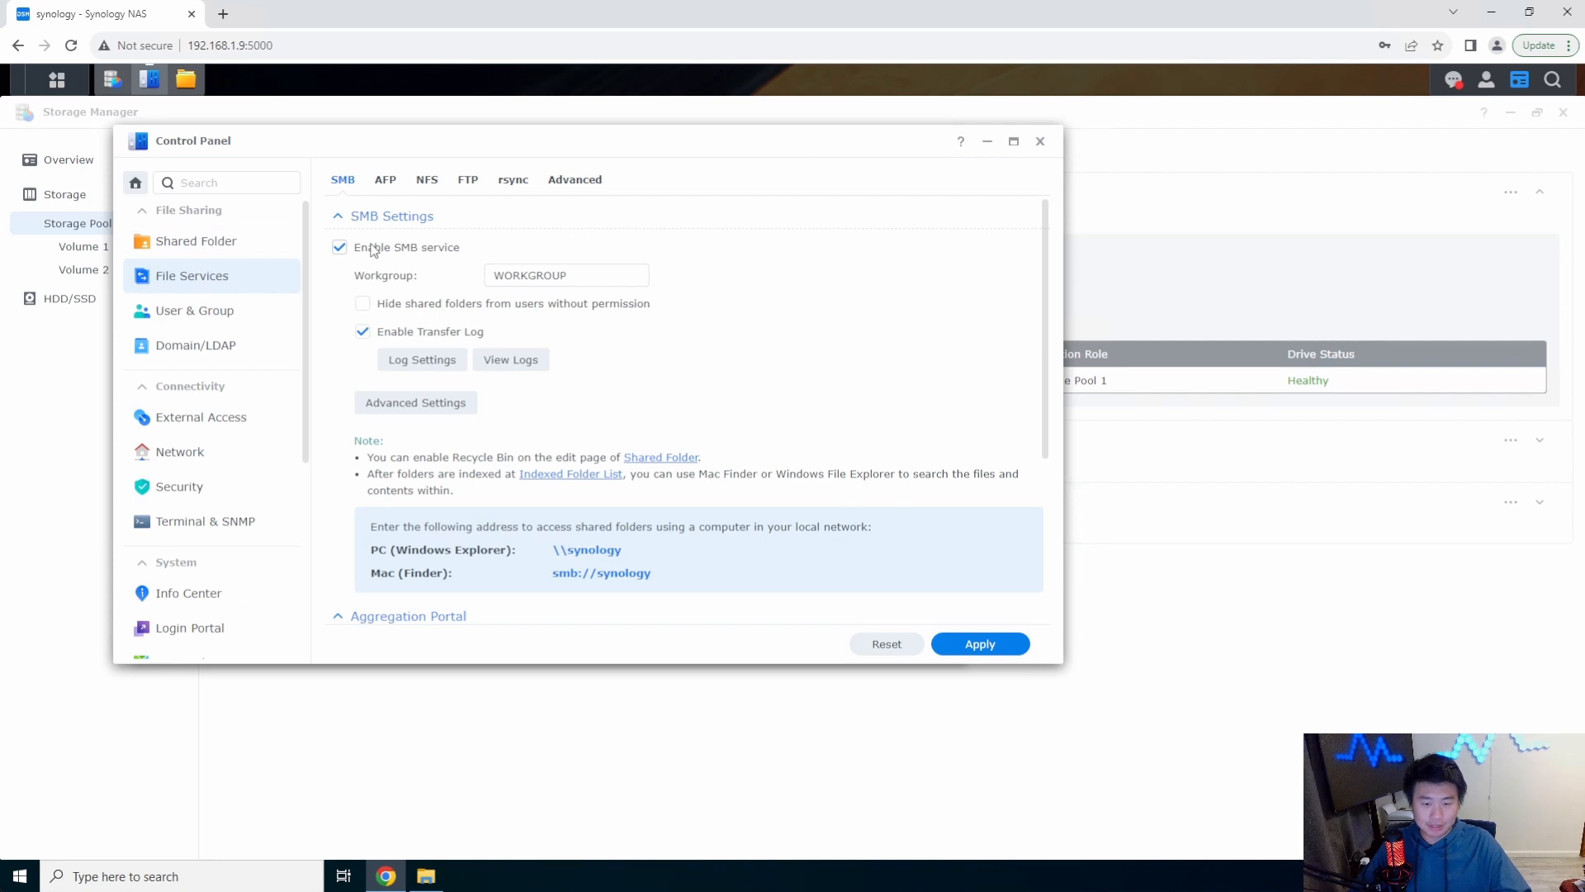
pyautogui.scroll(-3, 417, 434)
pyautogui.scroll(3, 396, 347)
pyautogui.click(427, 183)
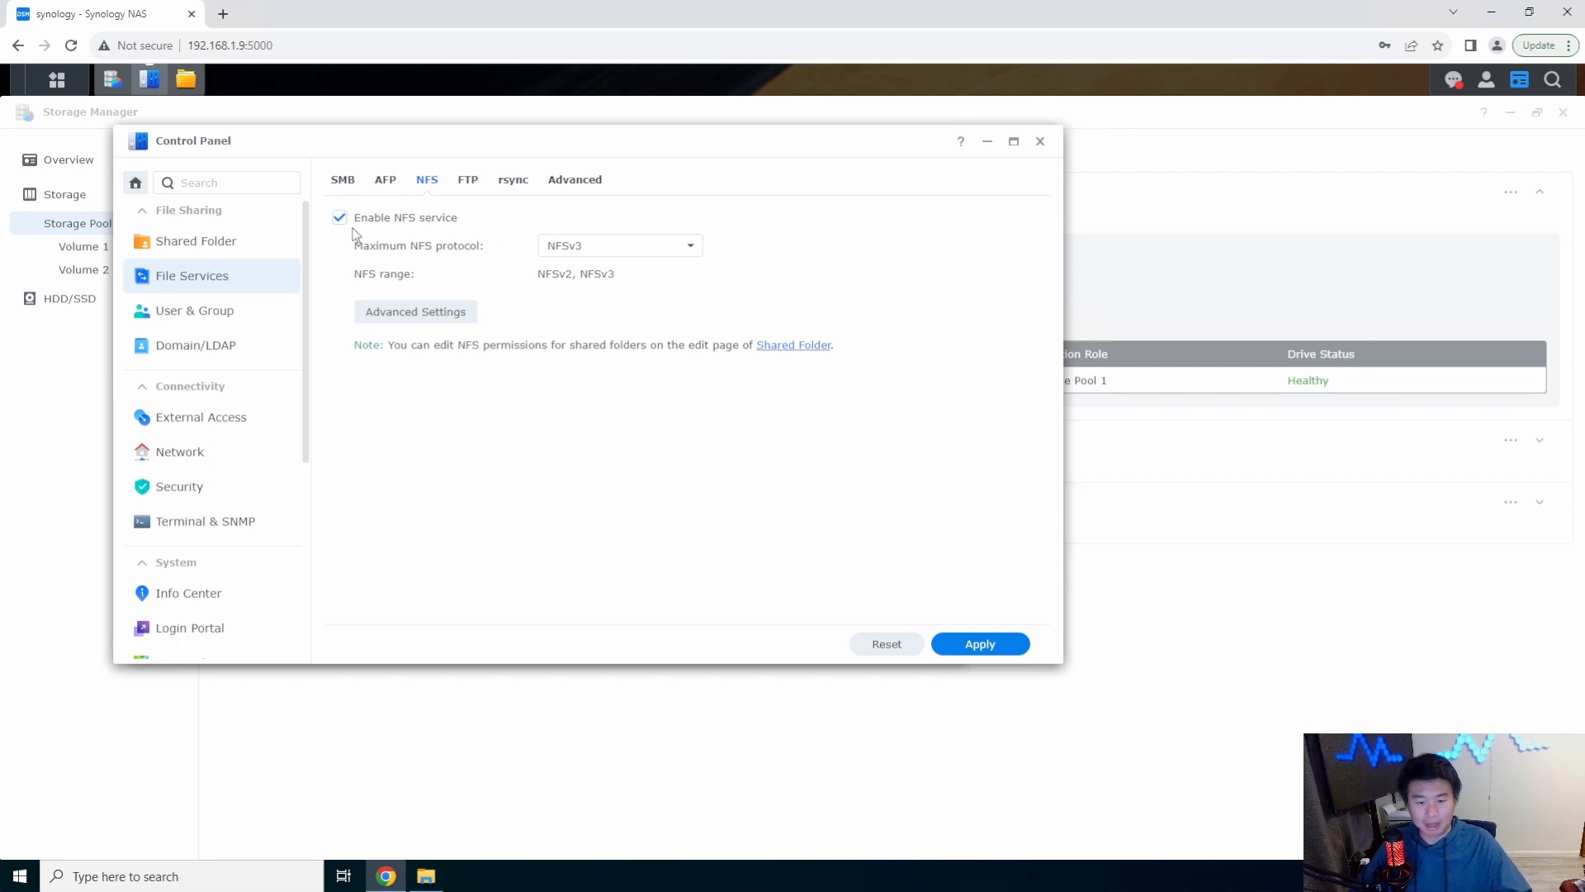
# Add an NFS rule to the volume1 shared folder for client 192.168.1.0/24 and save the folder's settings
pyautogui.click(213, 252)
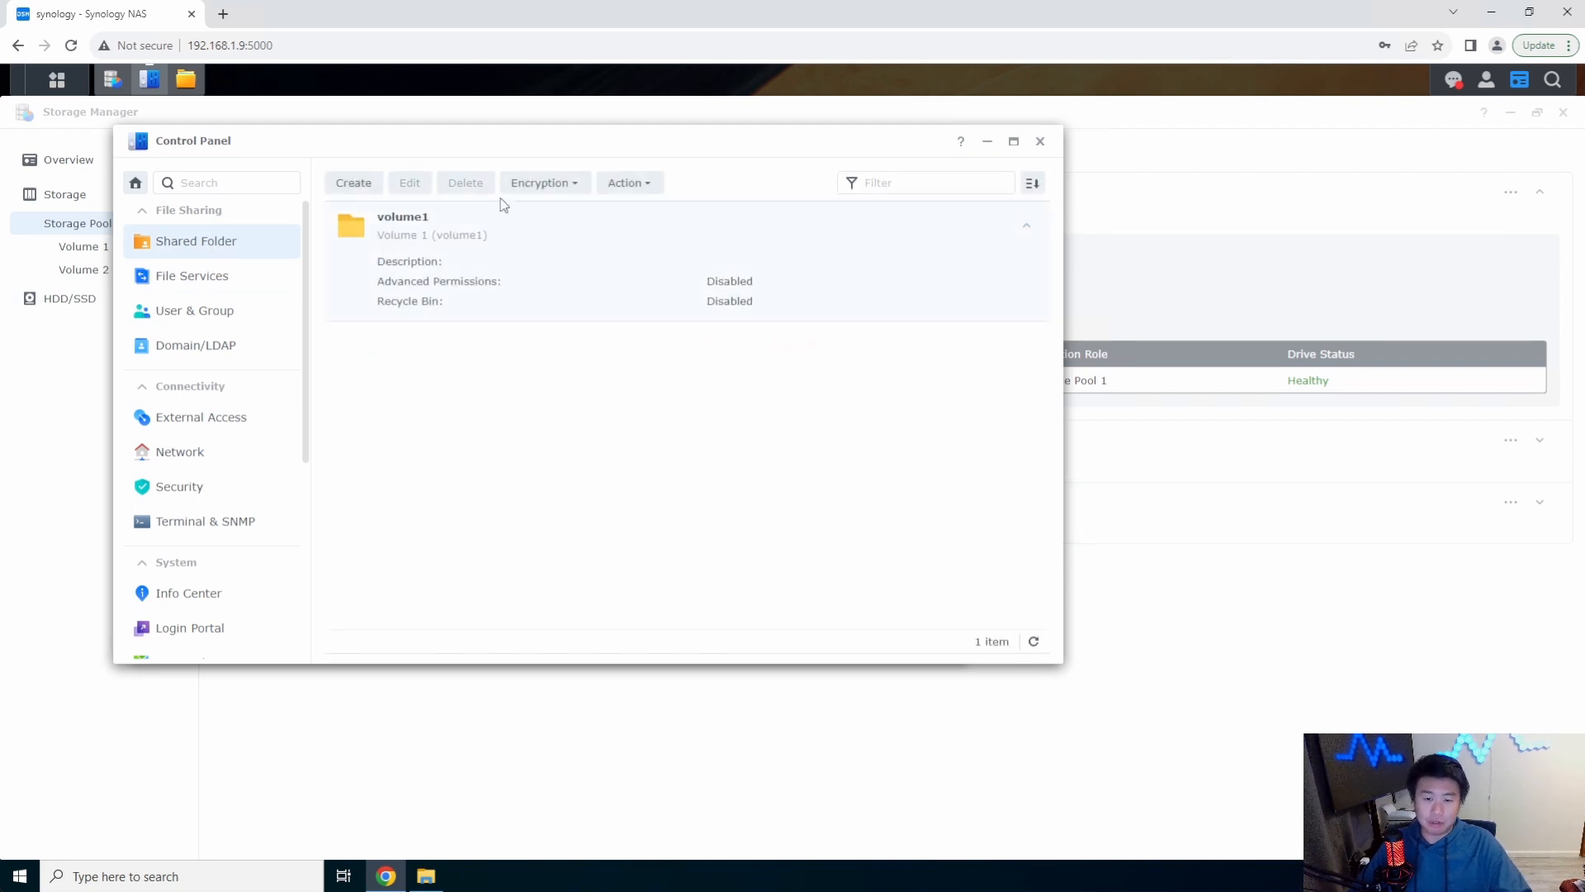
pyautogui.click(423, 250)
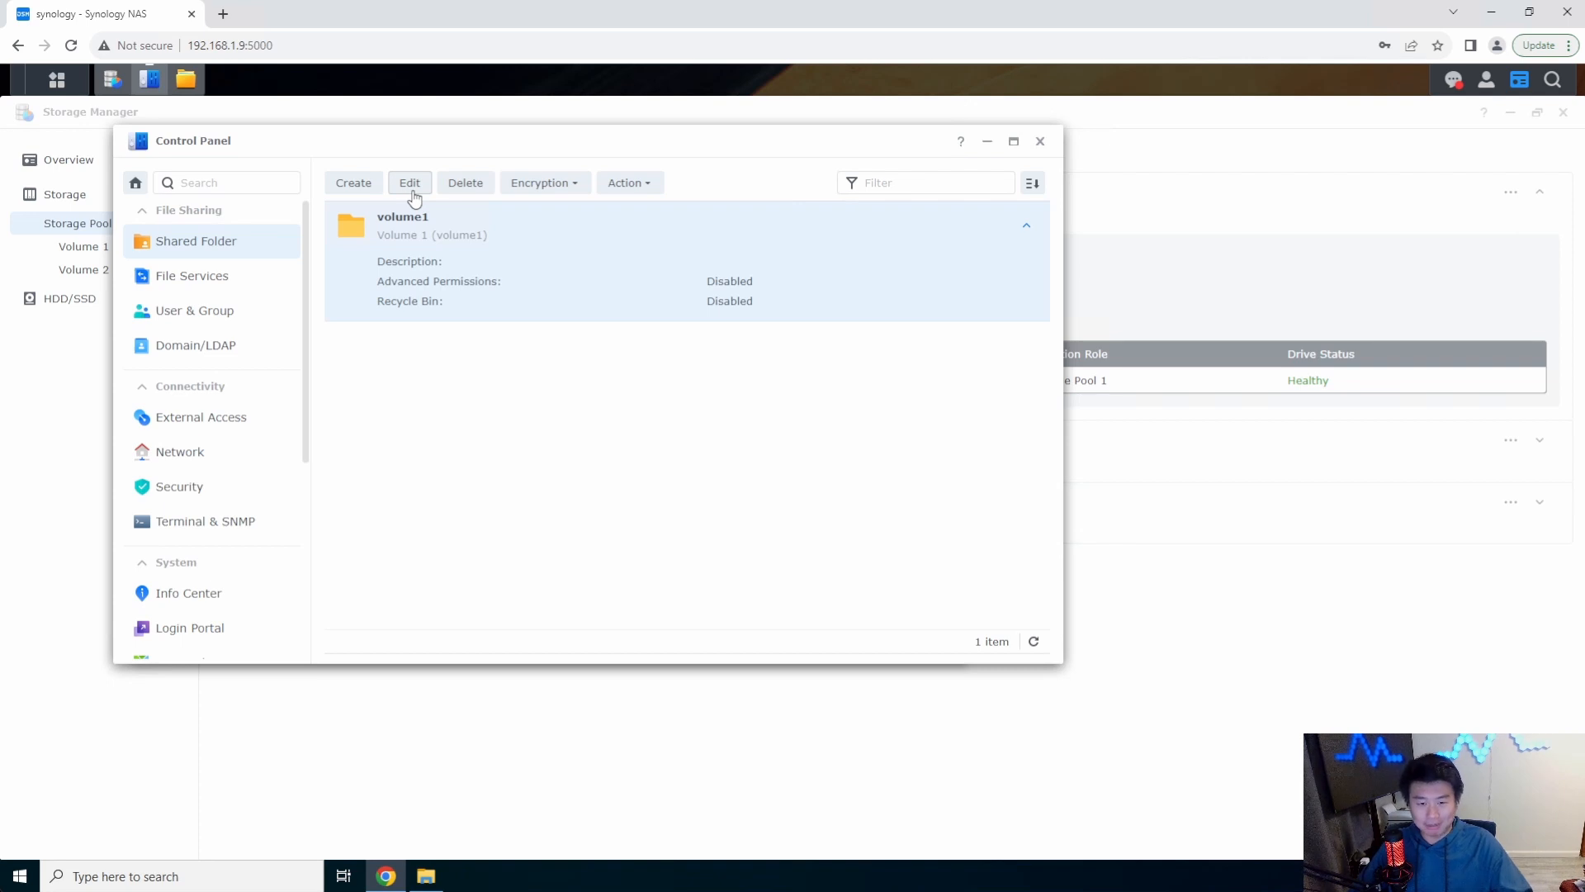
pyautogui.click(413, 192)
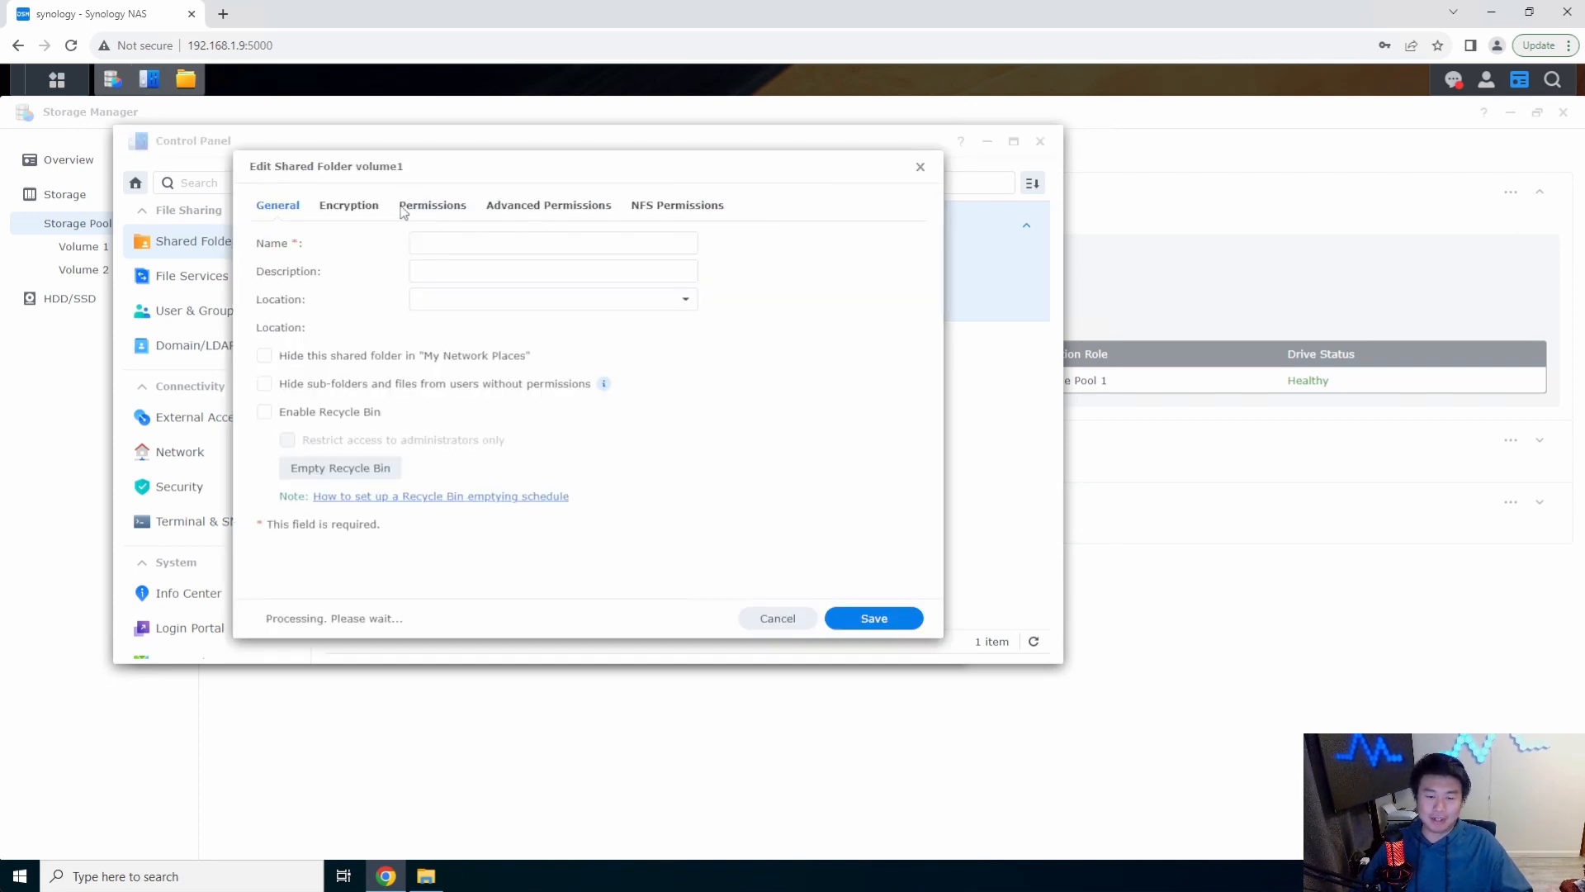
pyautogui.click(682, 207)
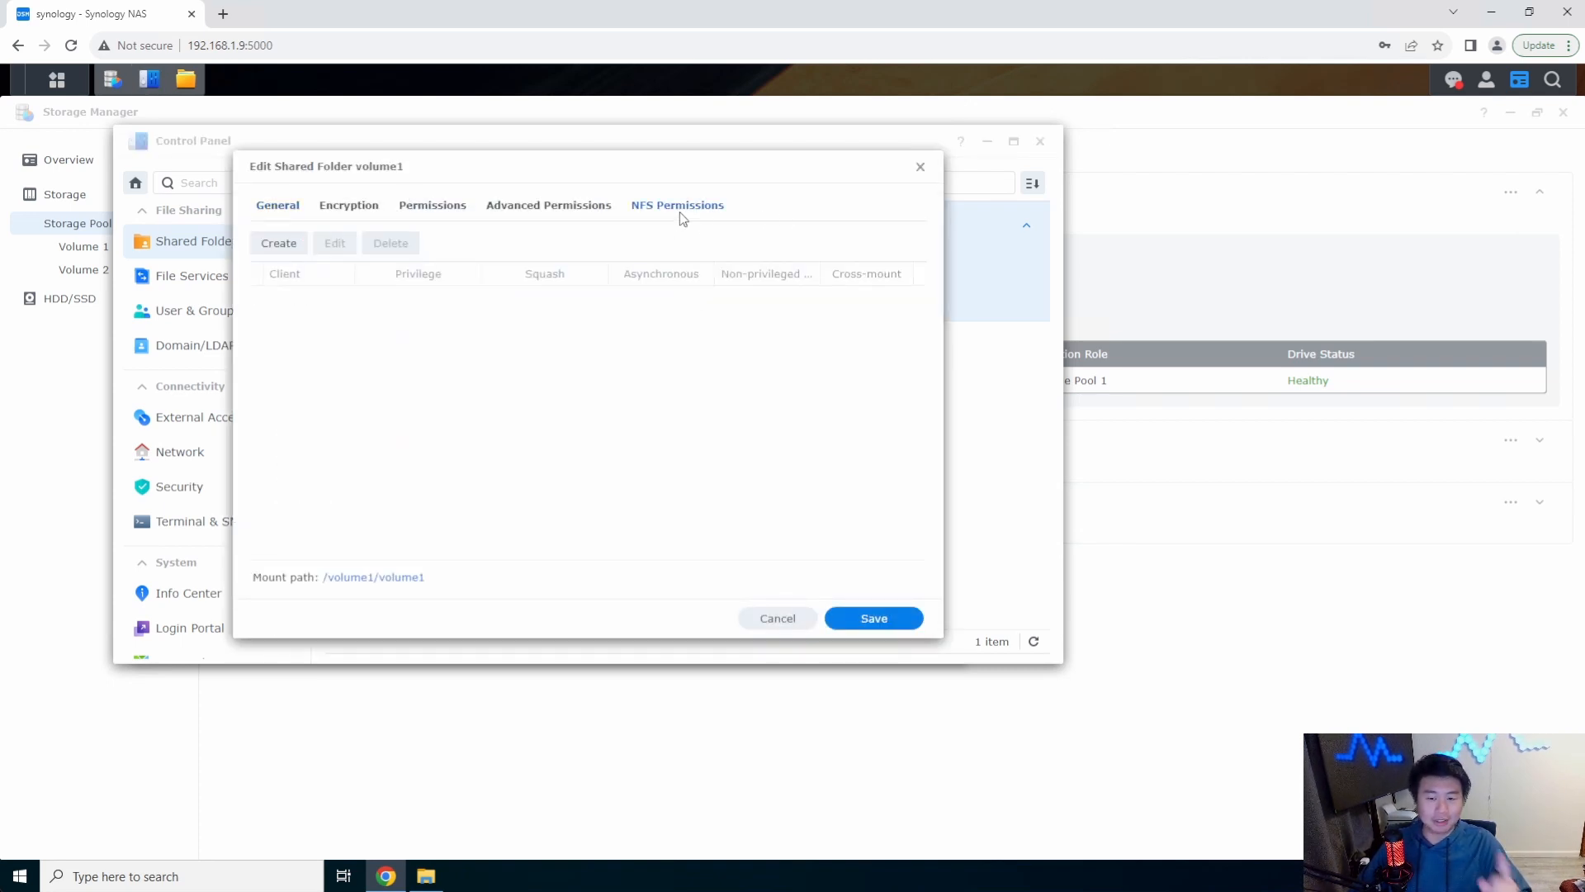
pyautogui.click(273, 246)
pyautogui.click(627, 288)
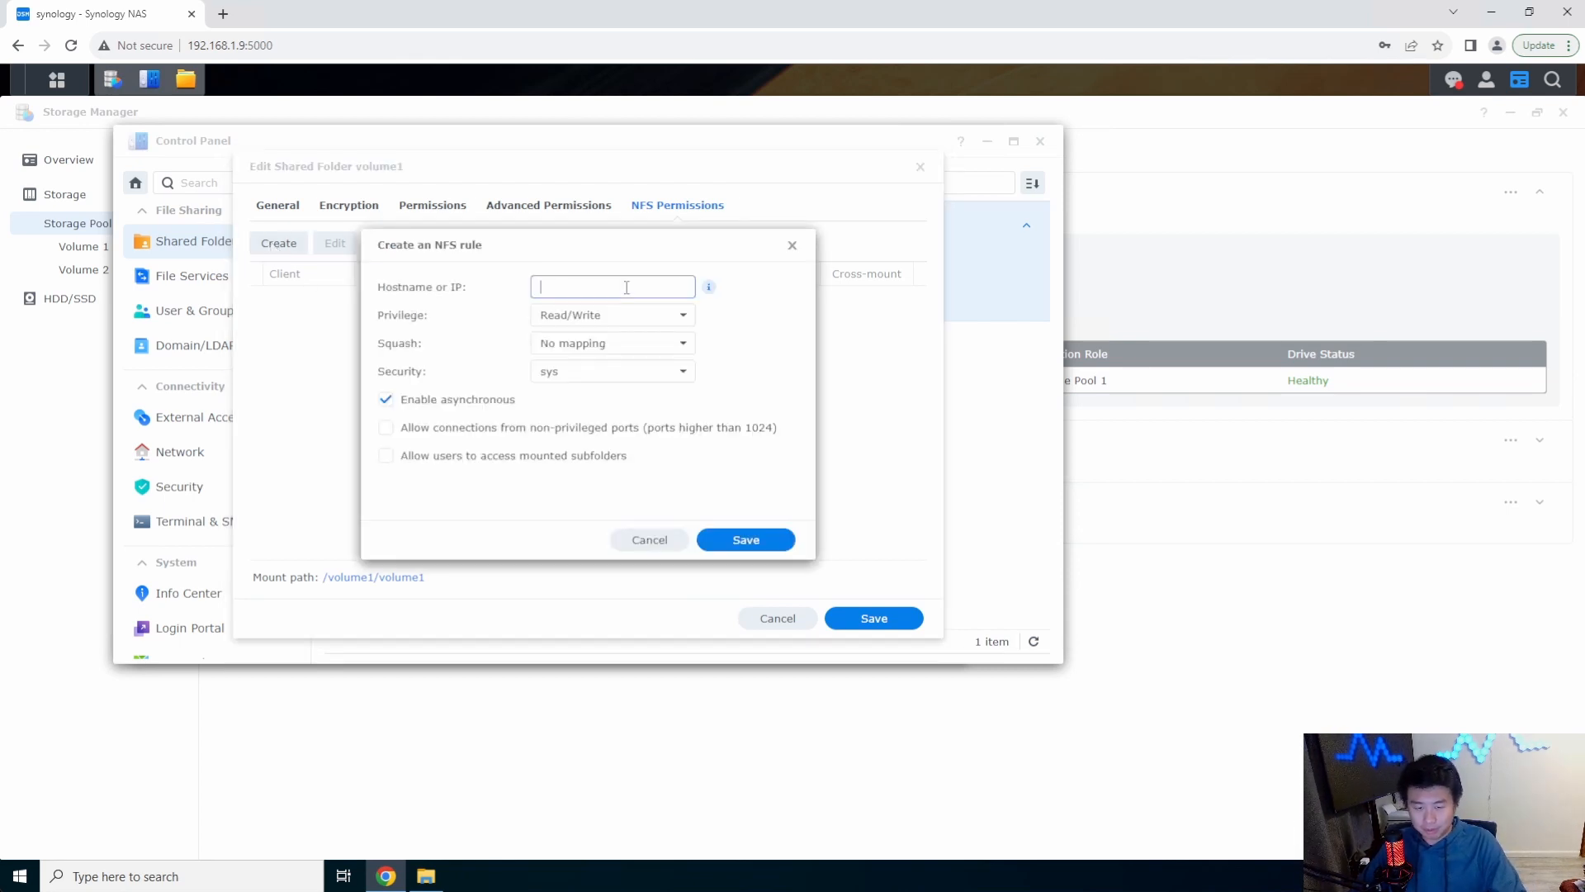
pyautogui.write('192.168.1.0/24')
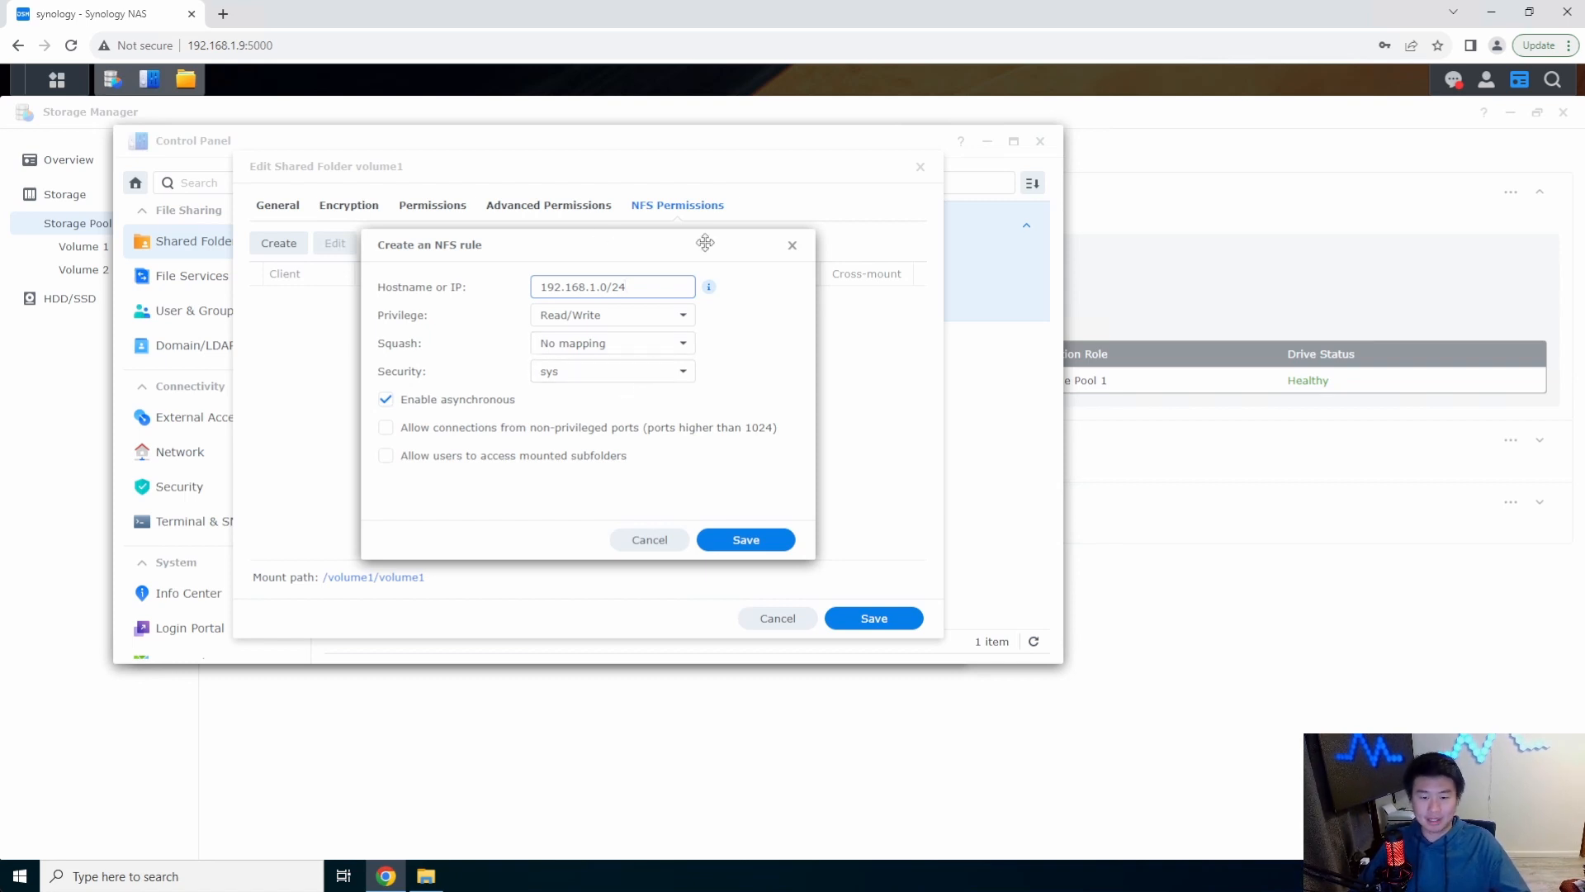
pyautogui.moveTo(630, 289); pyautogui.dragTo(479, 289)
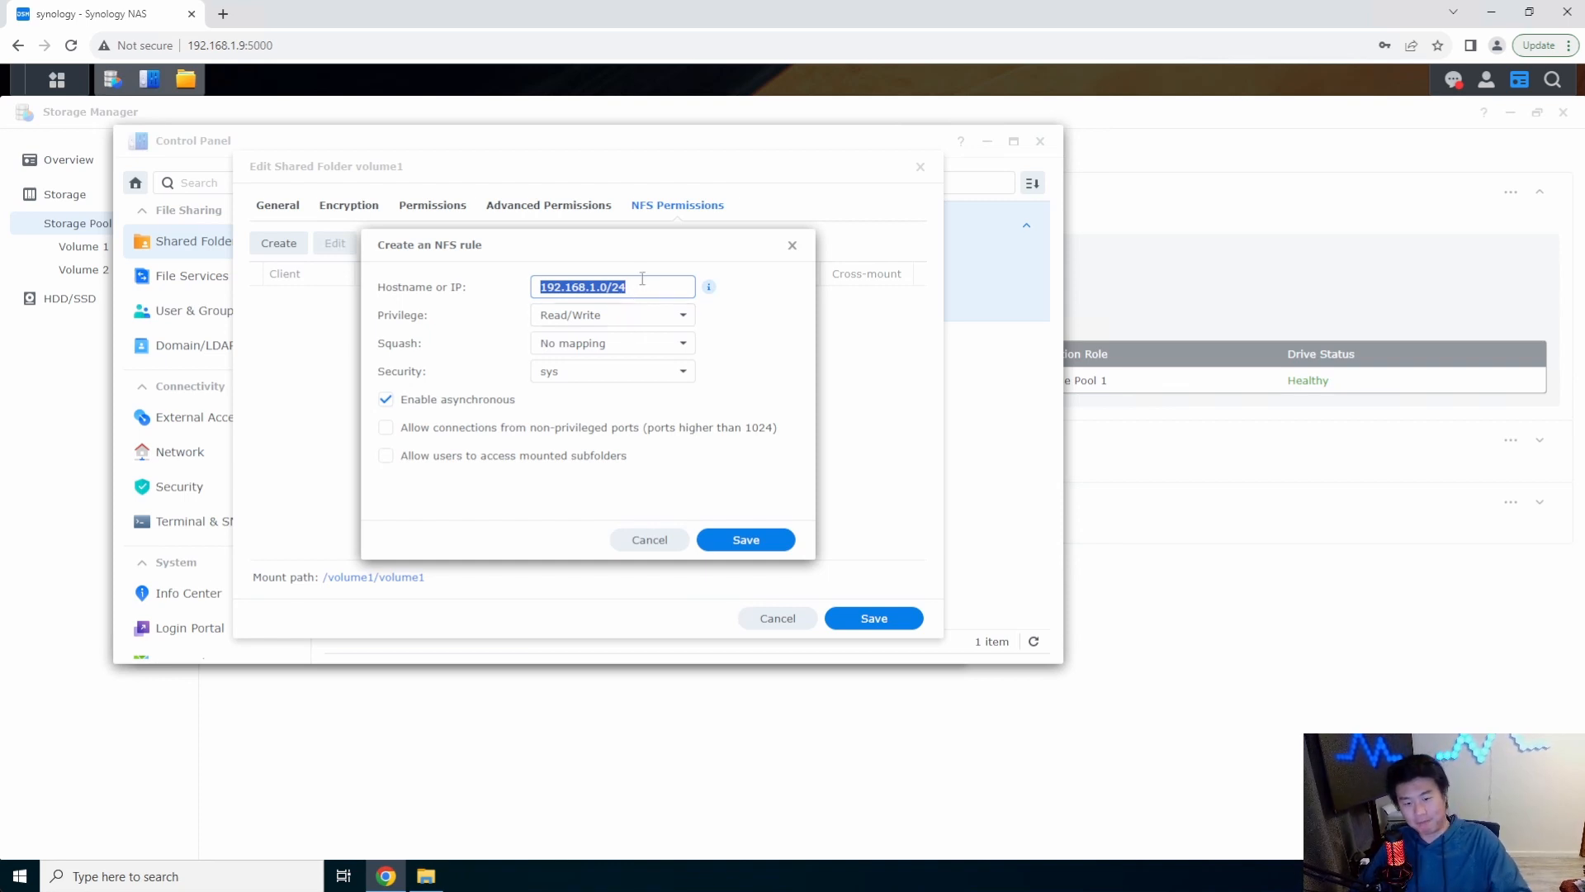
pyautogui.click(746, 539)
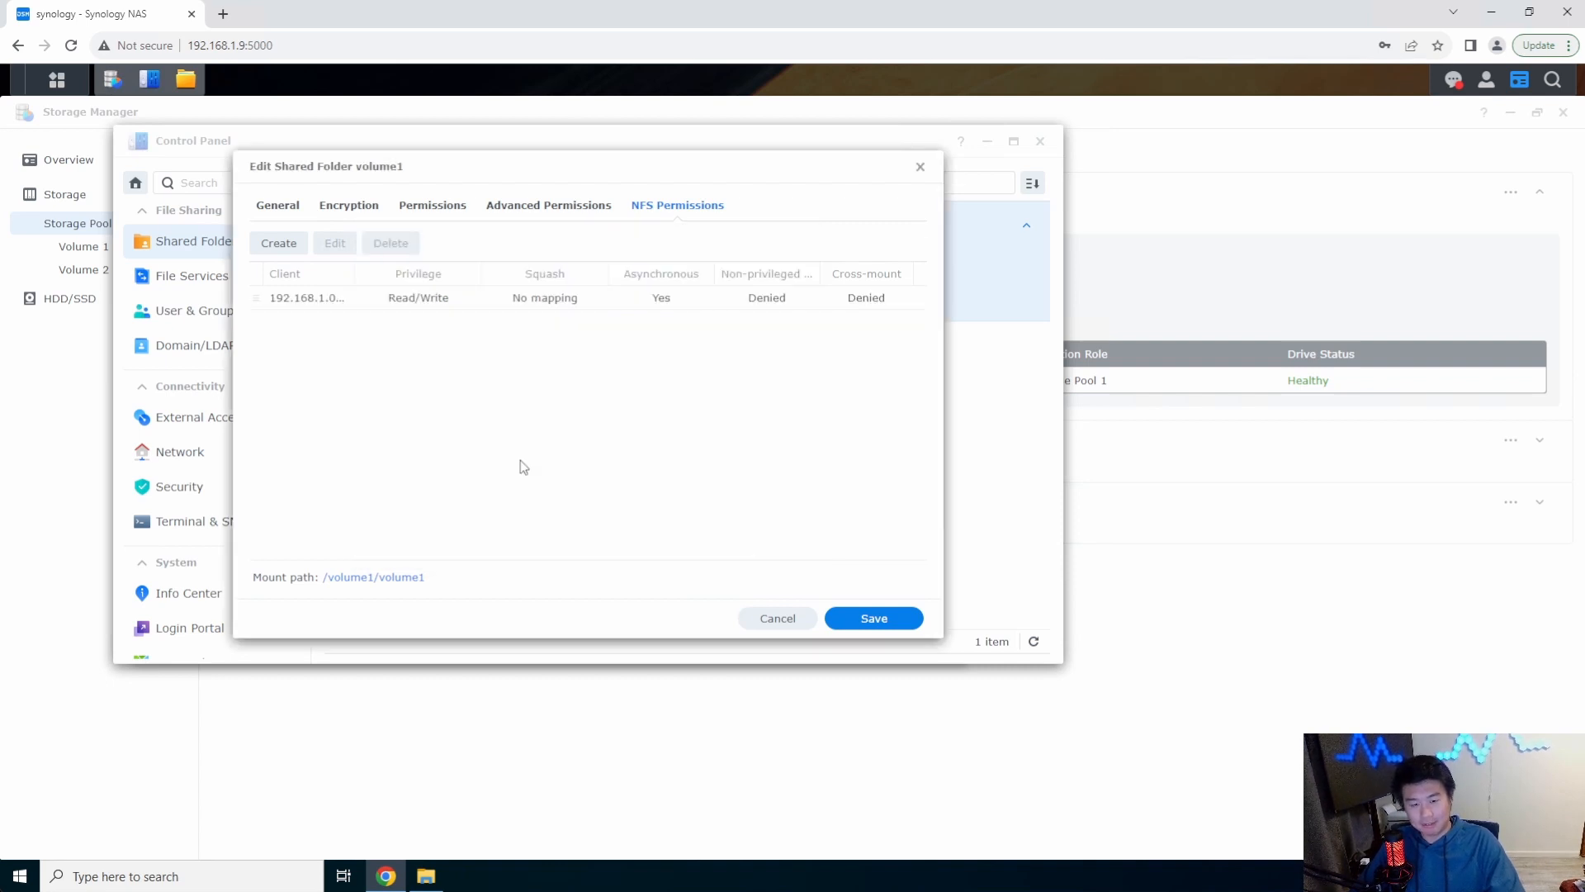
pyautogui.click(882, 624)
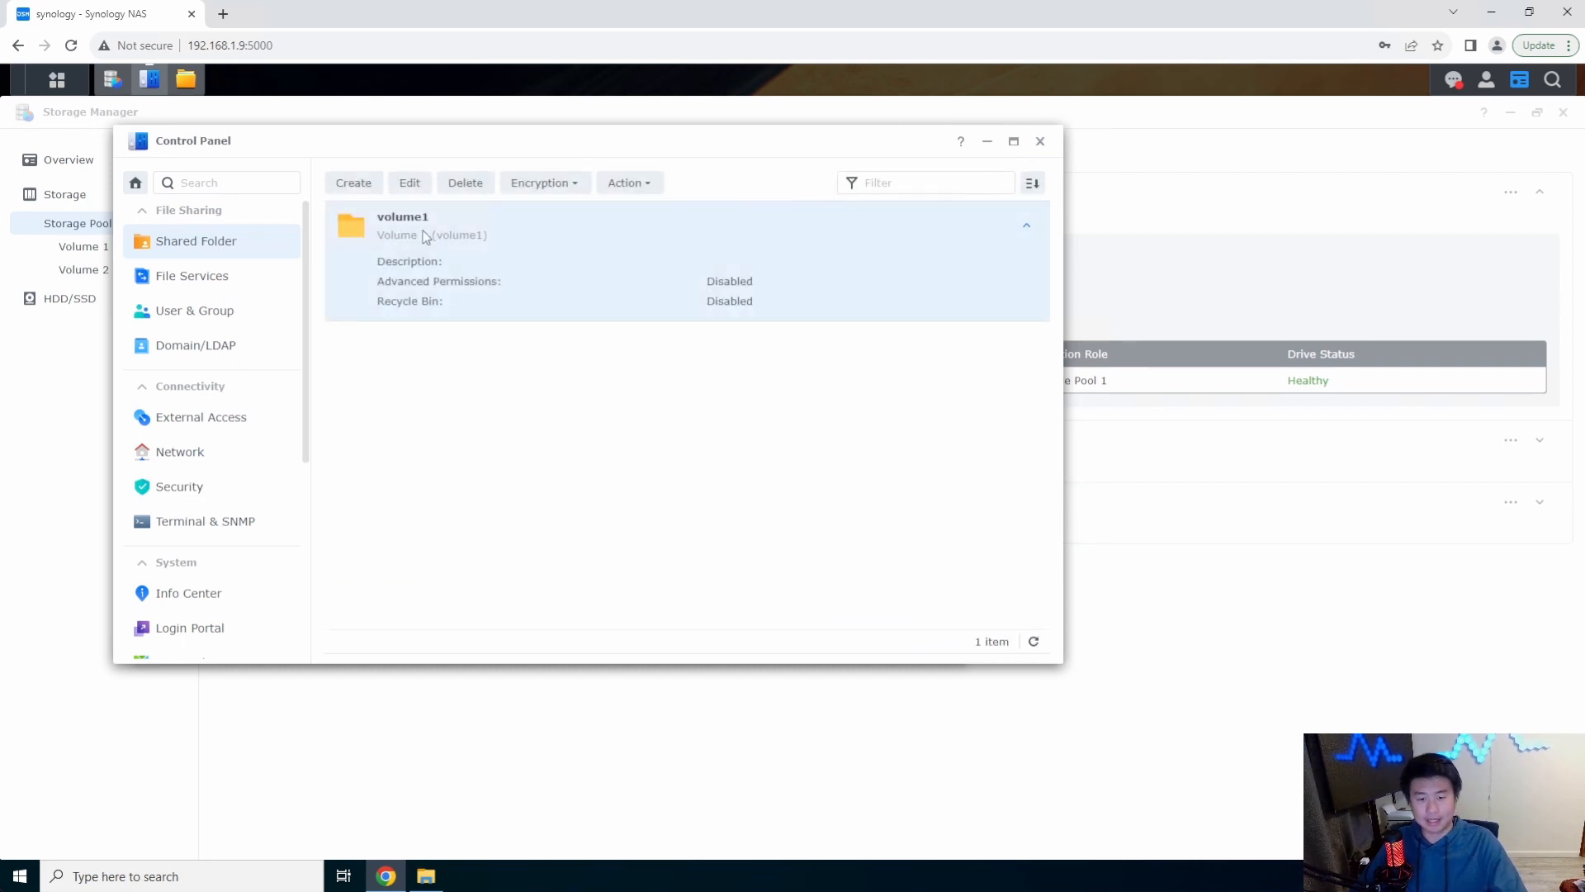
# Reopen the NFS permissions of the volume1 shared folder to check the rule and the mount path
pyautogui.click(409, 183)
pyautogui.click(679, 208)
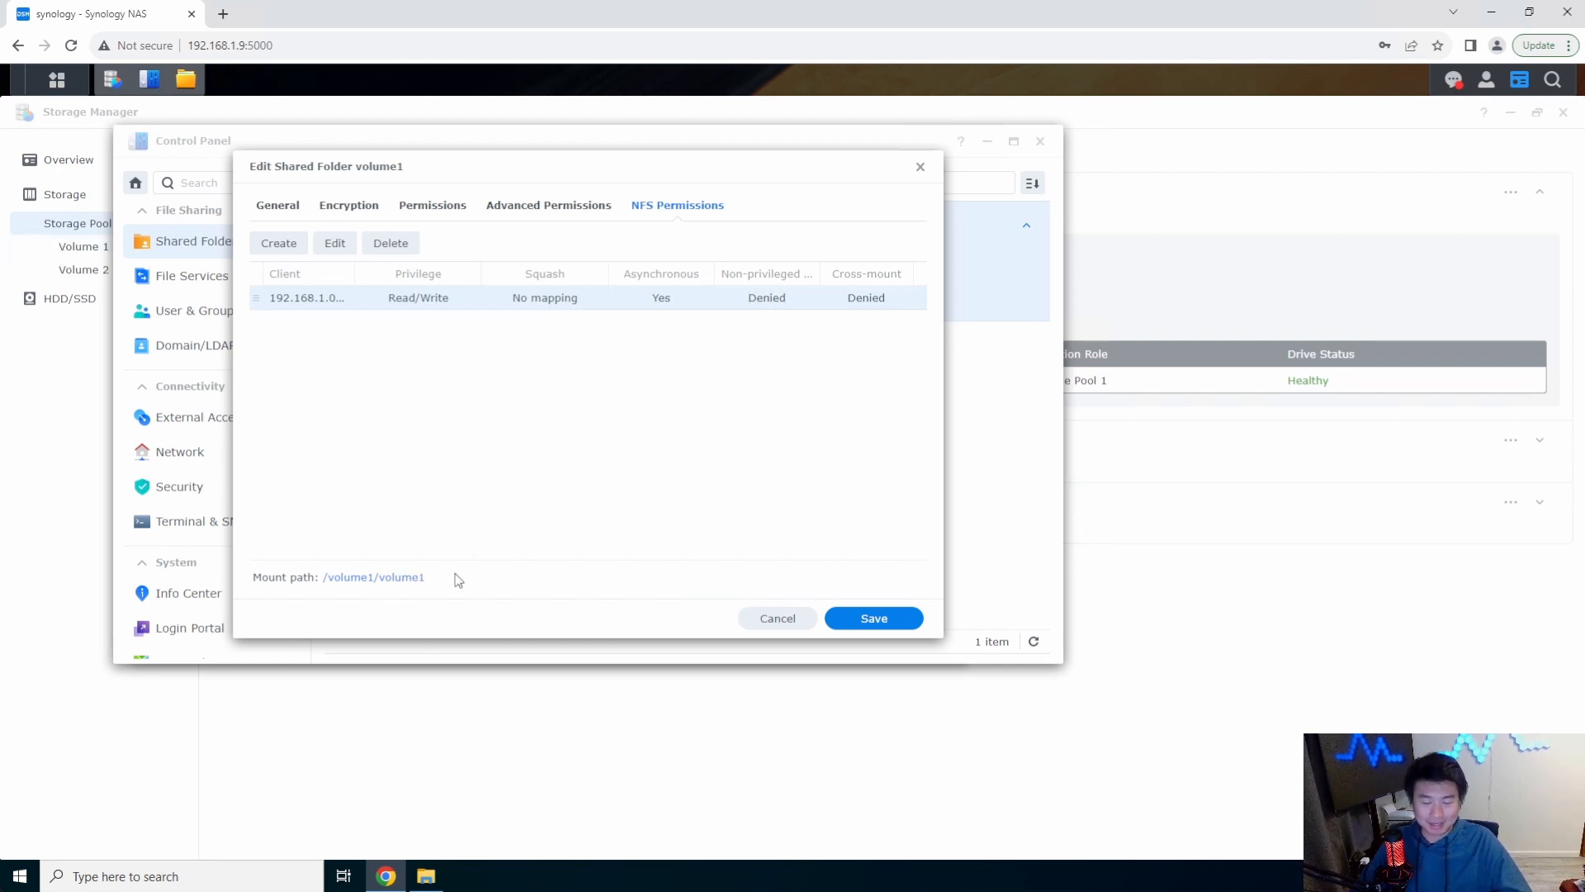
# Switch to Command Prompt and connect over SSH to sftp.dragon.local as root, entering the account password
pyautogui.click(20, 875)
pyautogui.write('cmd')
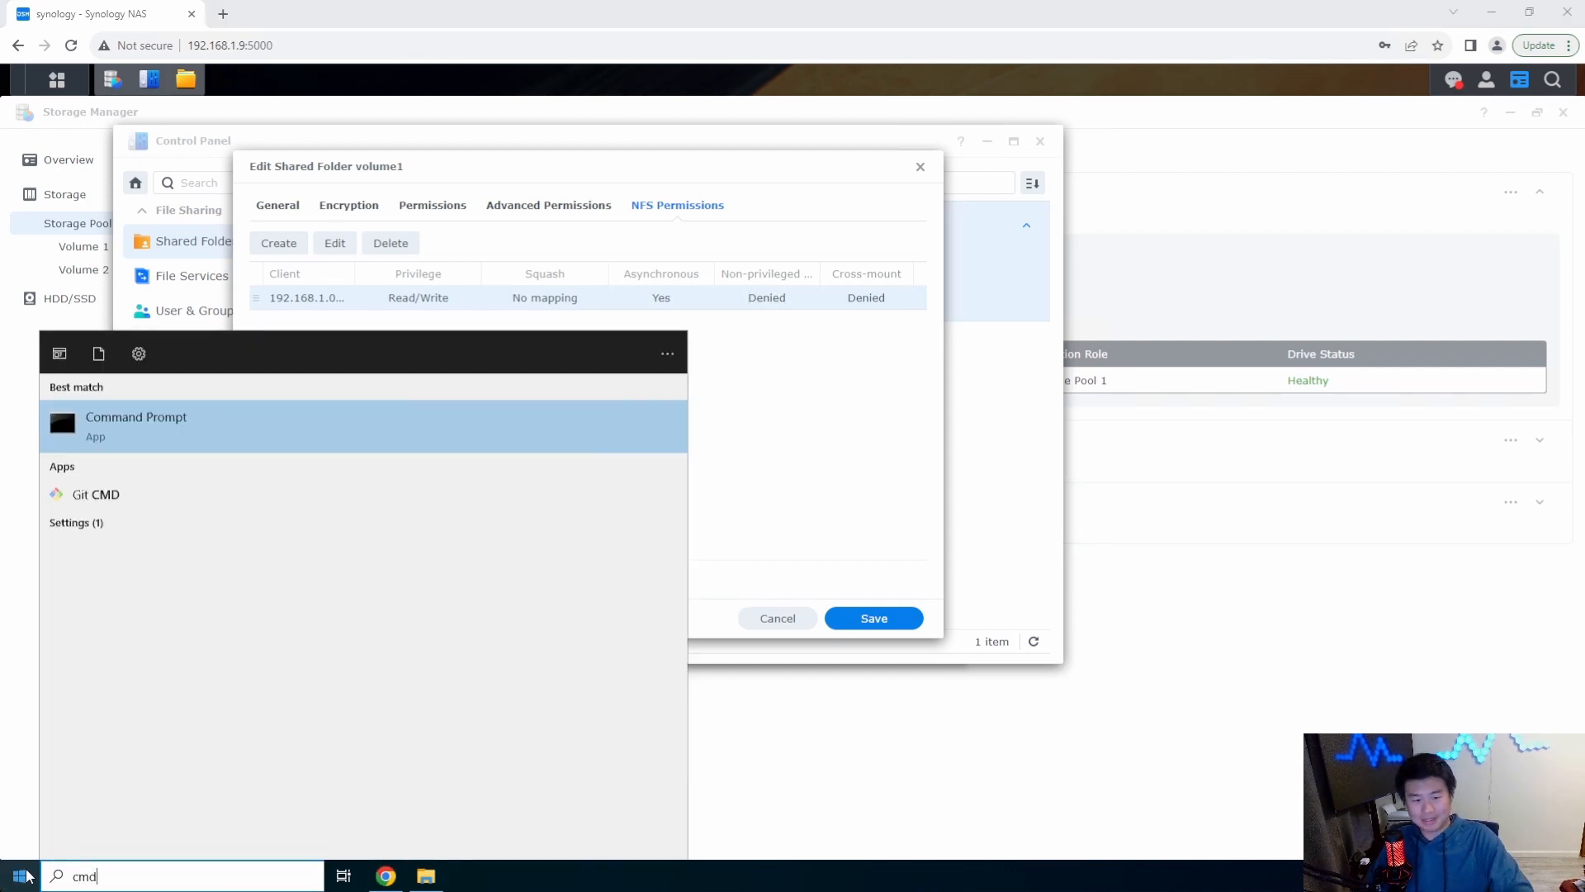
pyautogui.press('Return')
pyautogui.write('ssh ro')
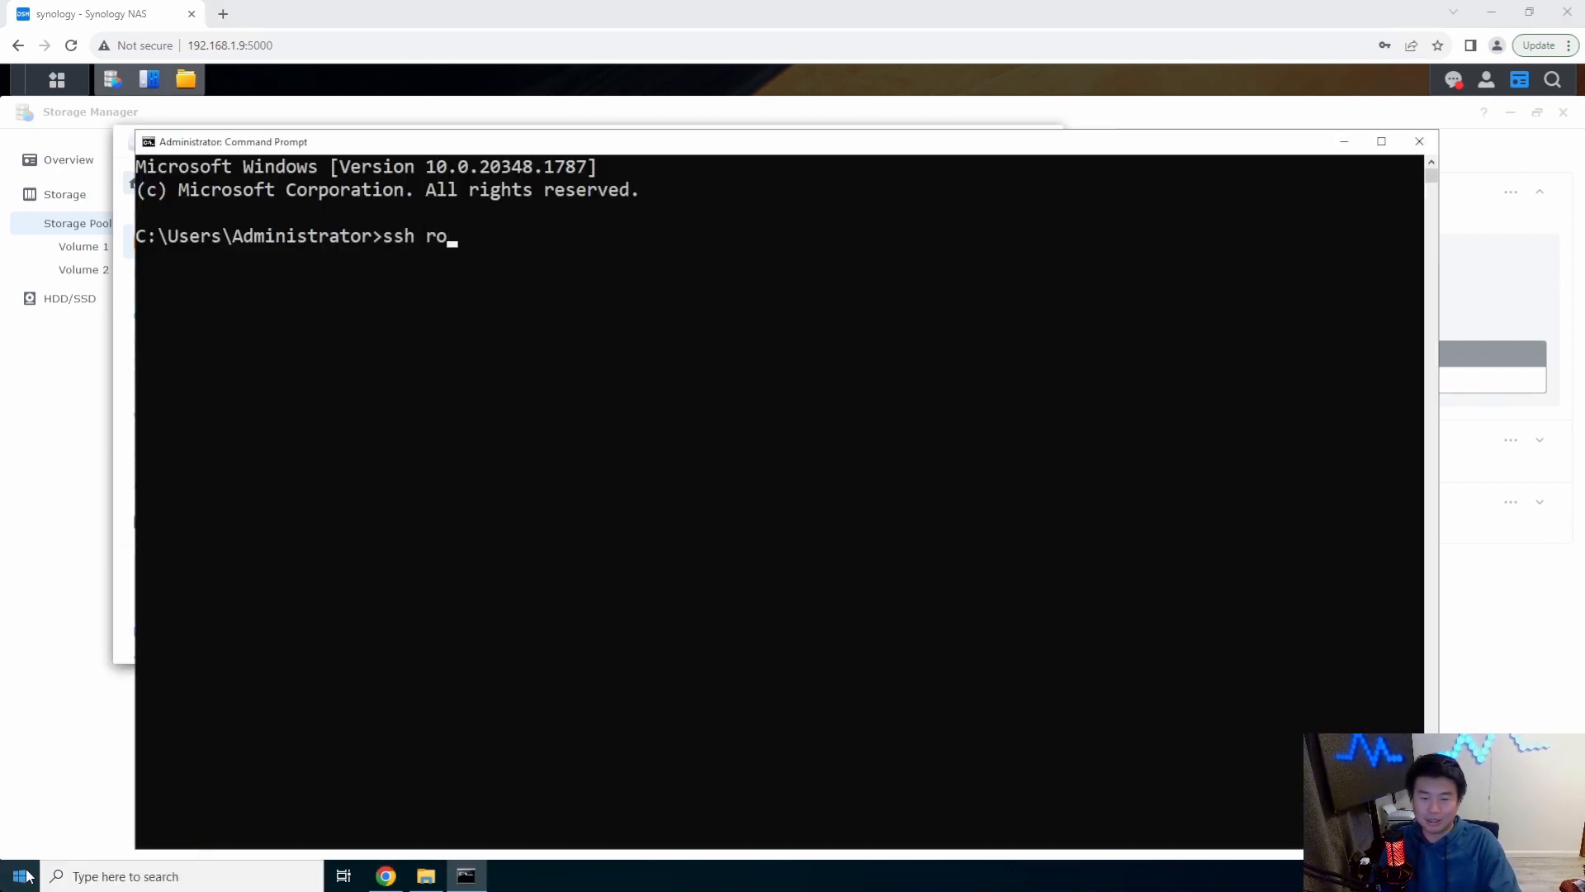
pyautogui.write('ot@sftp.dragon.local')
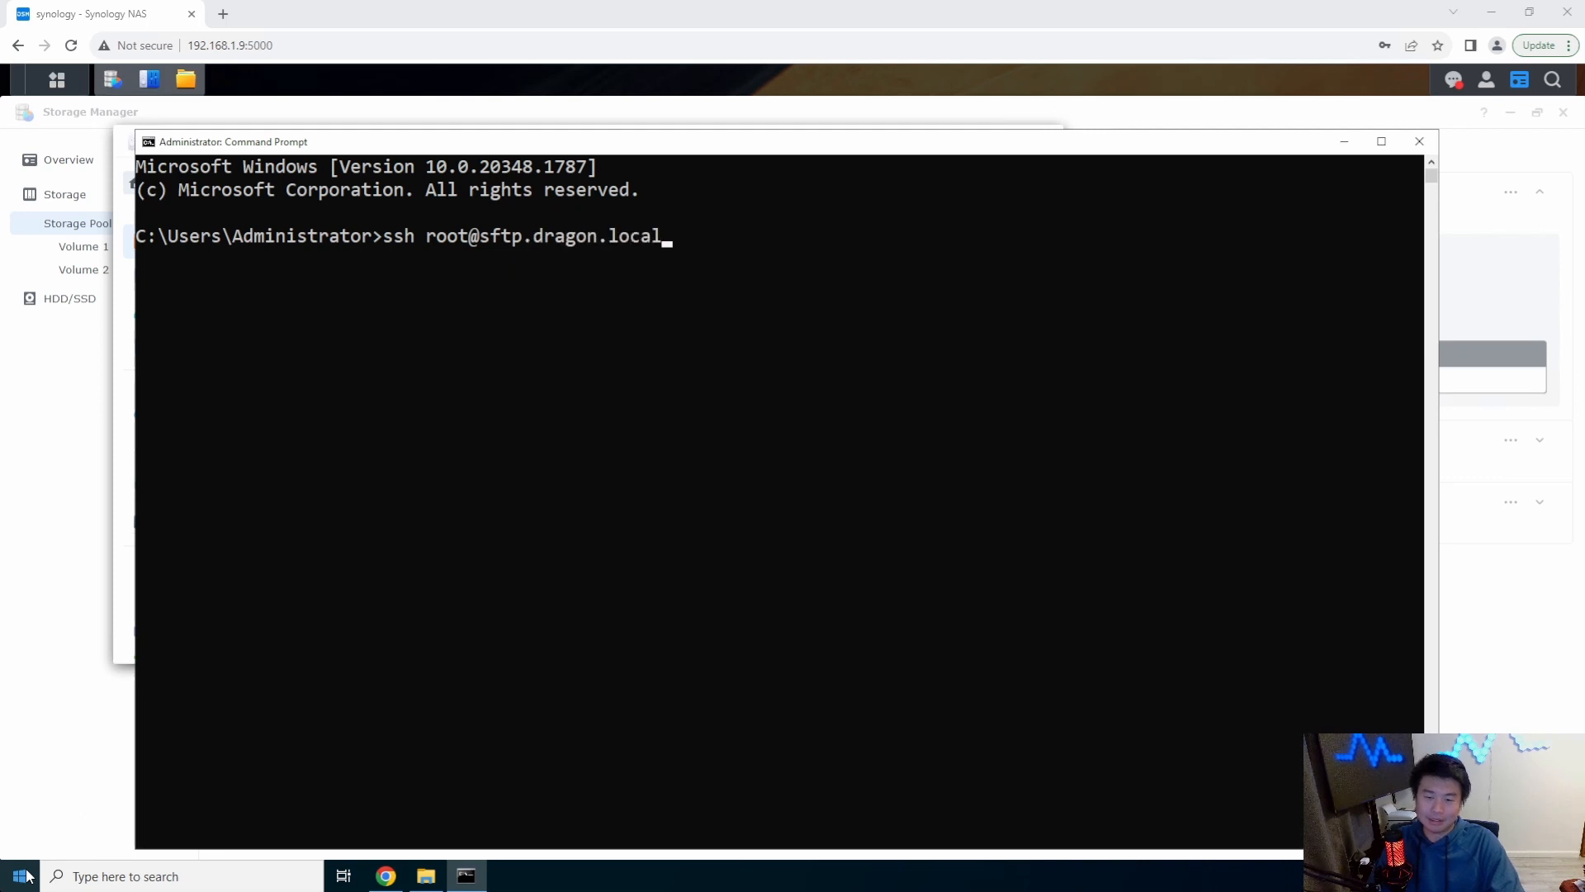
pyautogui.press('Return')
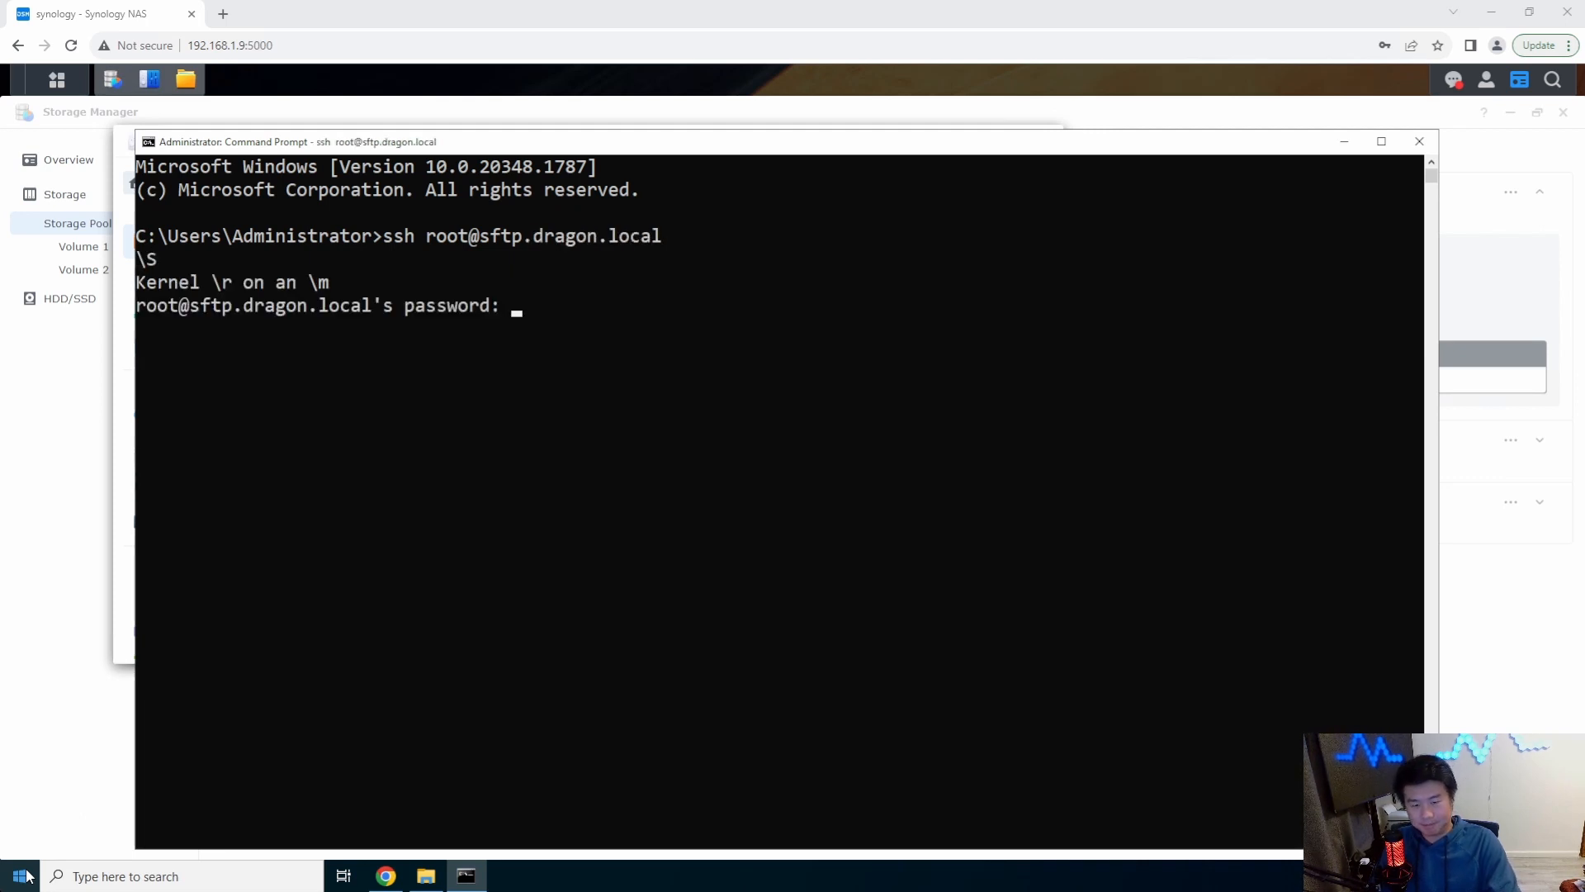
pyautogui.press('Return')
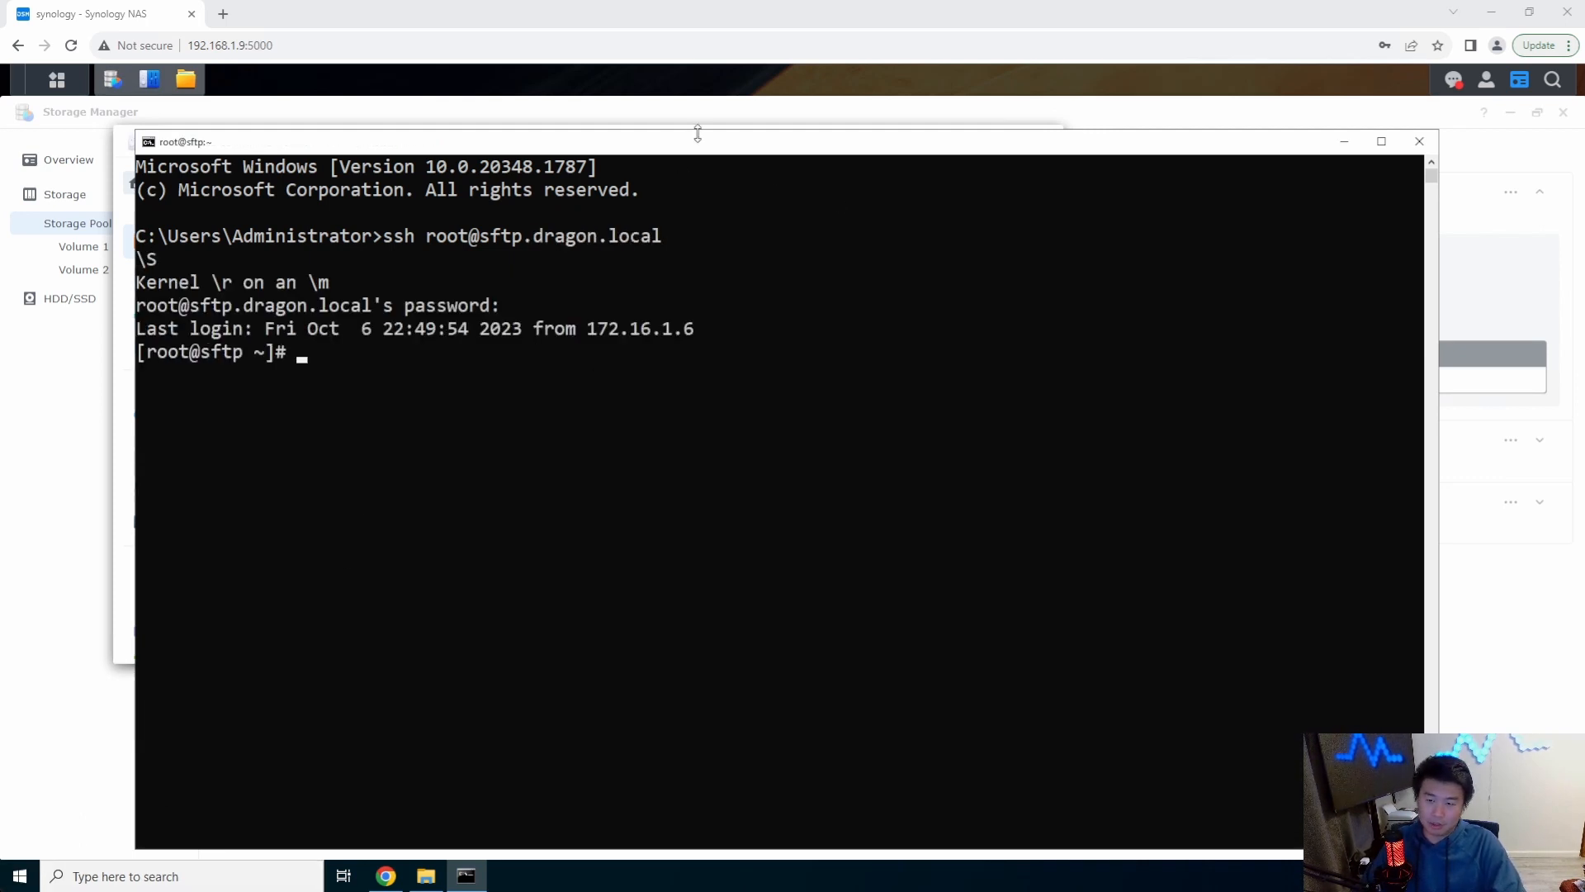
# Create the directory /mnt/volume1 on the Linux host as a mount point
pyautogui.moveTo(702, 142); pyautogui.dragTo(721, 86)
pyautogui.write('mkd')
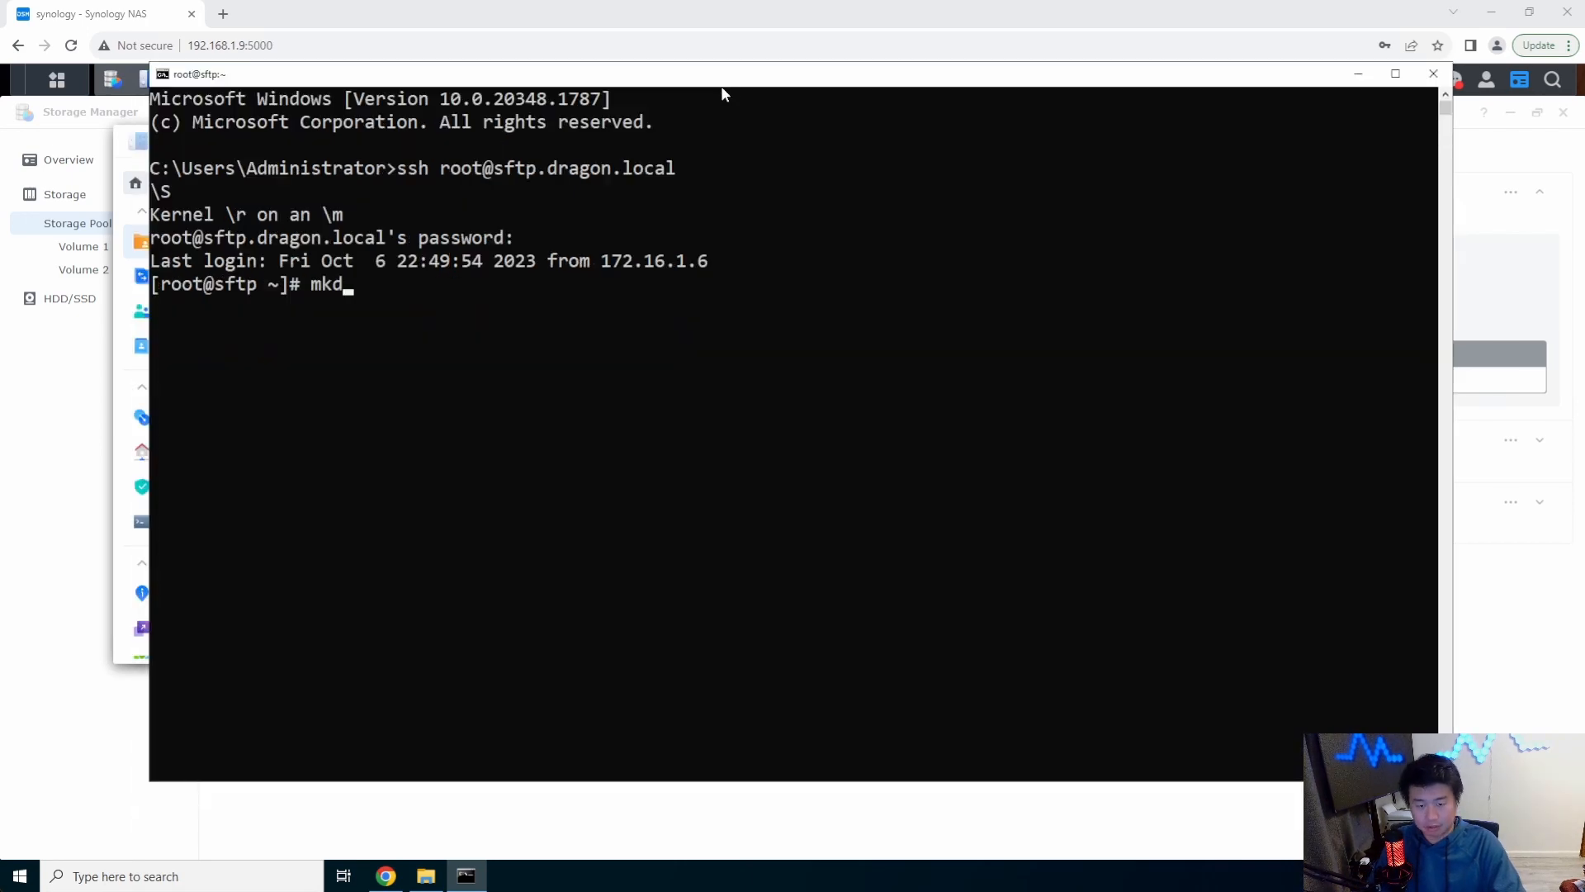
pyautogui.write('ir /mnt/volume1')
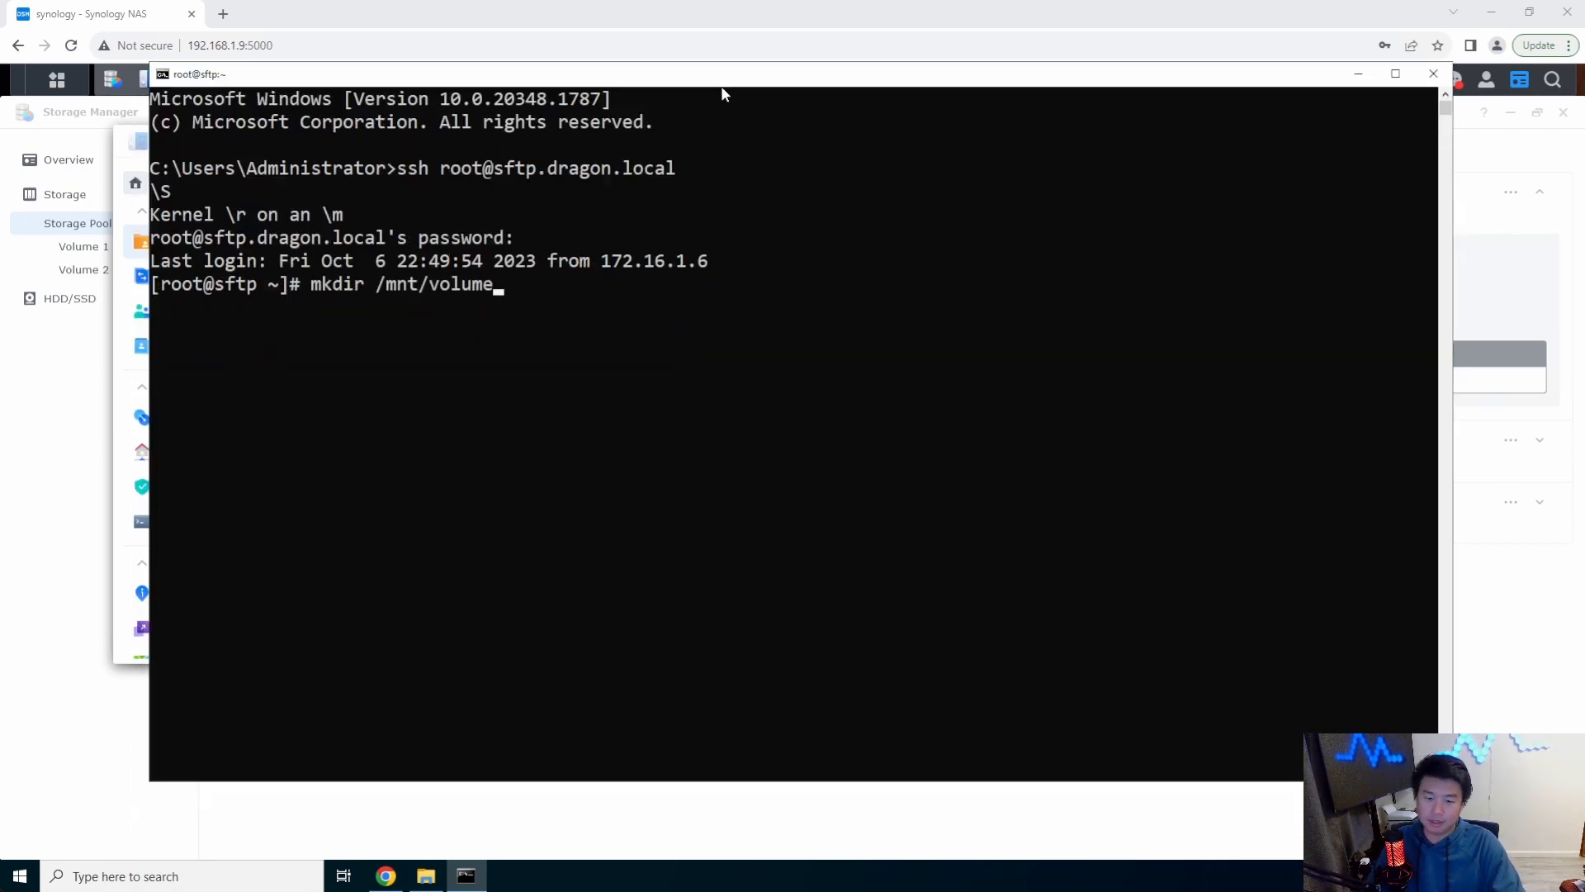
pyautogui.press('Return')
# Mount the NFS export 192.168.1.9:/volume1/volume1 at /mnt/volume1 with mount -t nfs
pyautogui.write('m')
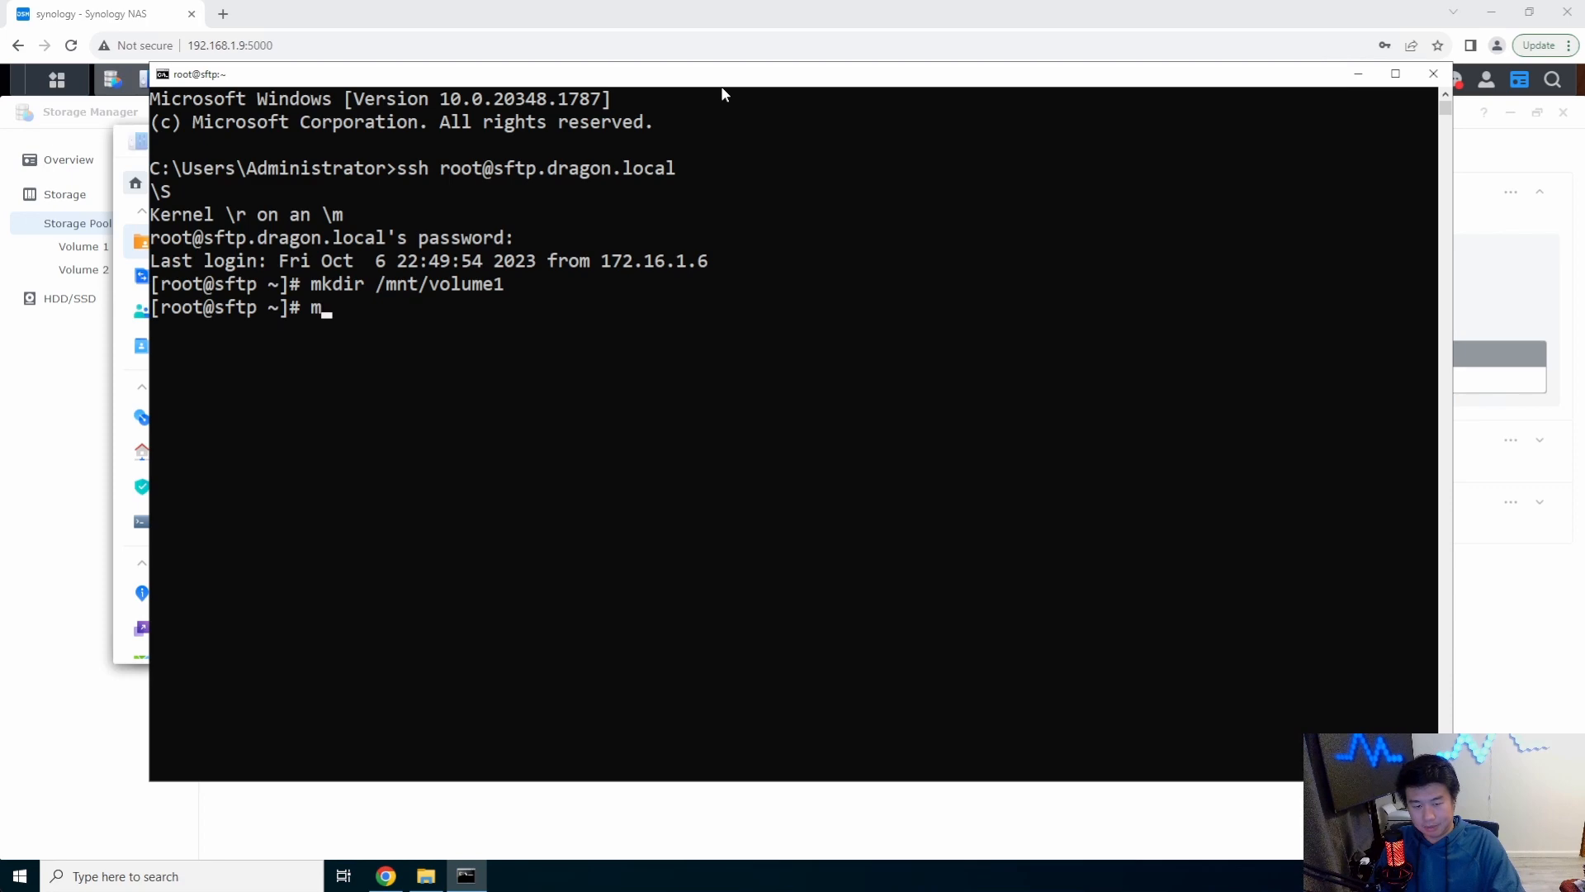
pyautogui.write('ount -t nfs 192.168.1.9')
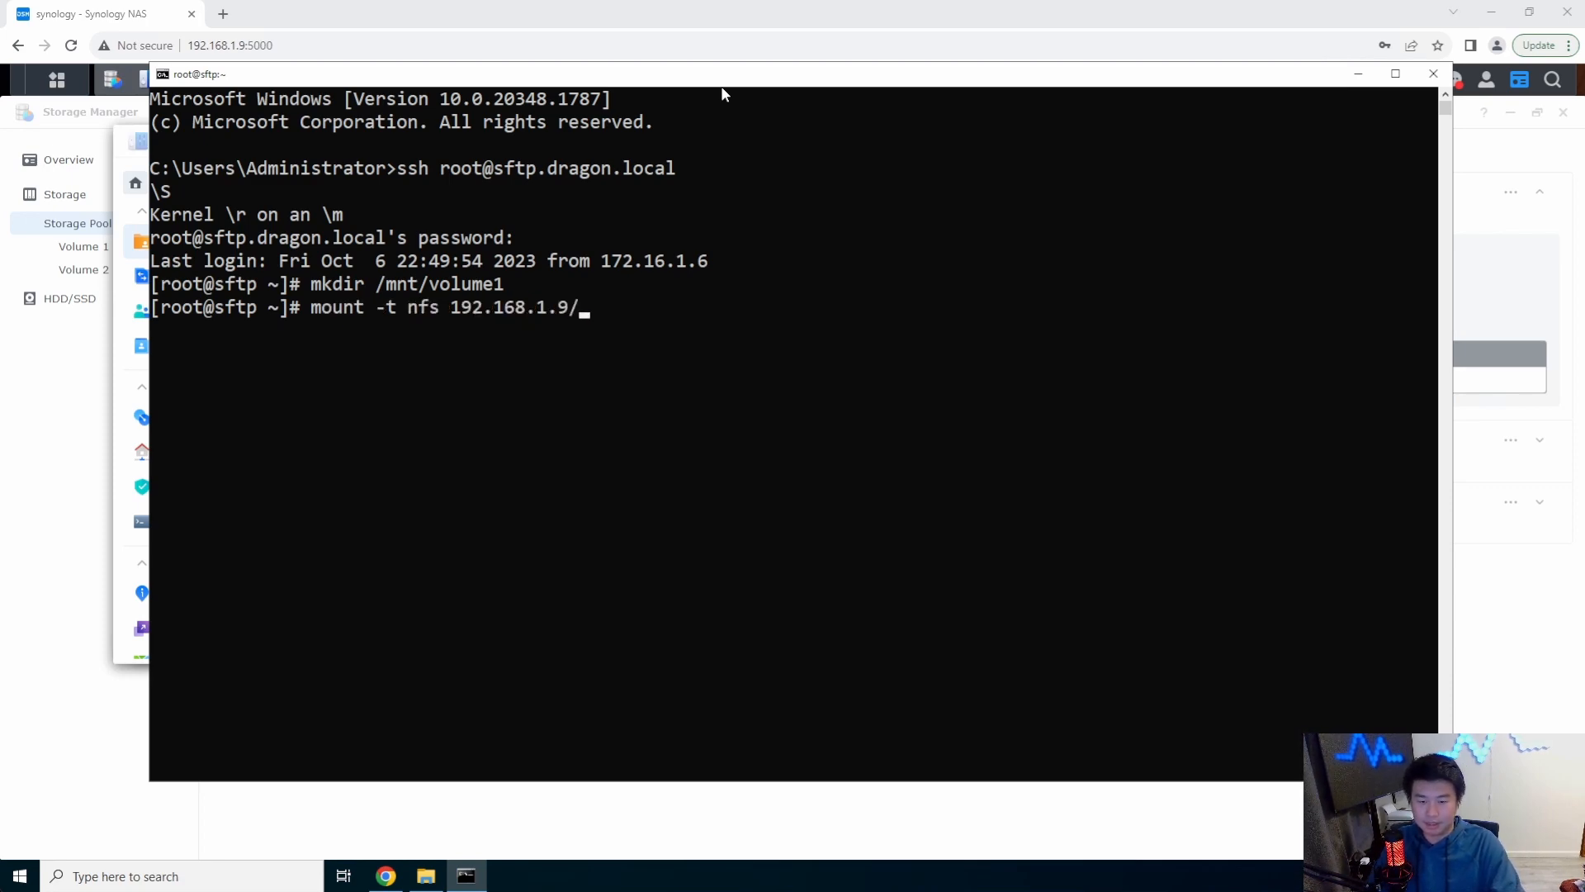
pyautogui.write(':/volume1/volume1')
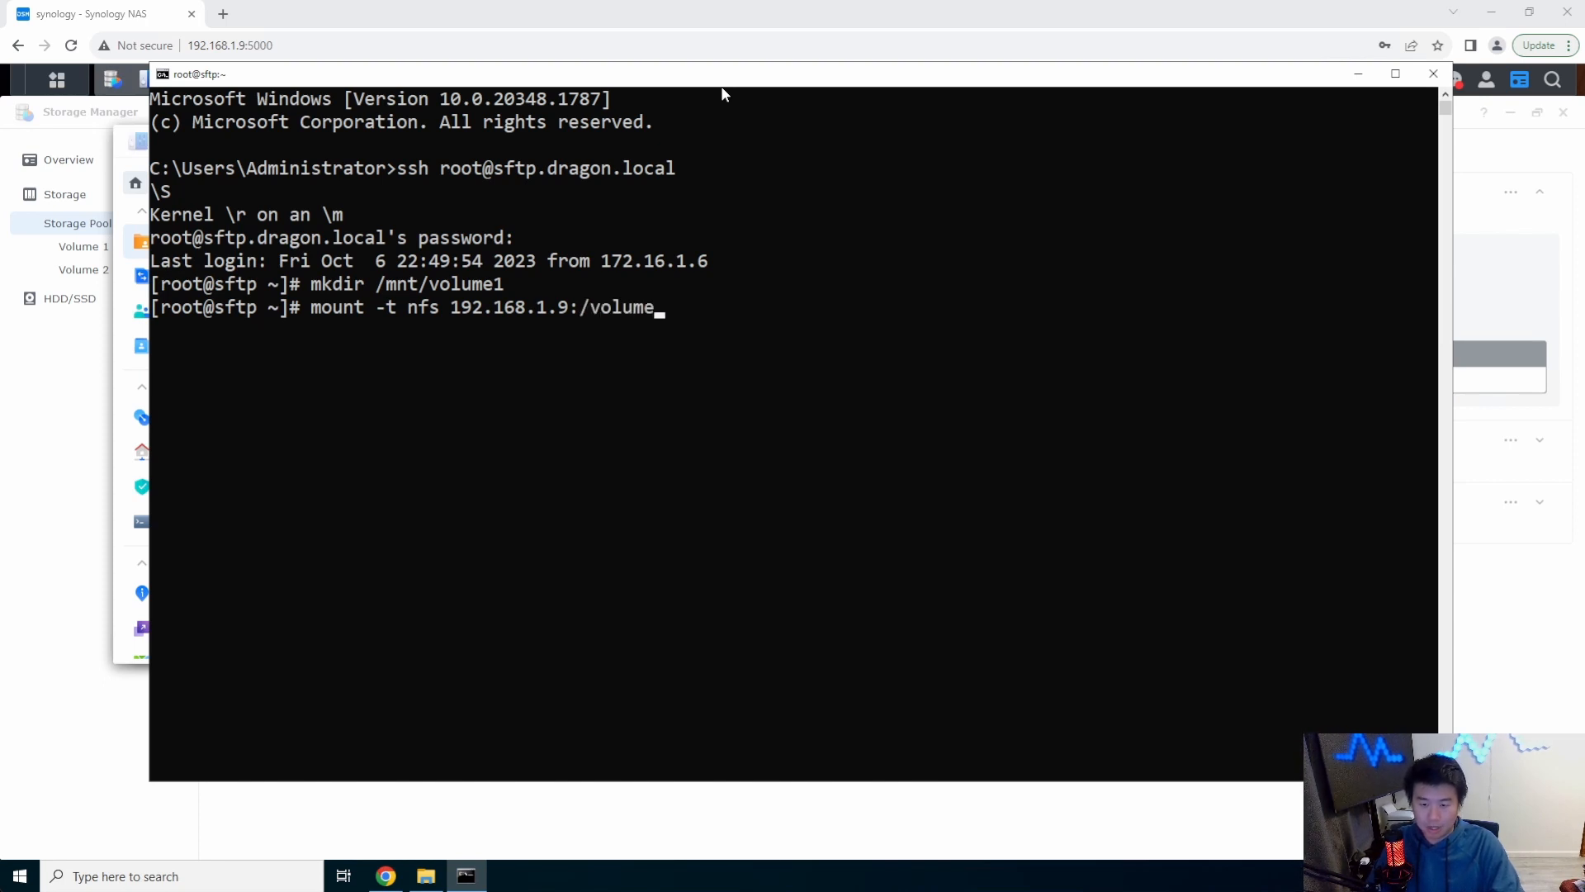
pyautogui.moveTo(691, 87); pyautogui.dragTo(989, 64)
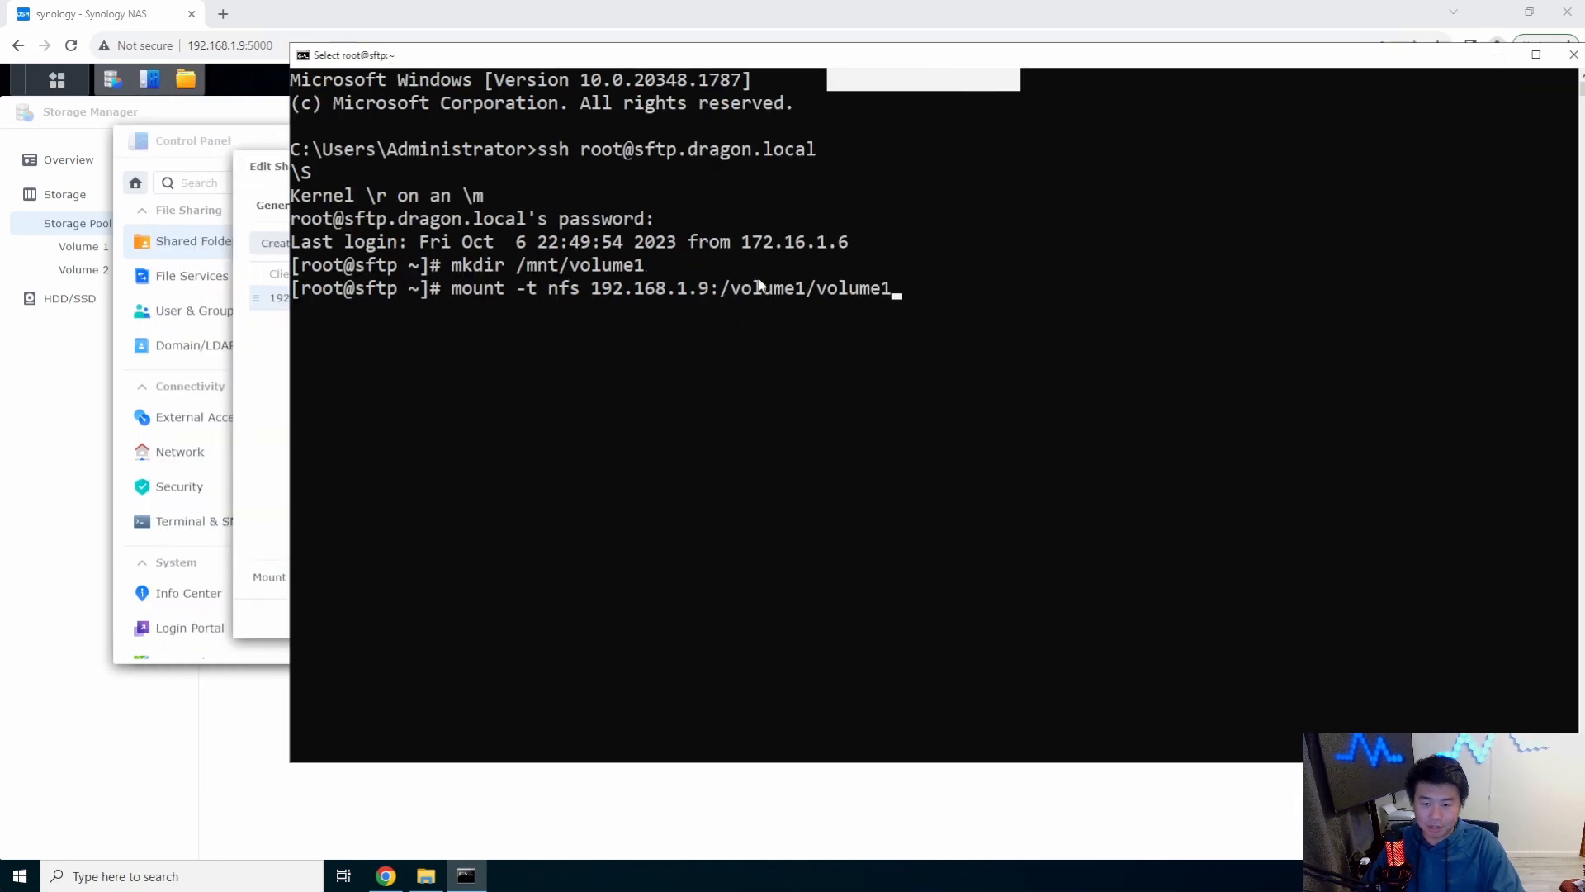
pyautogui.click(272, 572)
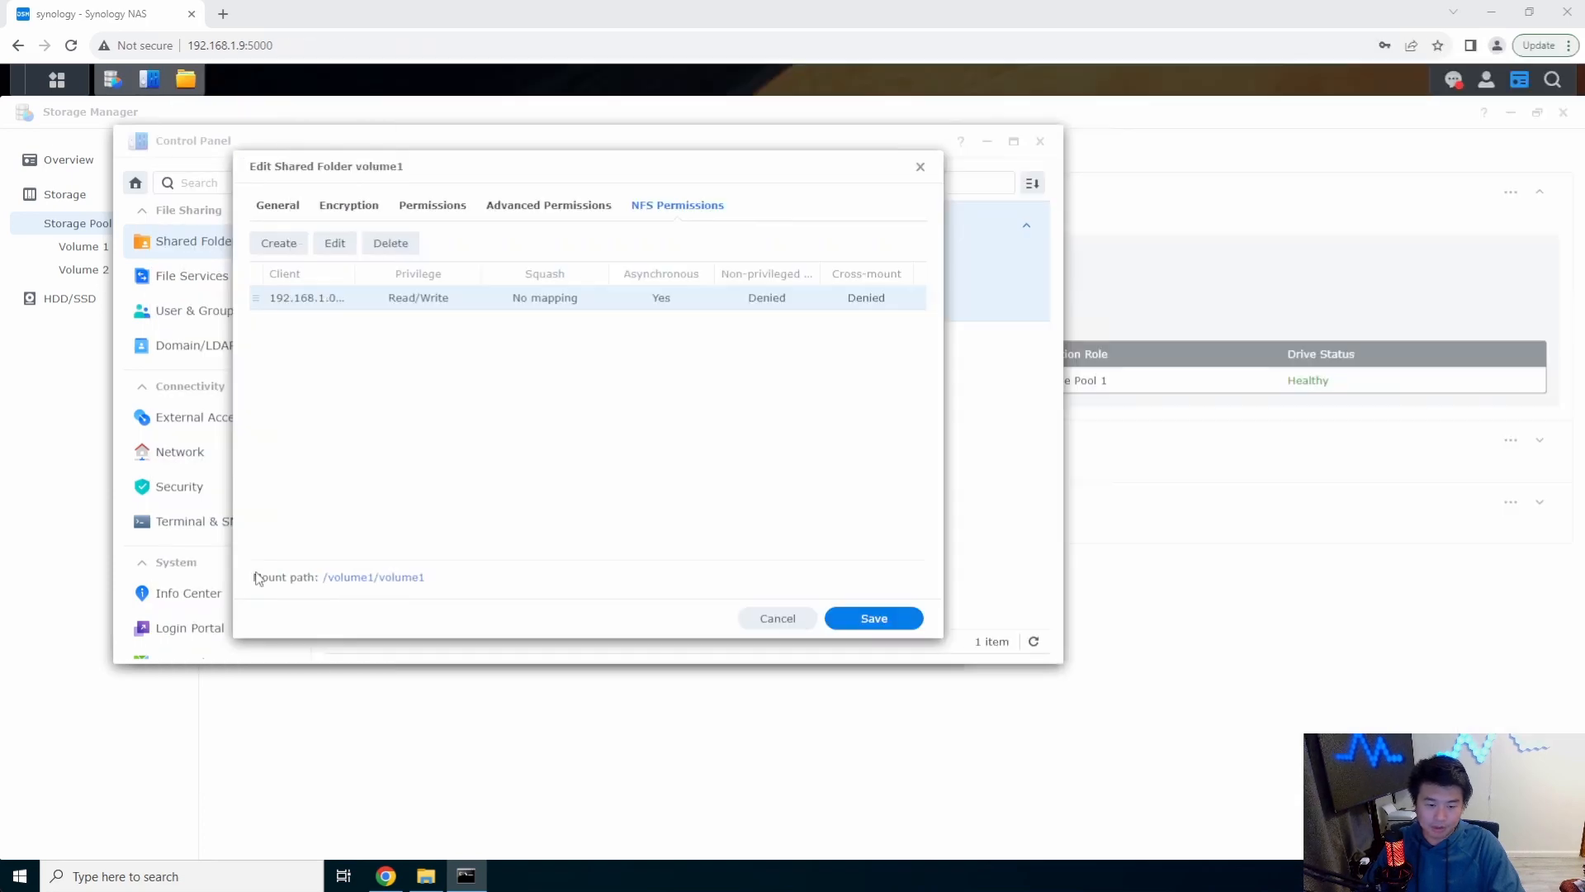
pyautogui.click(469, 880)
pyautogui.write('/mnt/volume1')
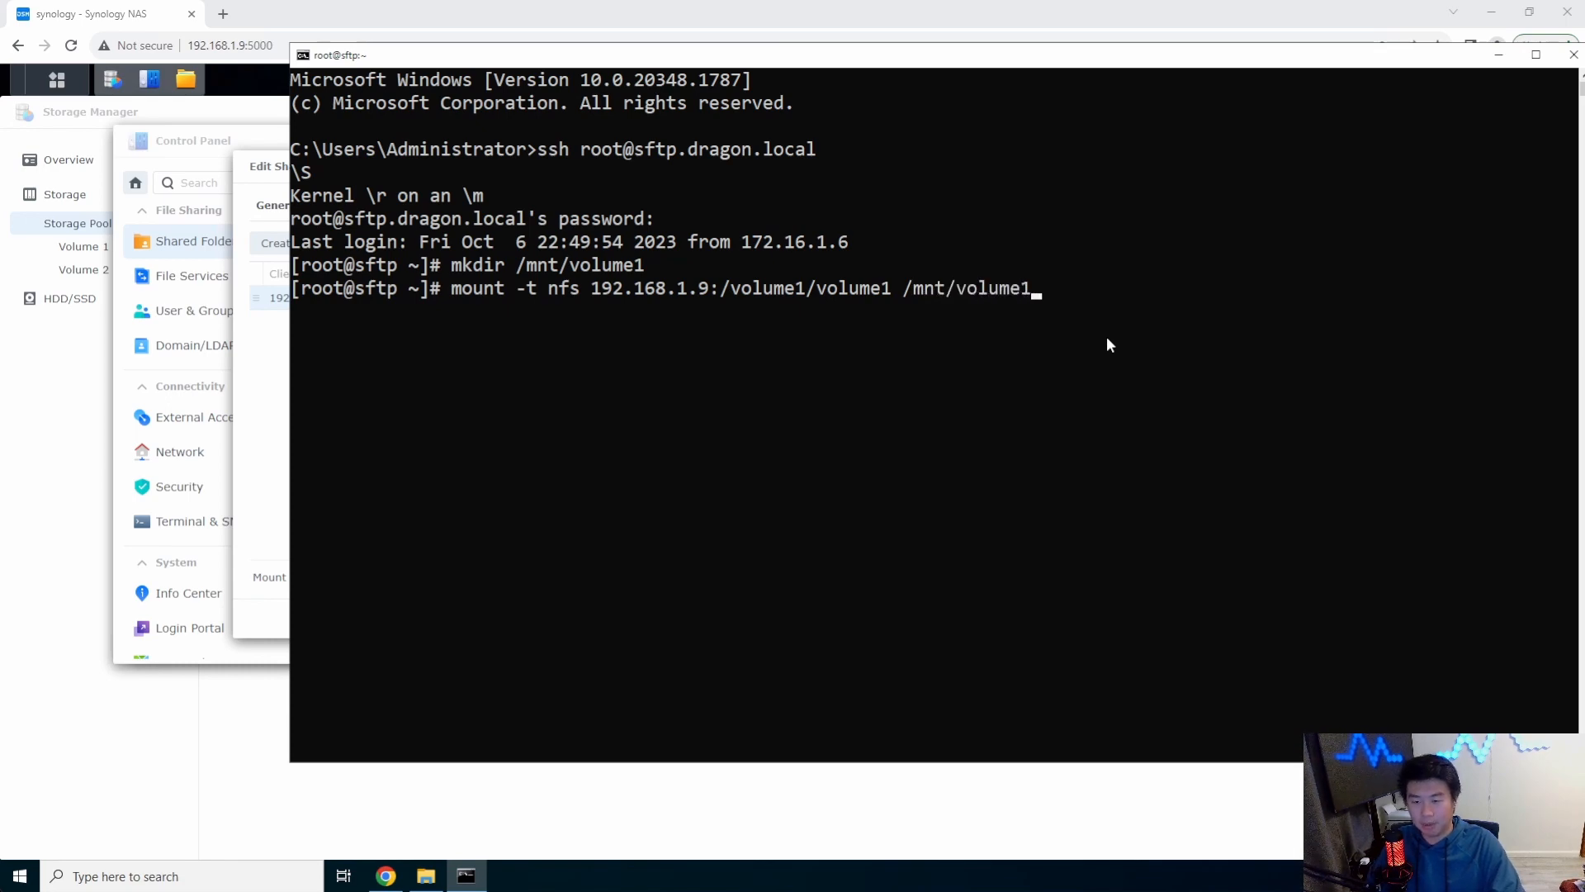
pyautogui.press('Return')
# Change to the /mnt/volume1 directory and list its files
pyautogui.write('cd /mnt/volume1')
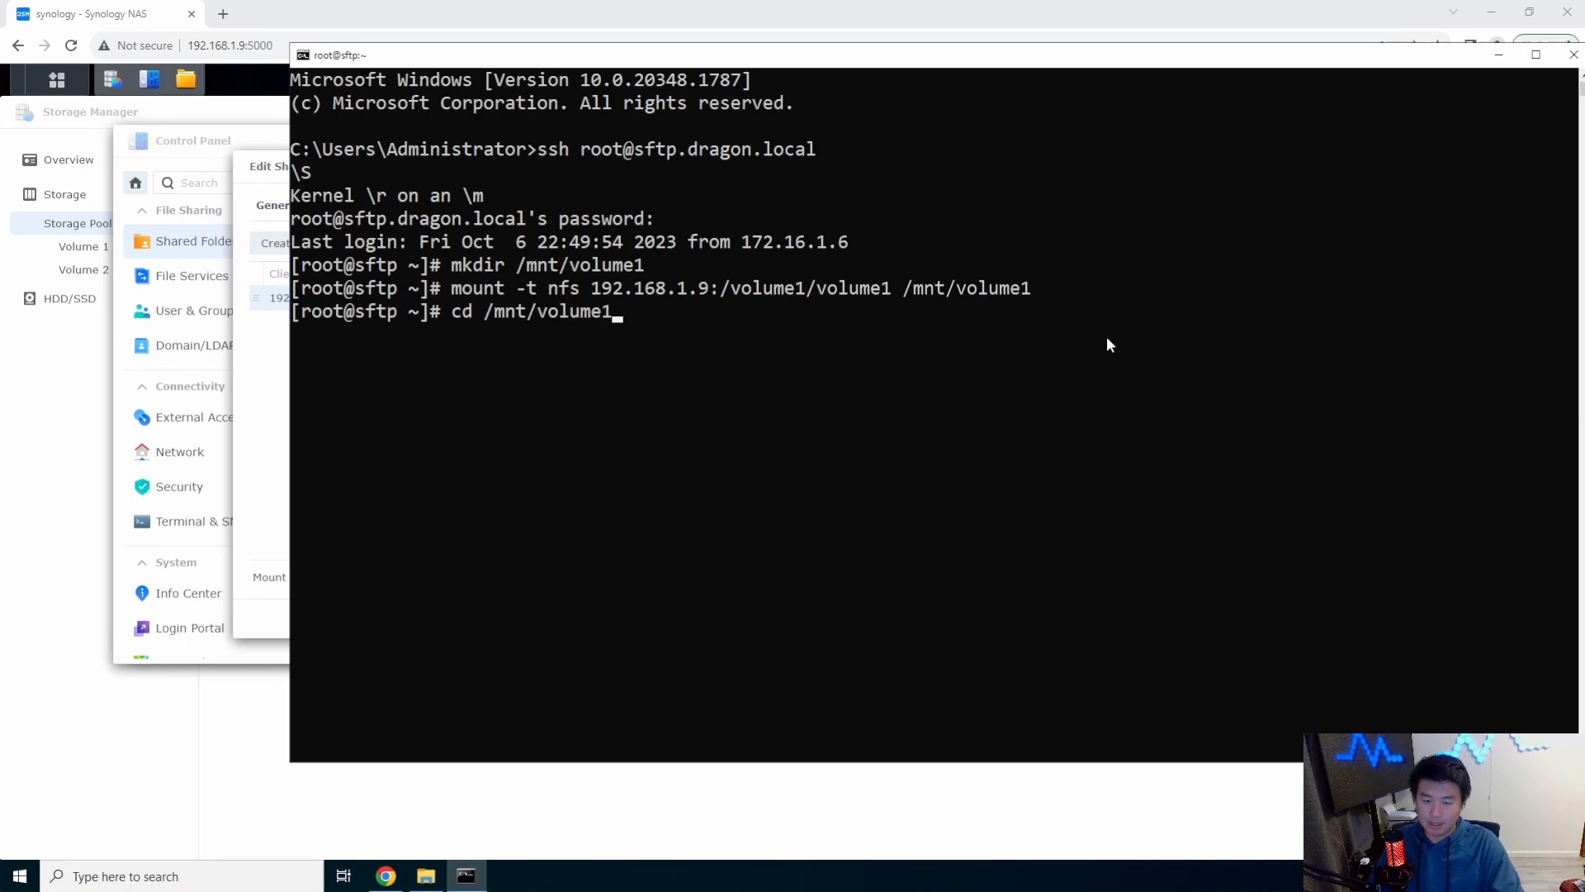
pyautogui.press('Return')
pyautogui.write('ls')
pyautogui.press('Return')
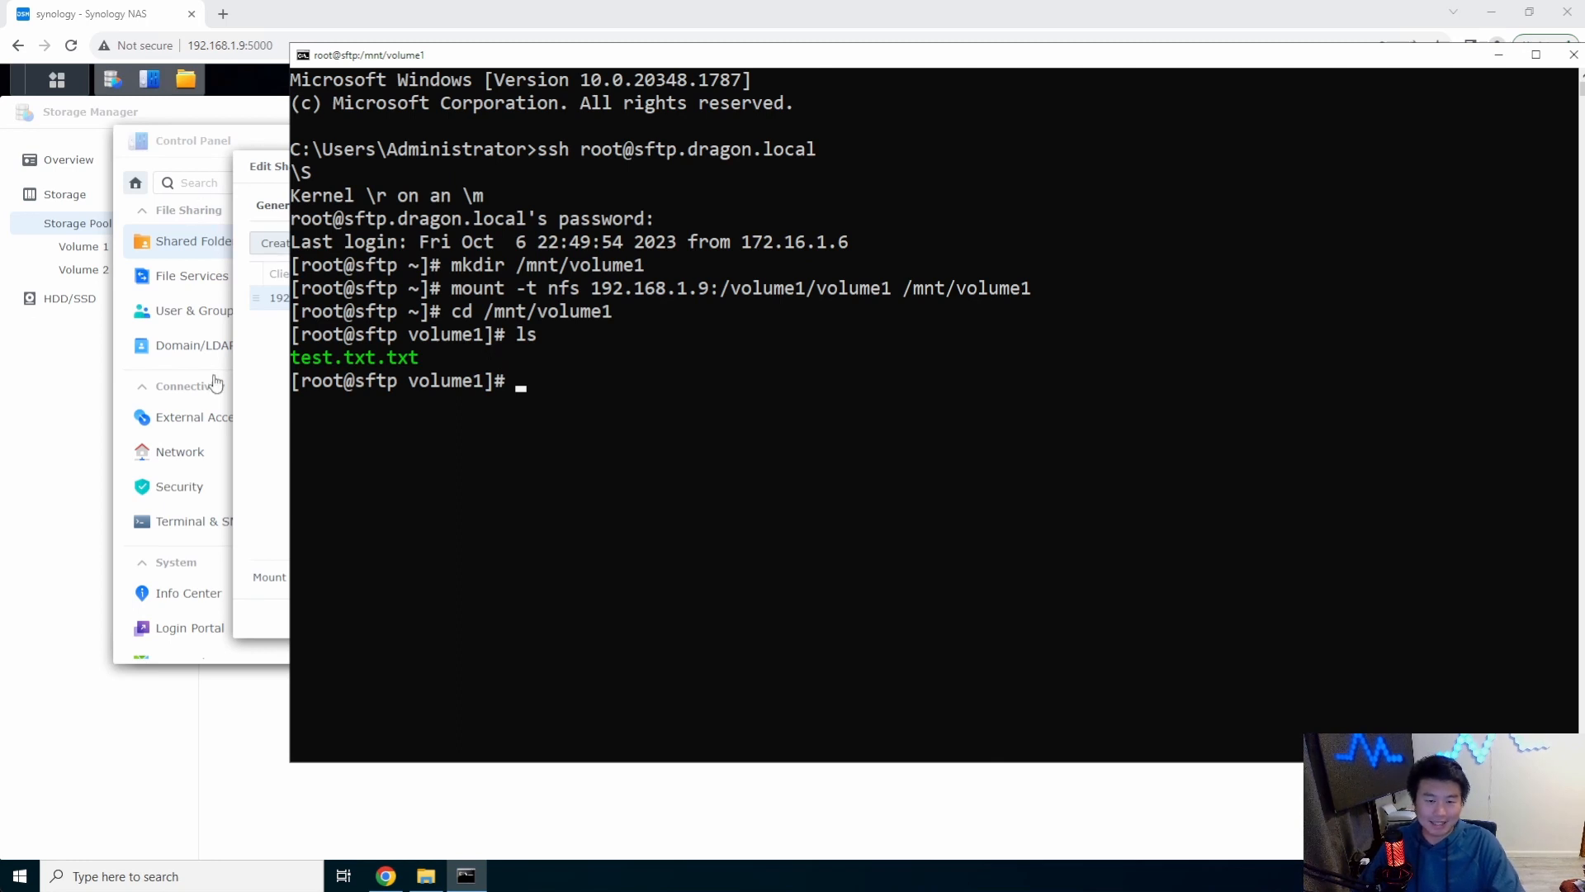
# Create an empty file named nfs_test.txt in the mounted volume1 directory using touch
pyautogui.write('tou')
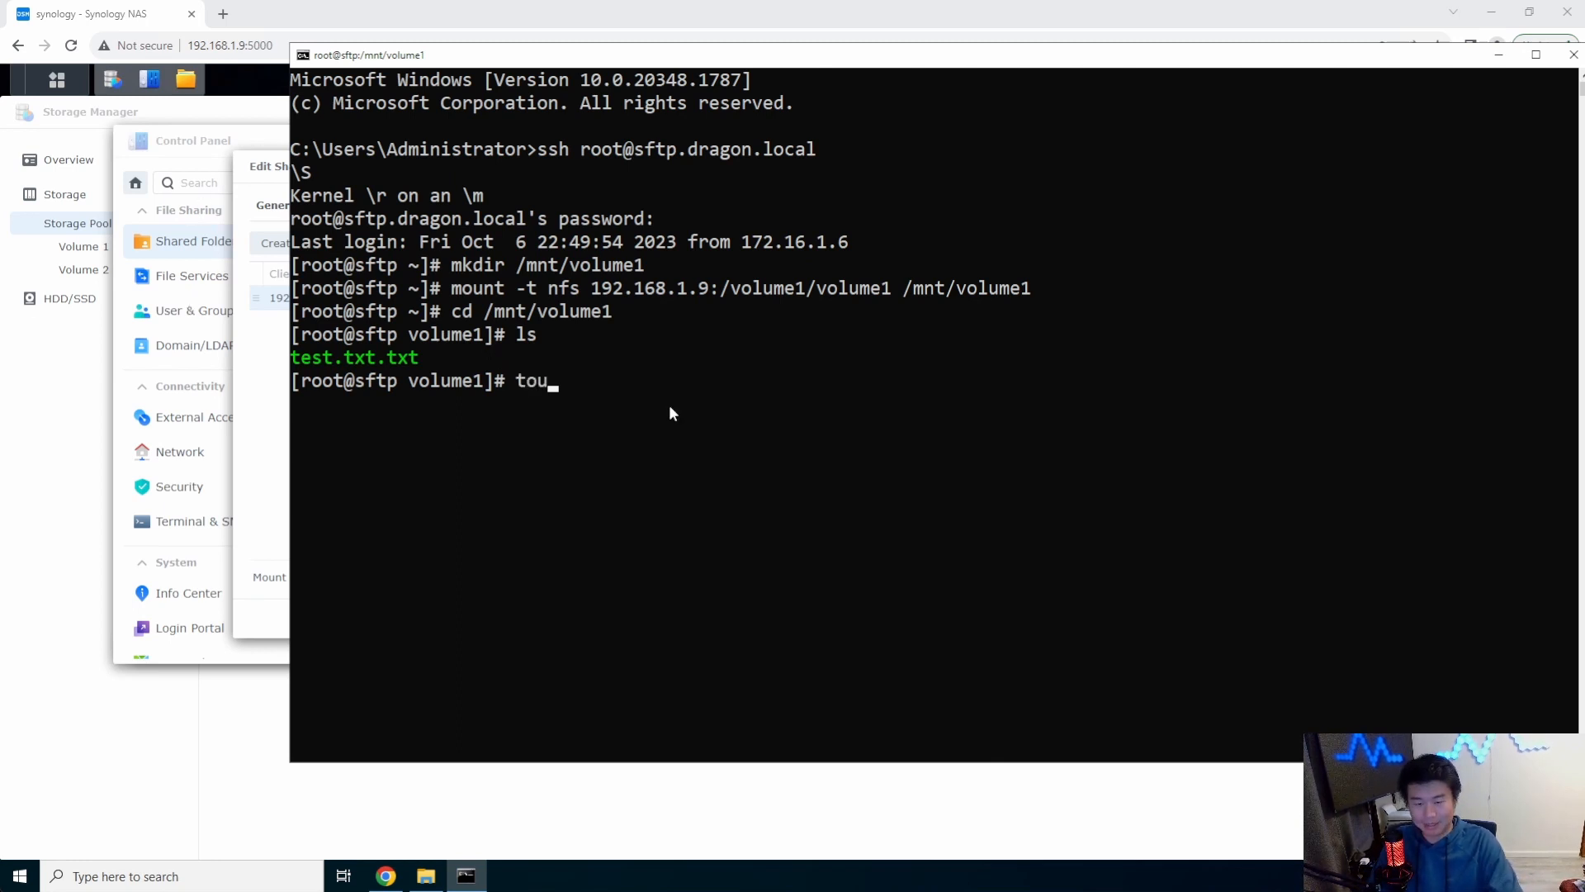
pyautogui.write('ch nfs_test.txt')
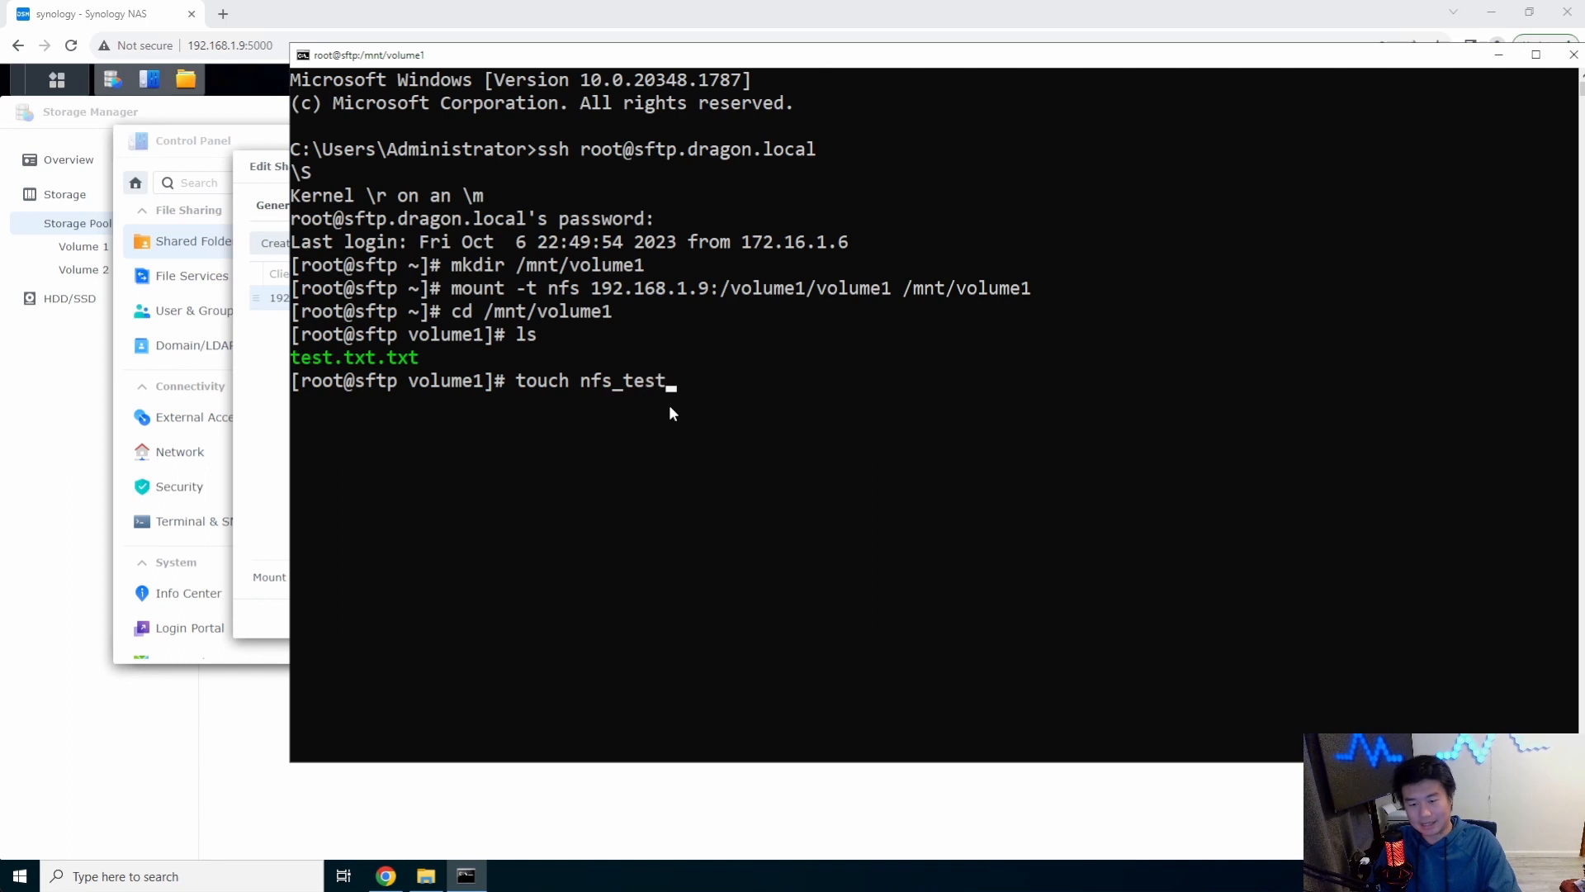
pyautogui.press('Return')
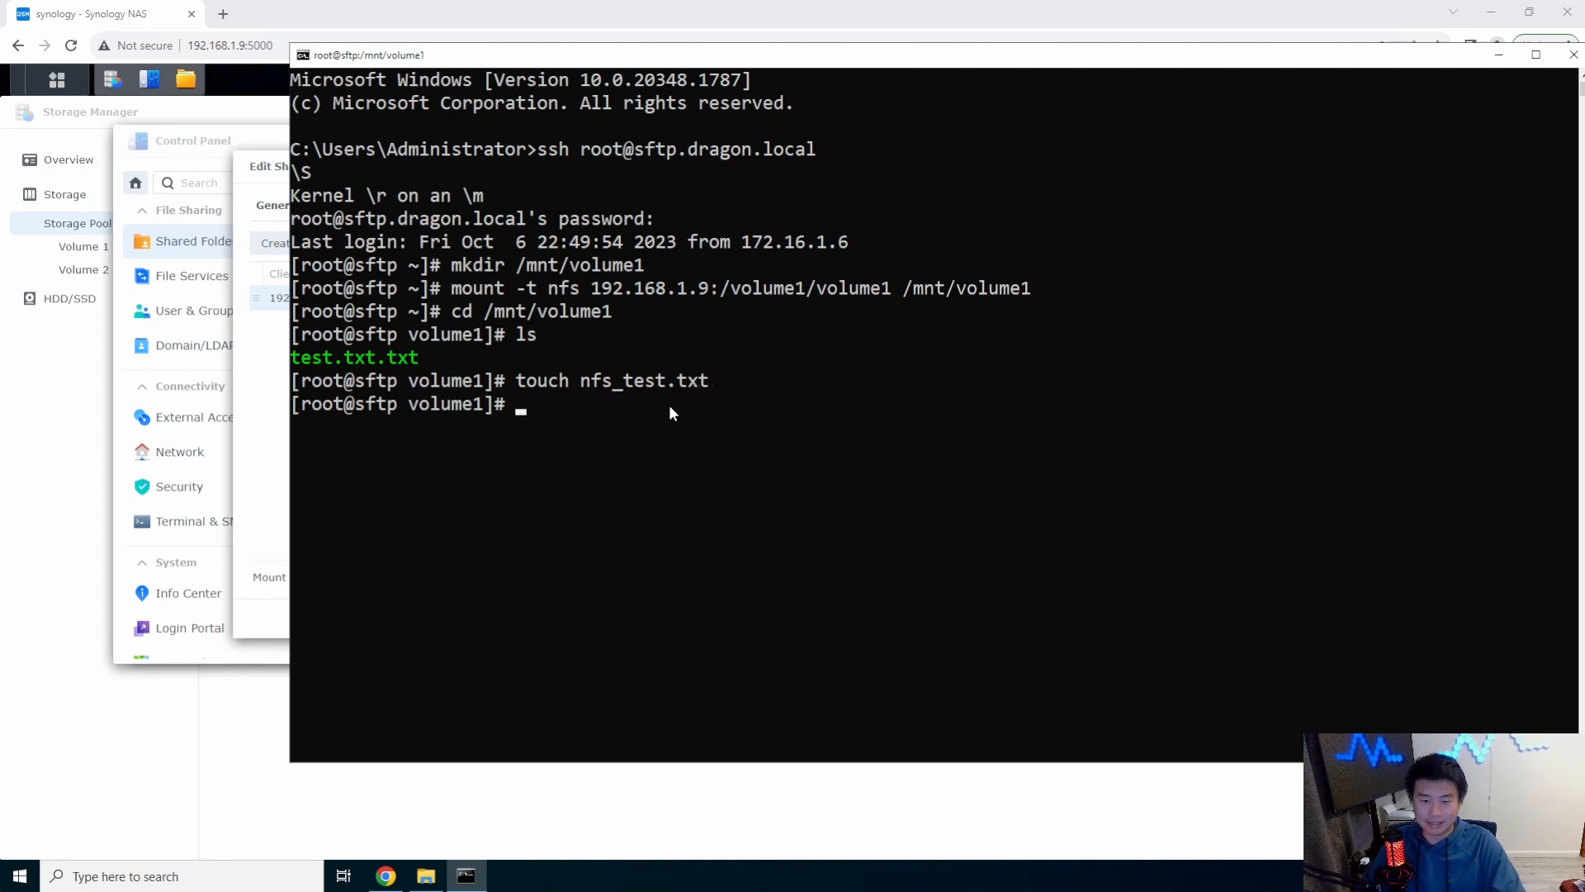
# Switch back to Synology DSM, refresh the volume1 folder in File Station, and check the same share in Windows File Explorer
pyautogui.click(266, 373)
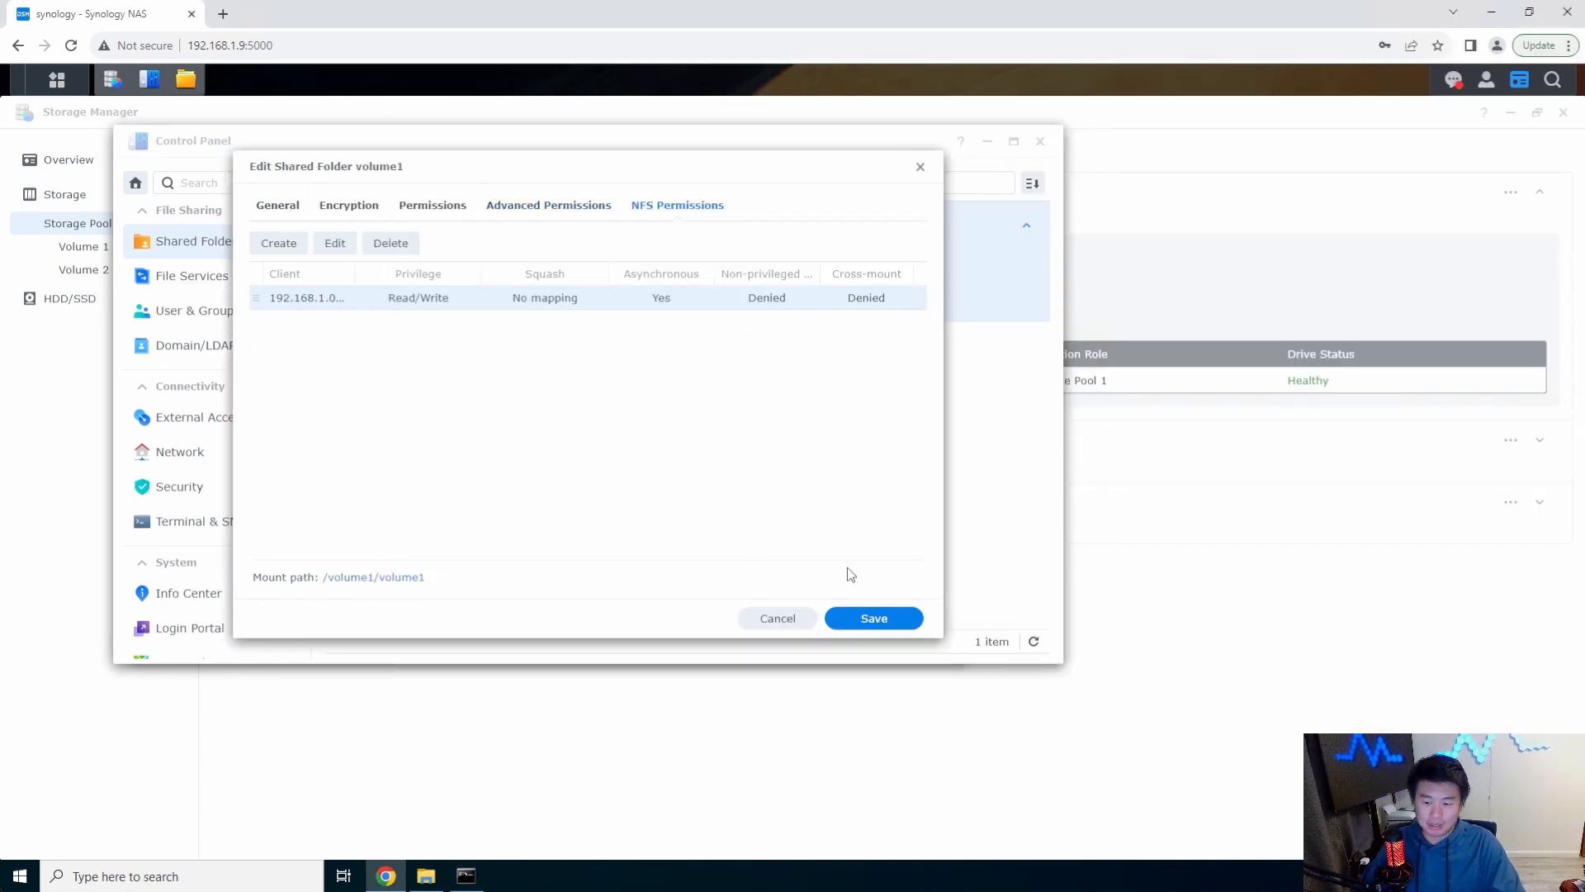
pyautogui.click(779, 618)
pyautogui.click(1040, 141)
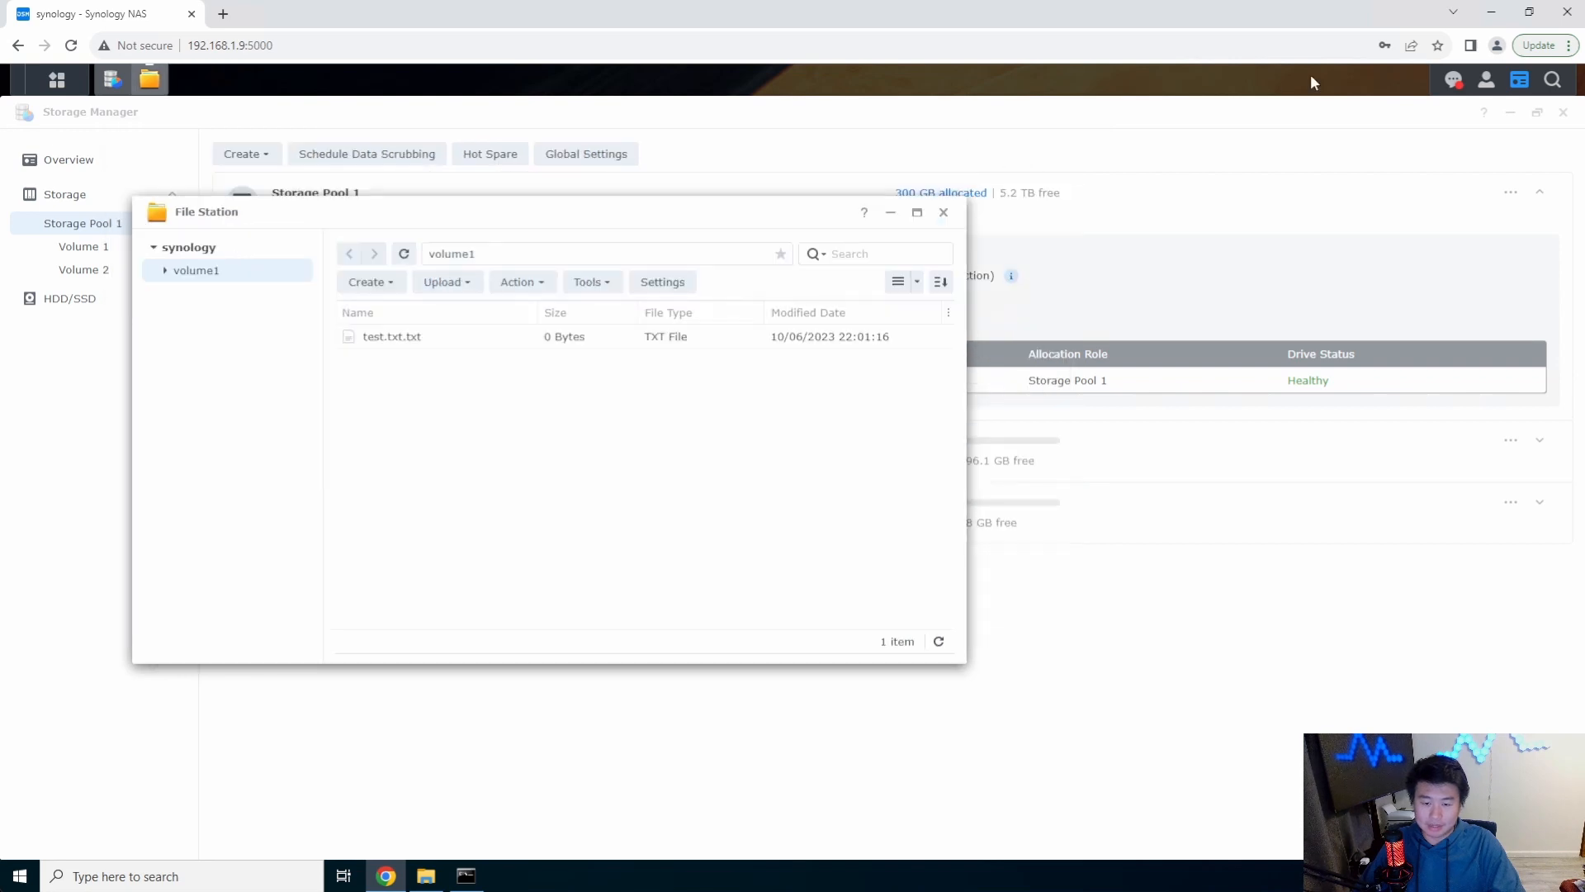
pyautogui.click(403, 253)
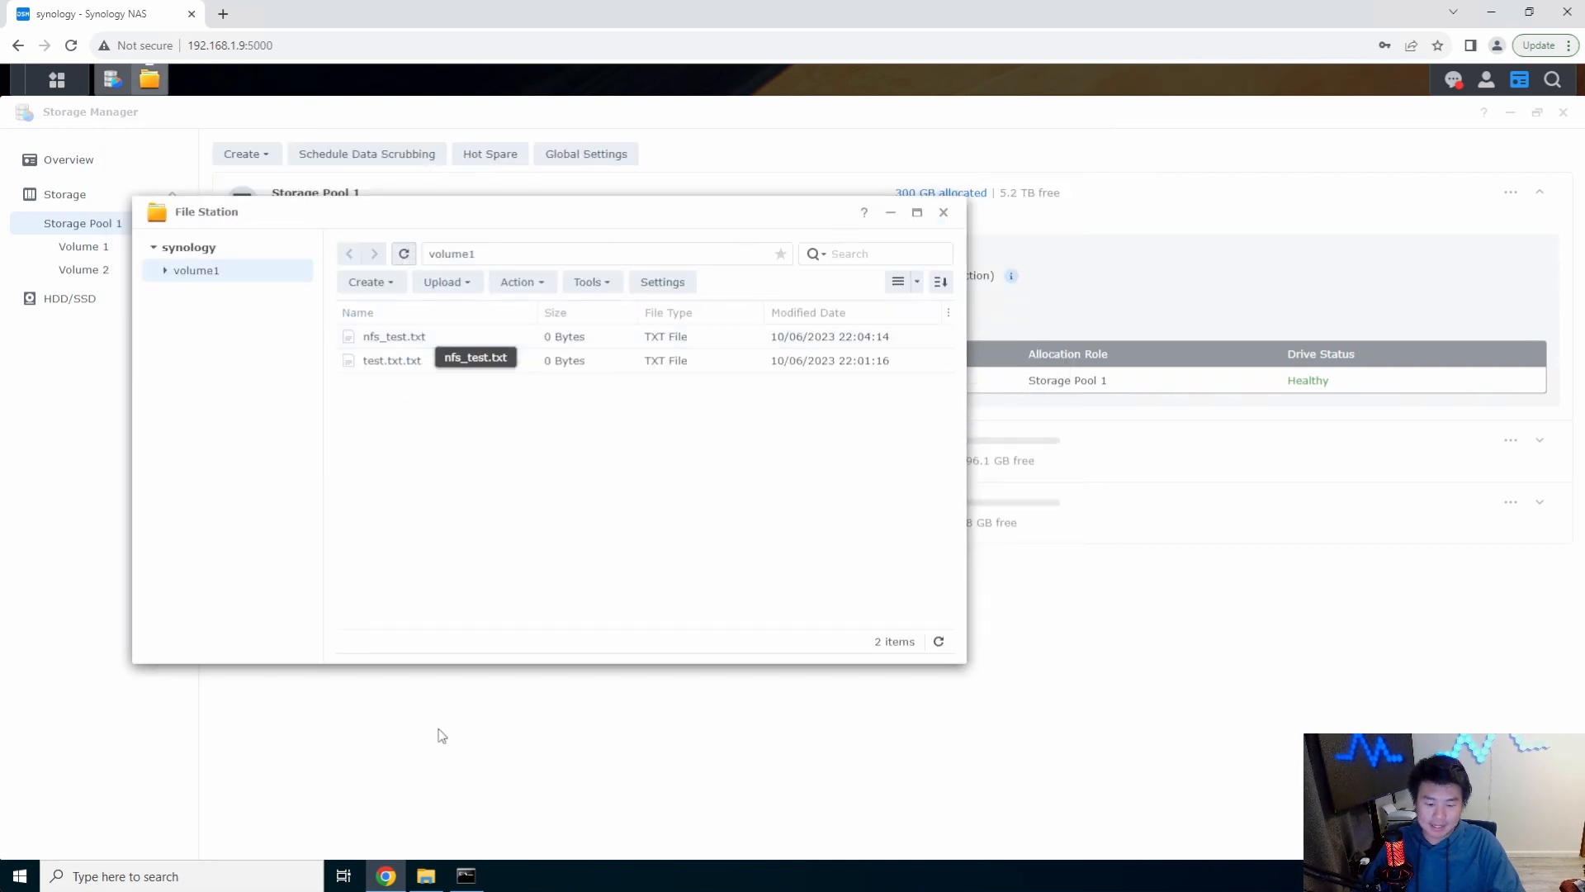
pyautogui.click(426, 878)
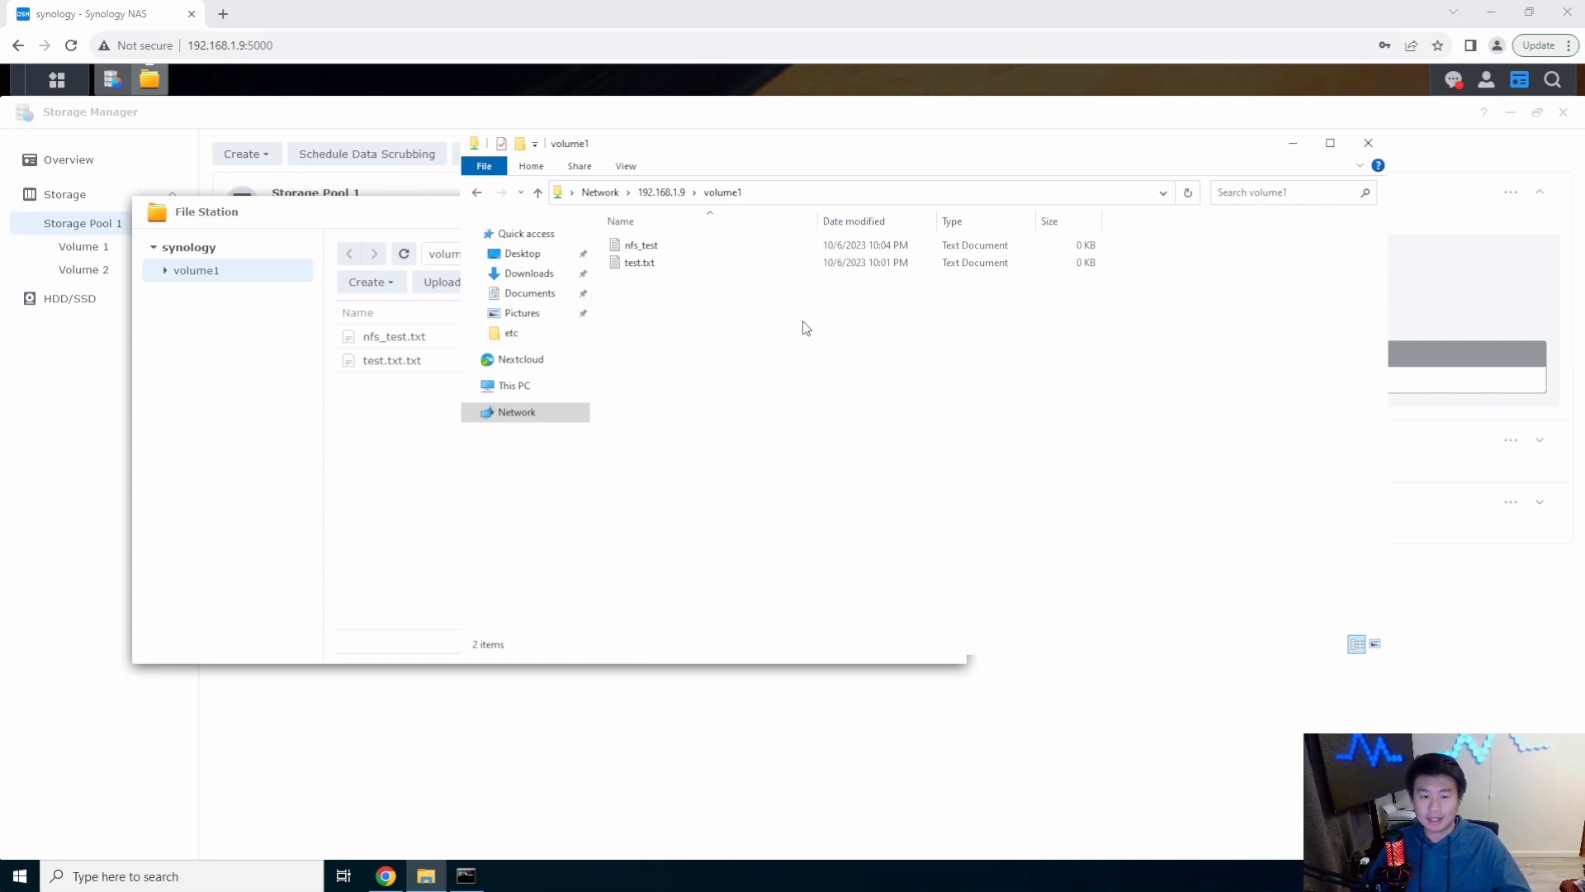
# Return to Synology DSM and open Control Panel again
pyautogui.click(250, 110)
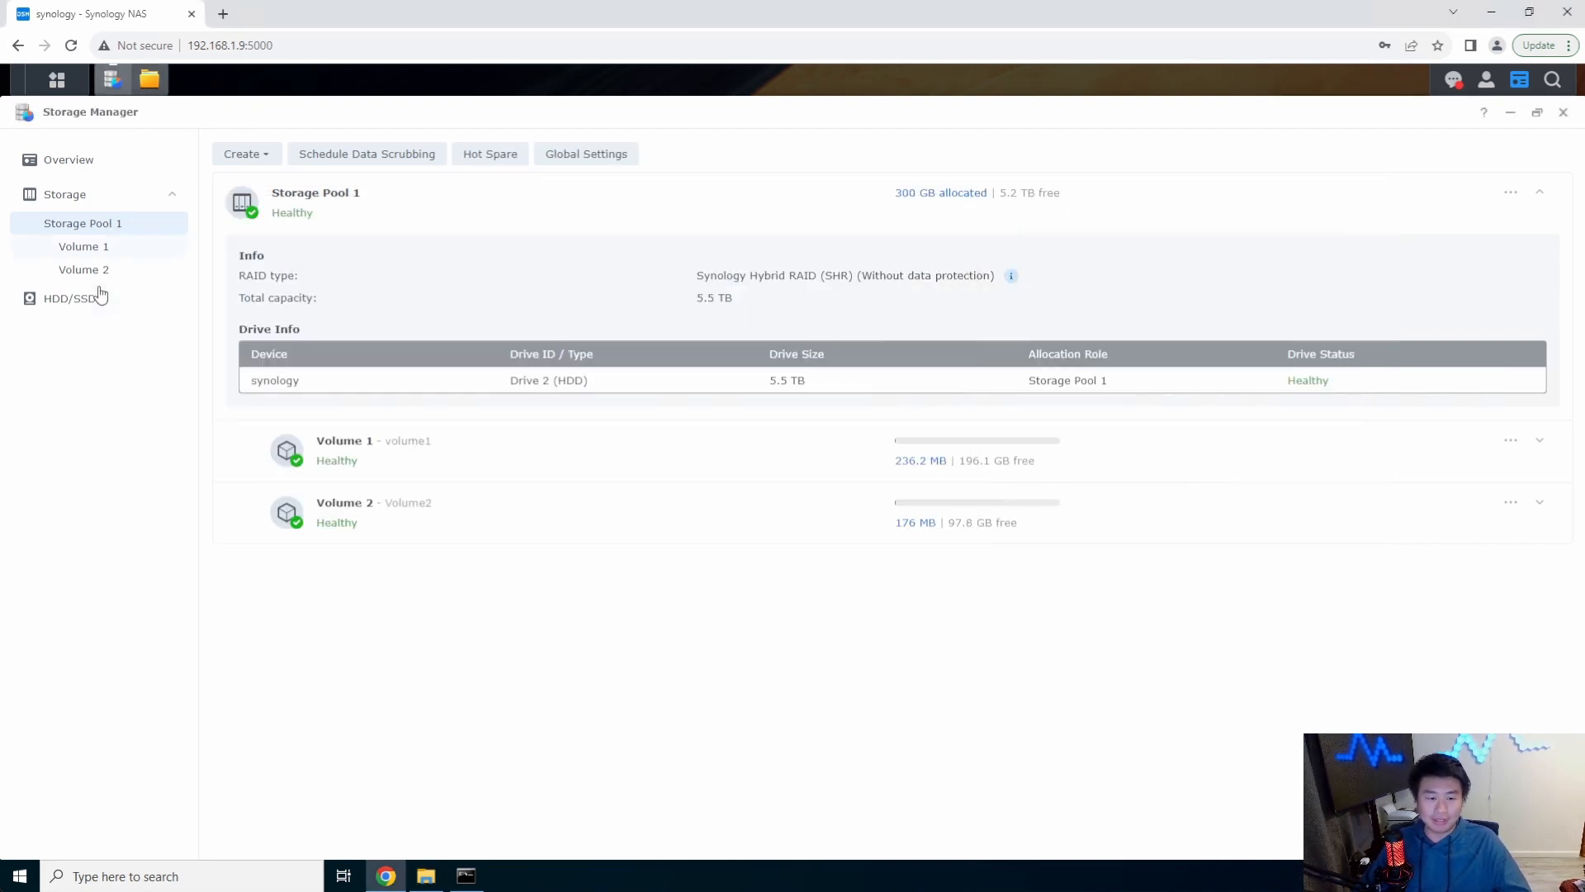
pyautogui.click(138, 77)
pyautogui.click(136, 82)
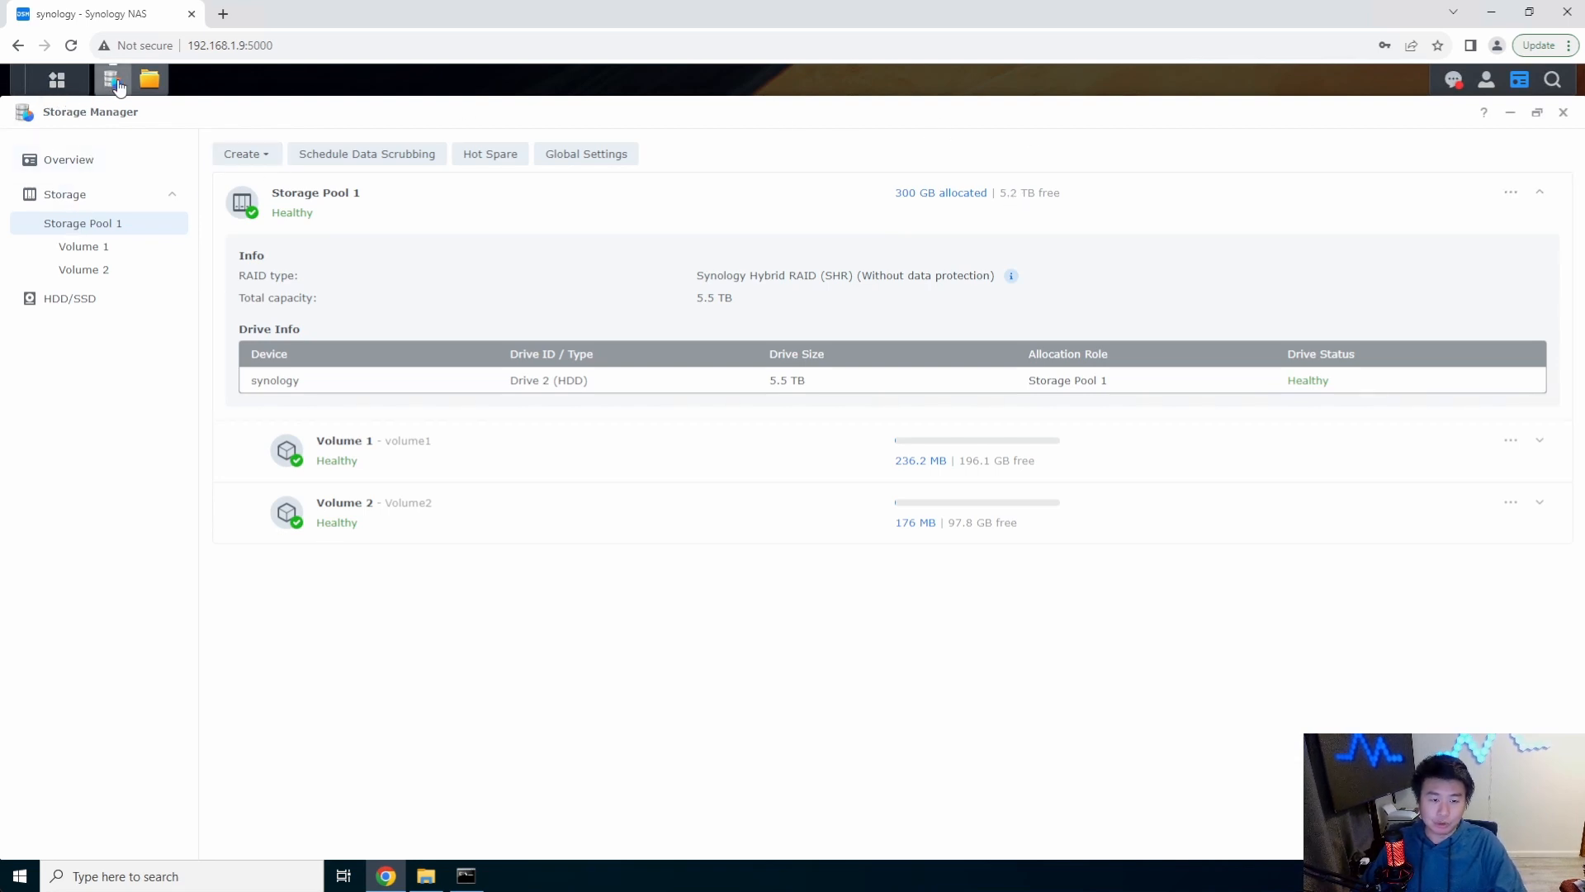
pyautogui.click(56, 79)
pyautogui.click(293, 211)
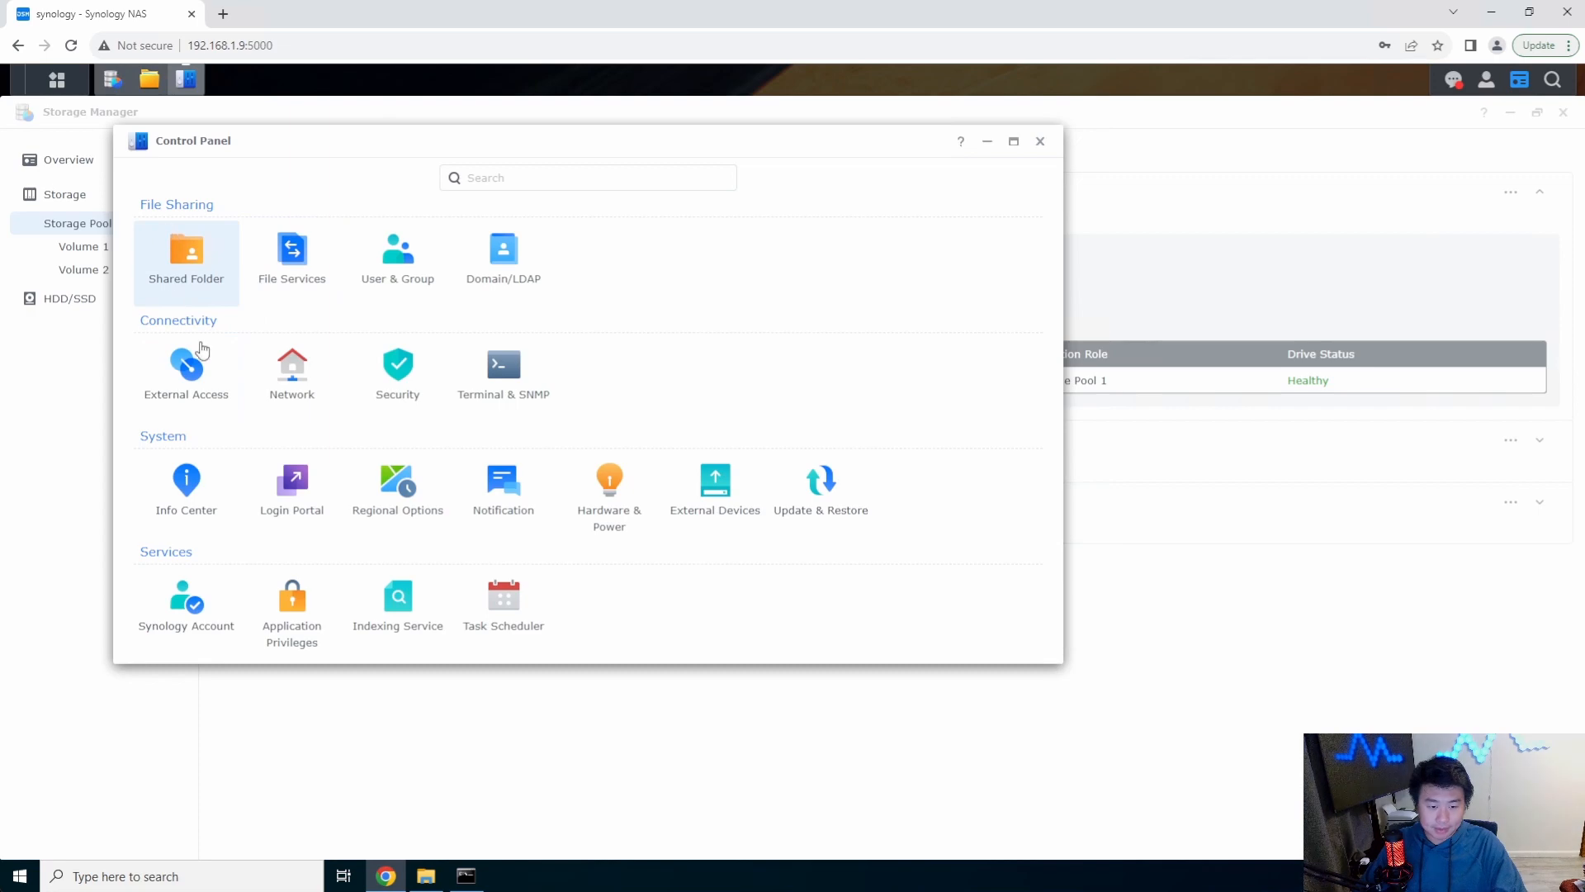
# Open the File Services settings and review the SMB, AFP, FTP and rsync service options
pyautogui.click(178, 260)
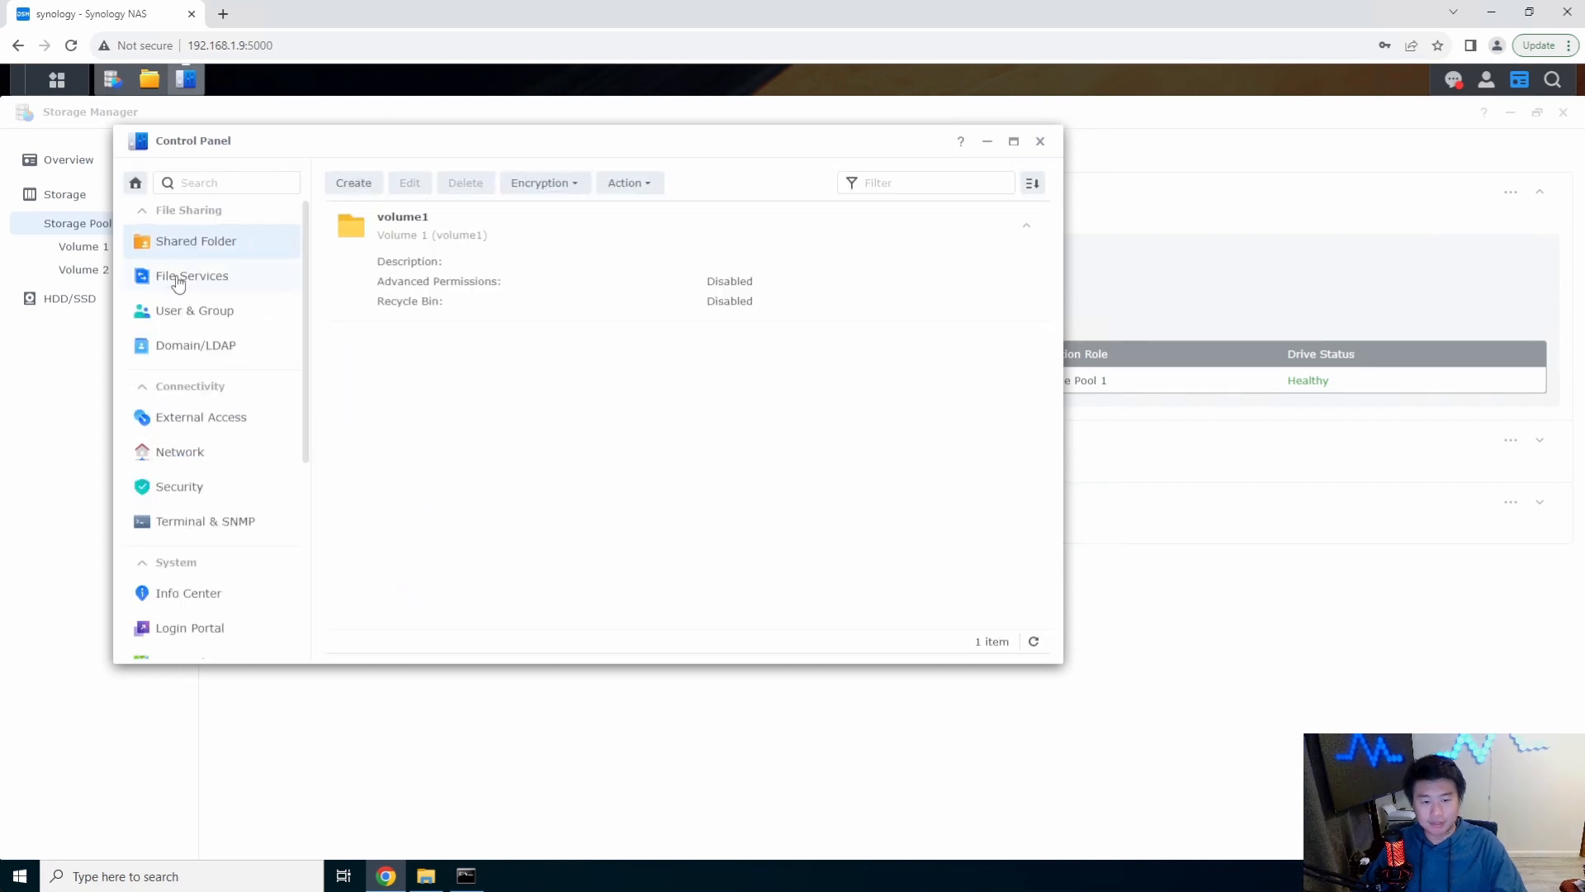
pyautogui.click(178, 279)
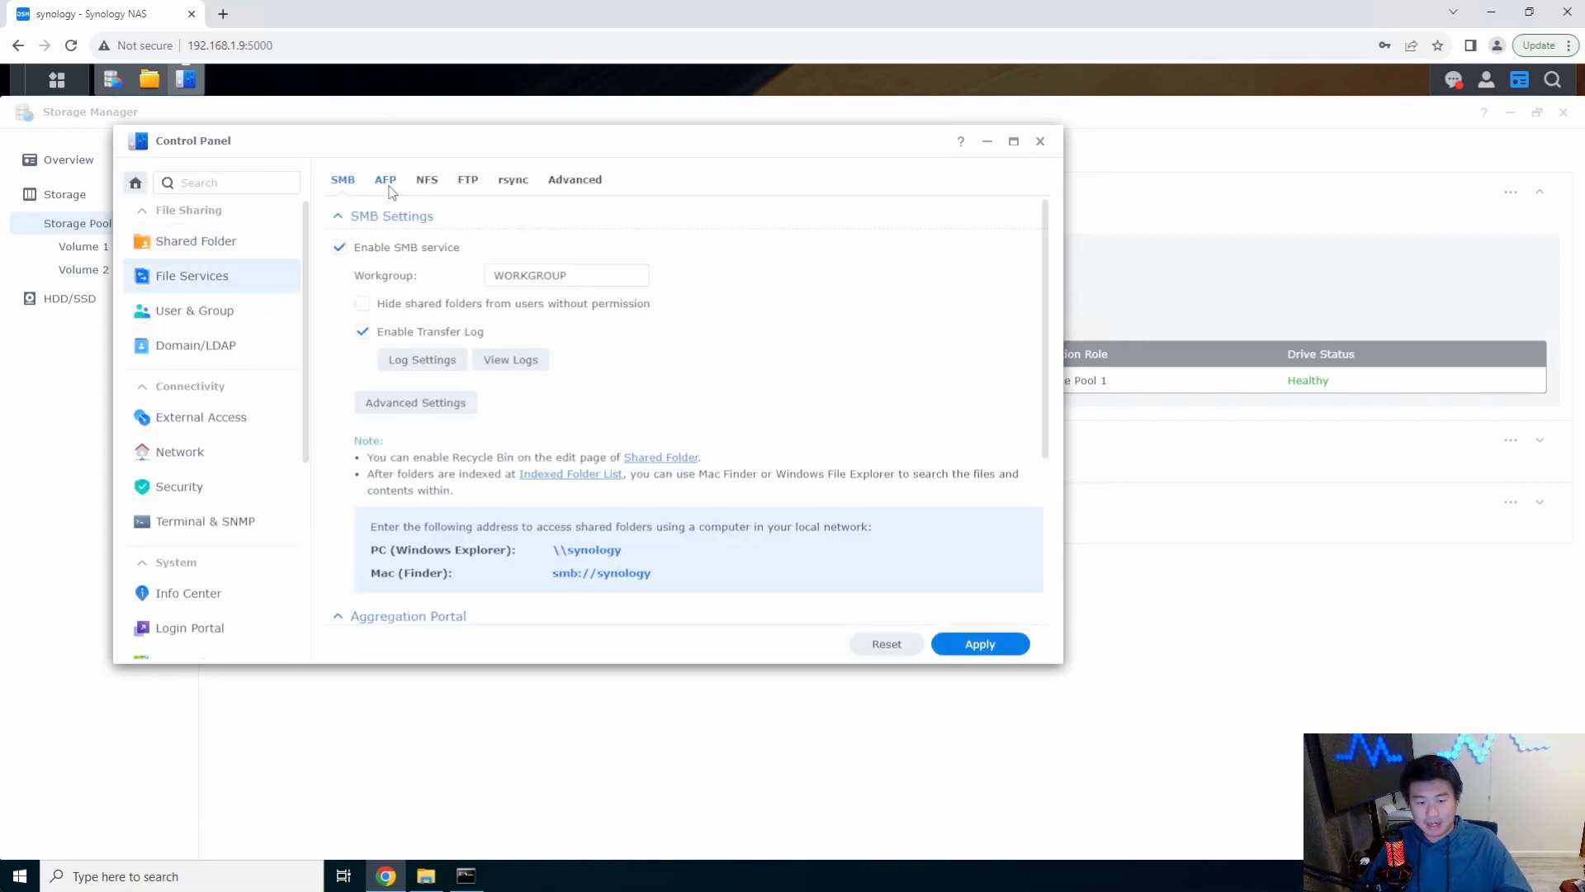
pyautogui.click(385, 181)
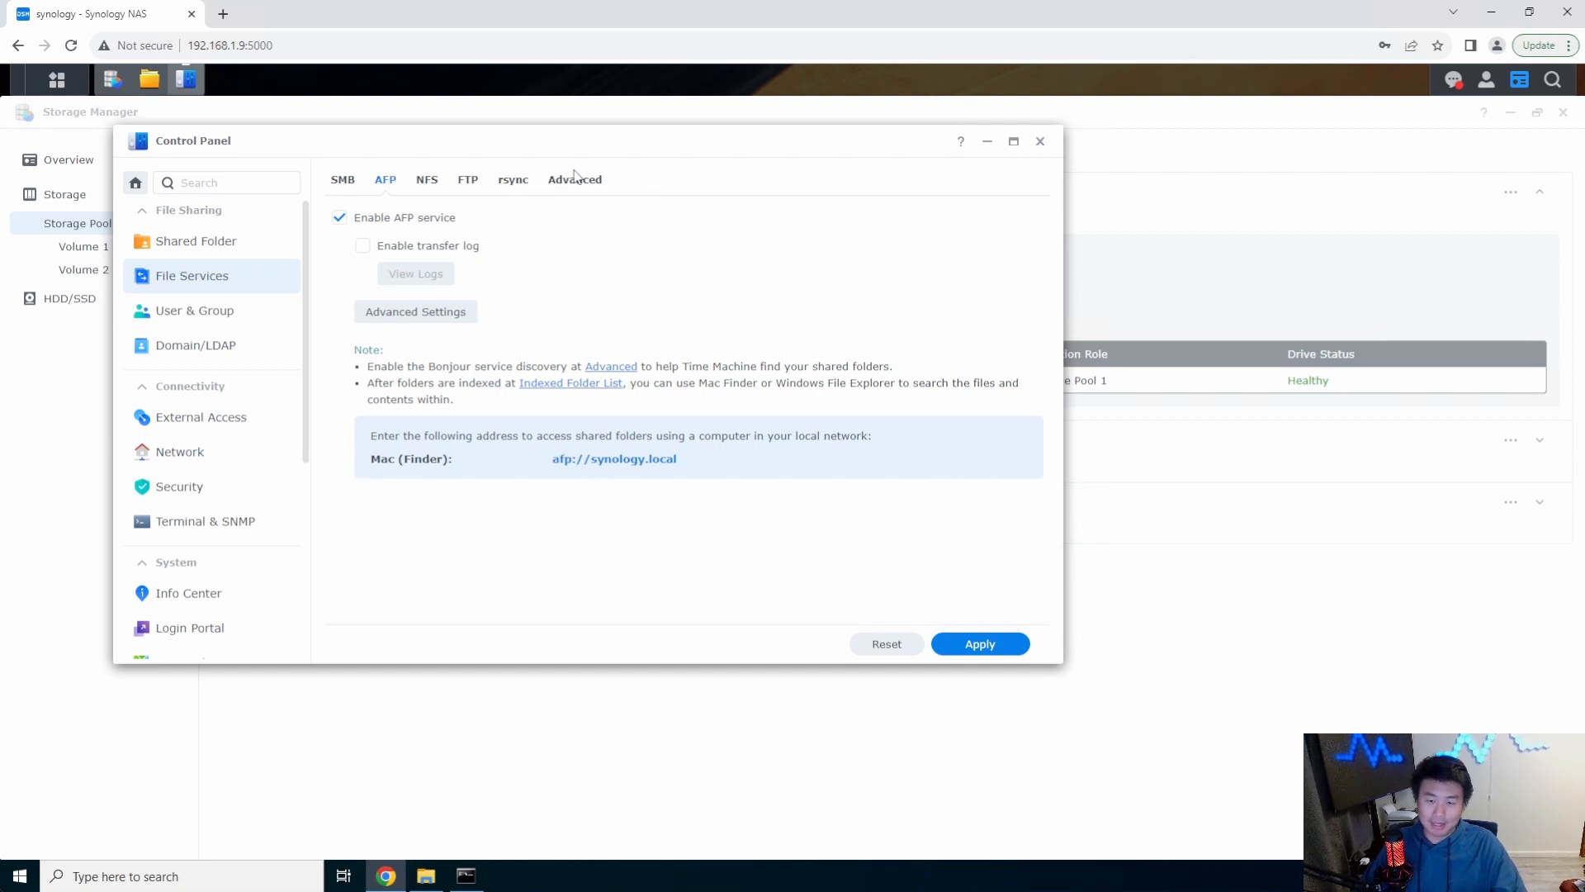
pyautogui.click(468, 180)
pyautogui.click(514, 181)
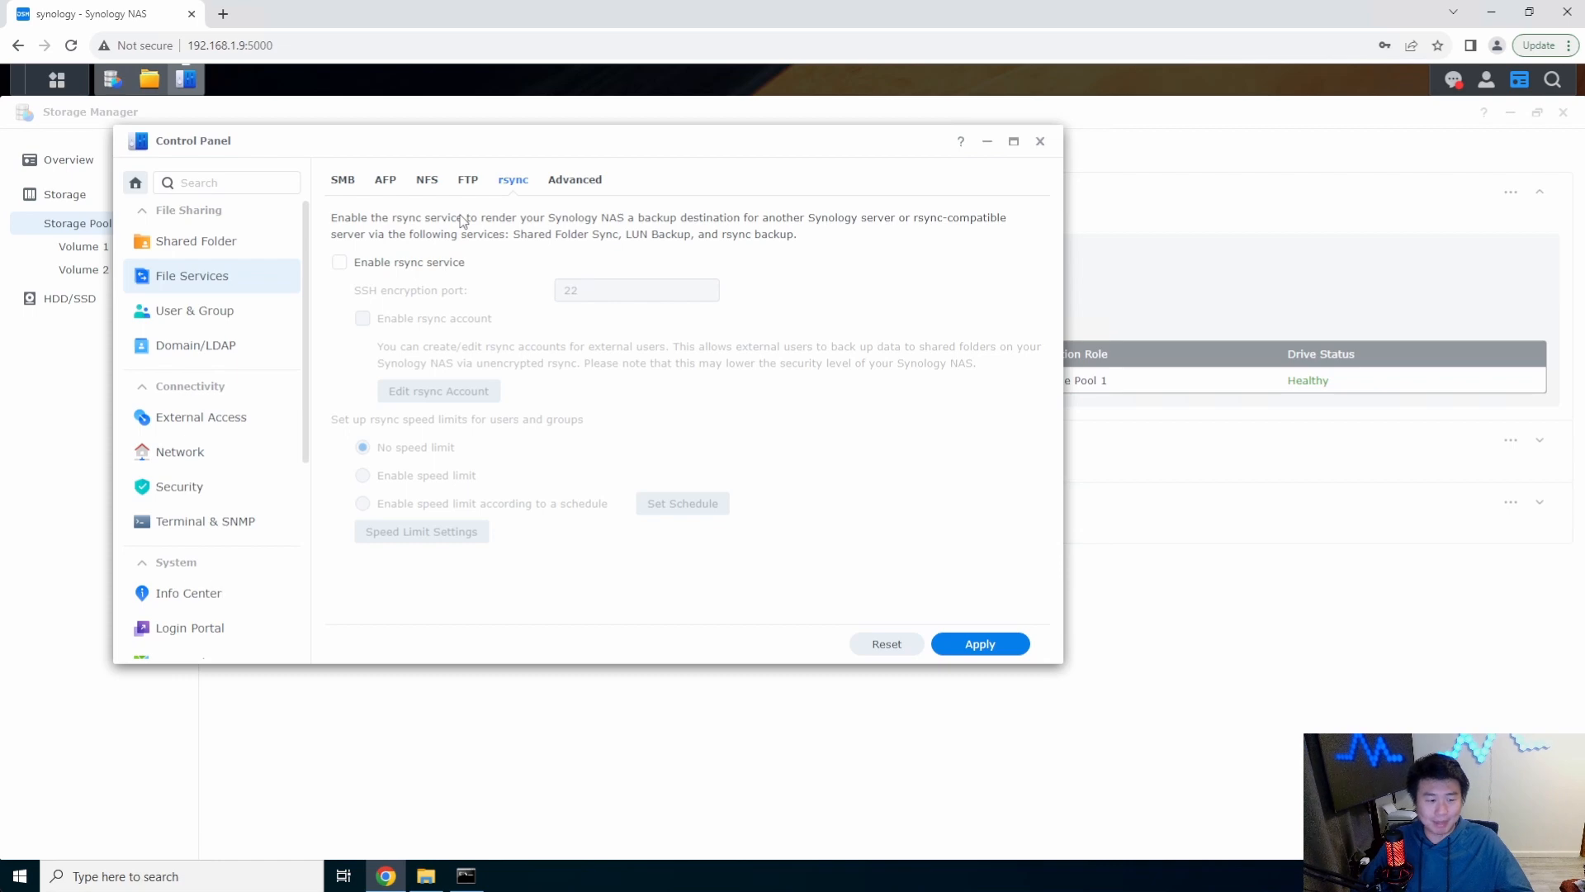
# Review the NFS service settings, check the Linux SSH session in the Command Prompt, and return to Synology DSM
pyautogui.click(426, 181)
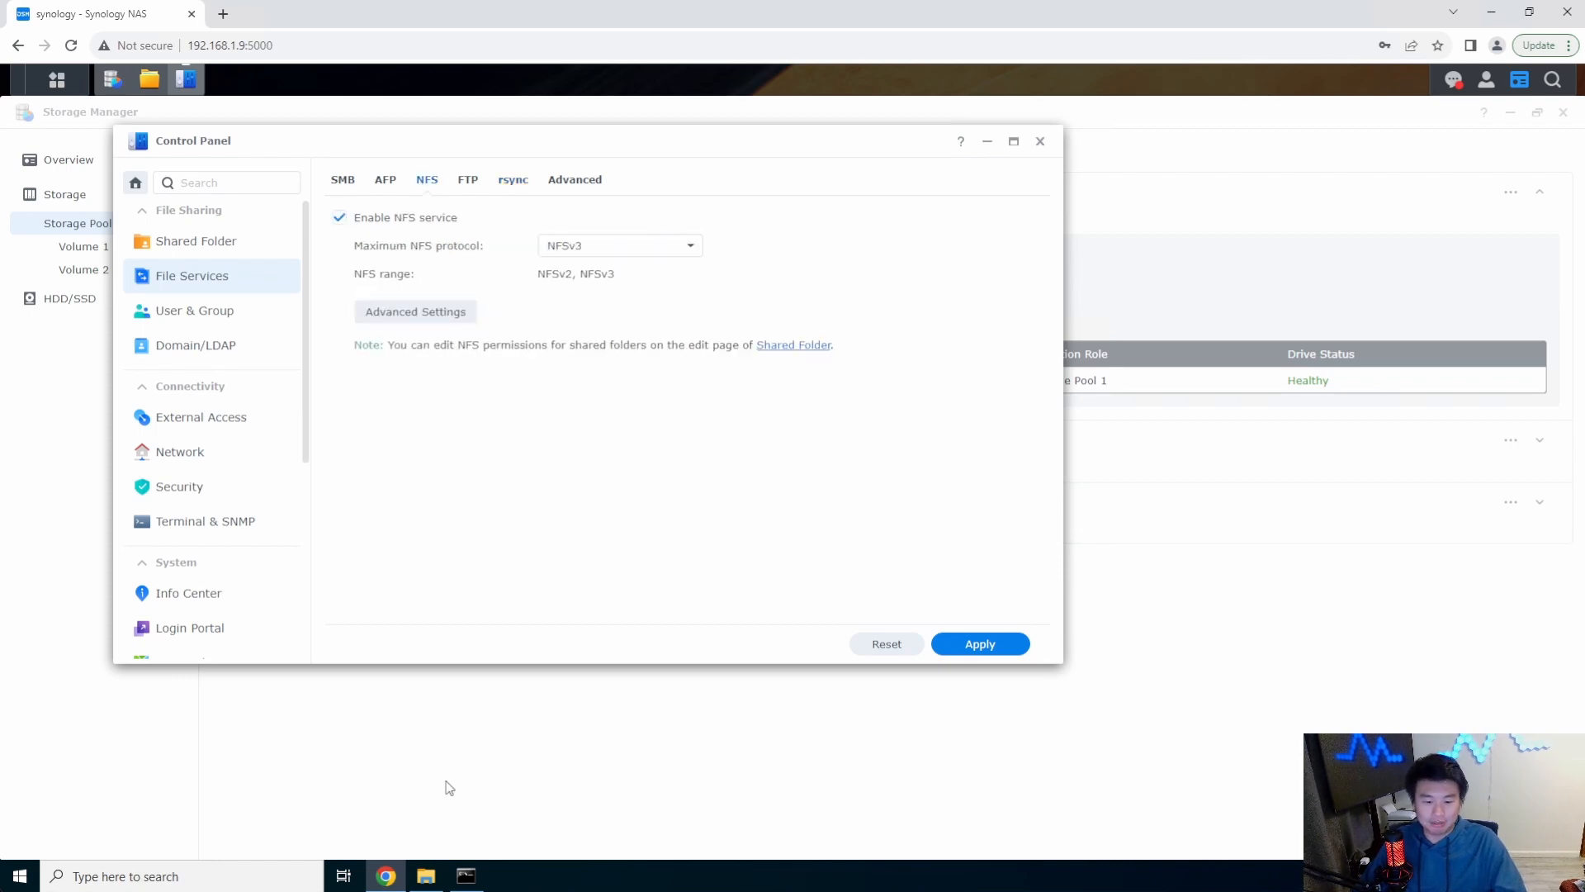
pyautogui.click(466, 878)
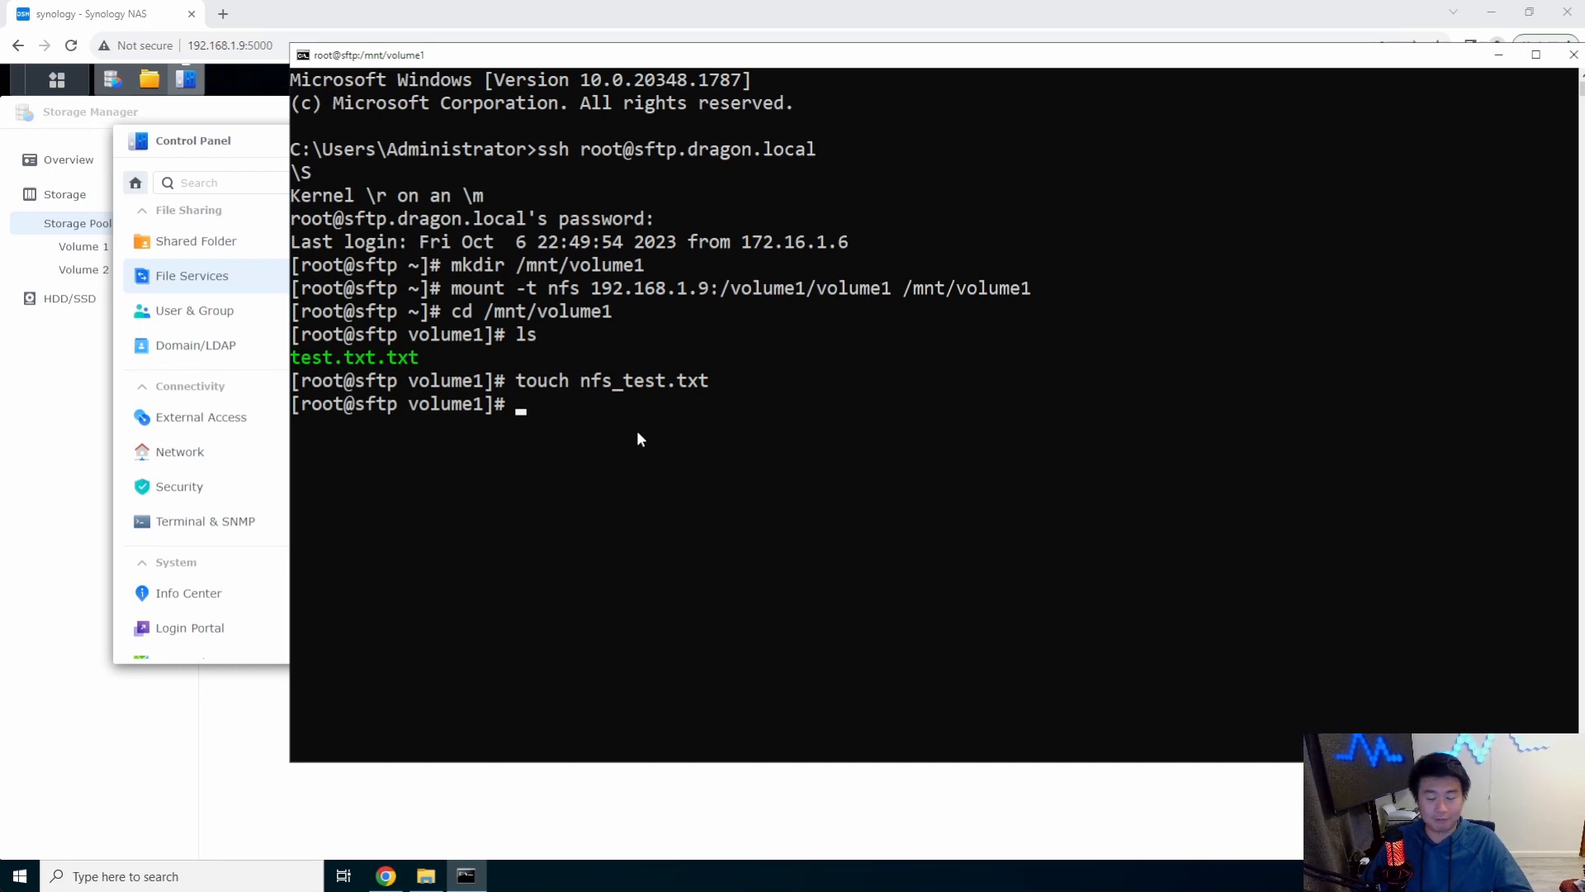
pyautogui.click(243, 140)
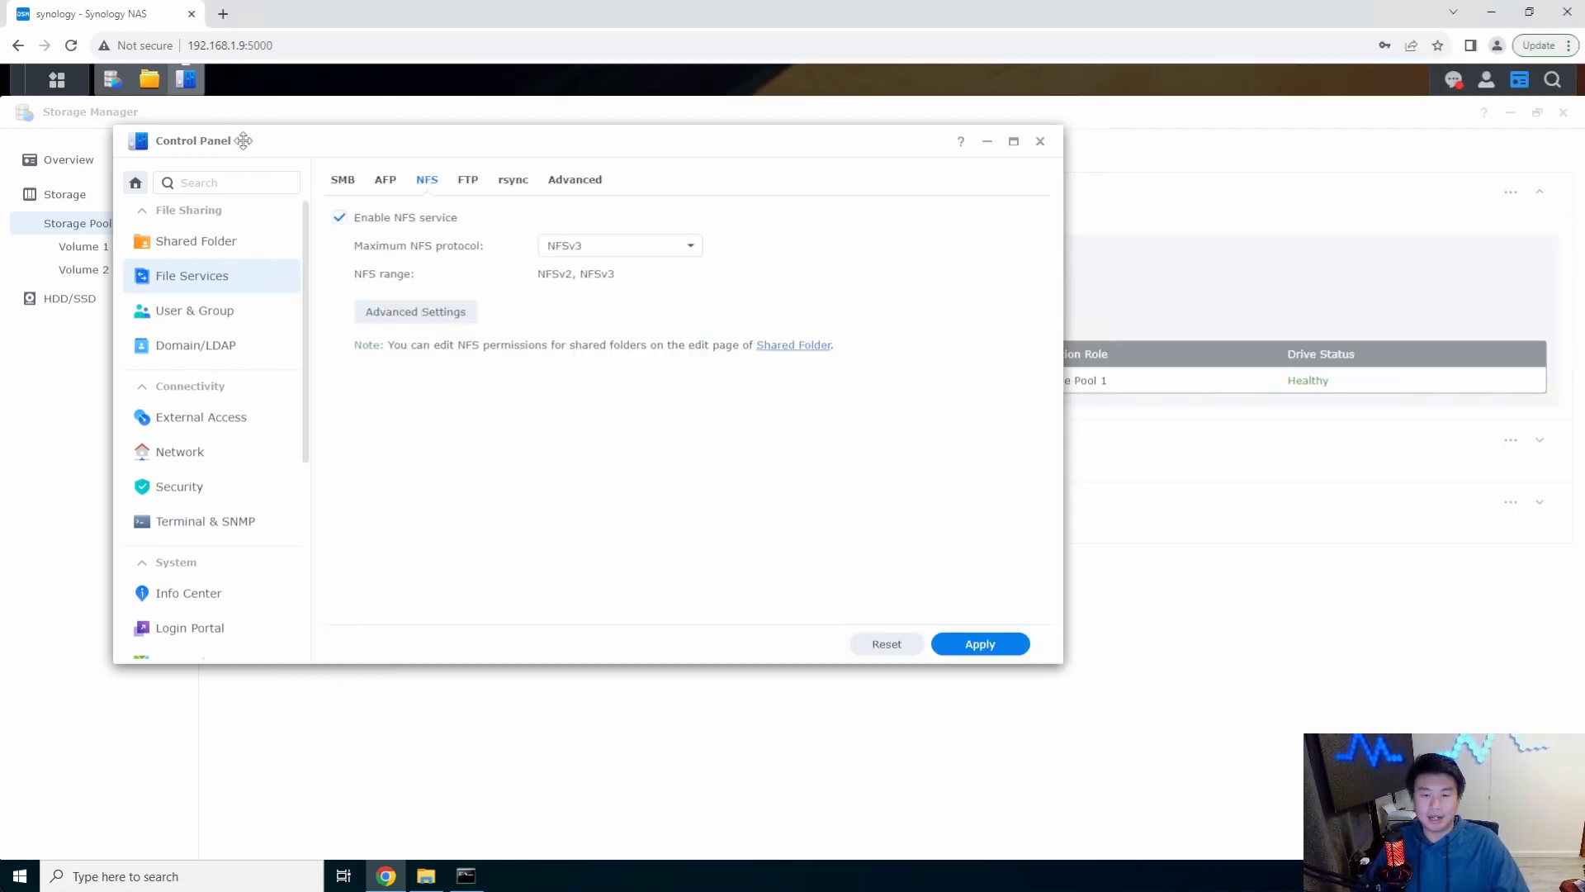